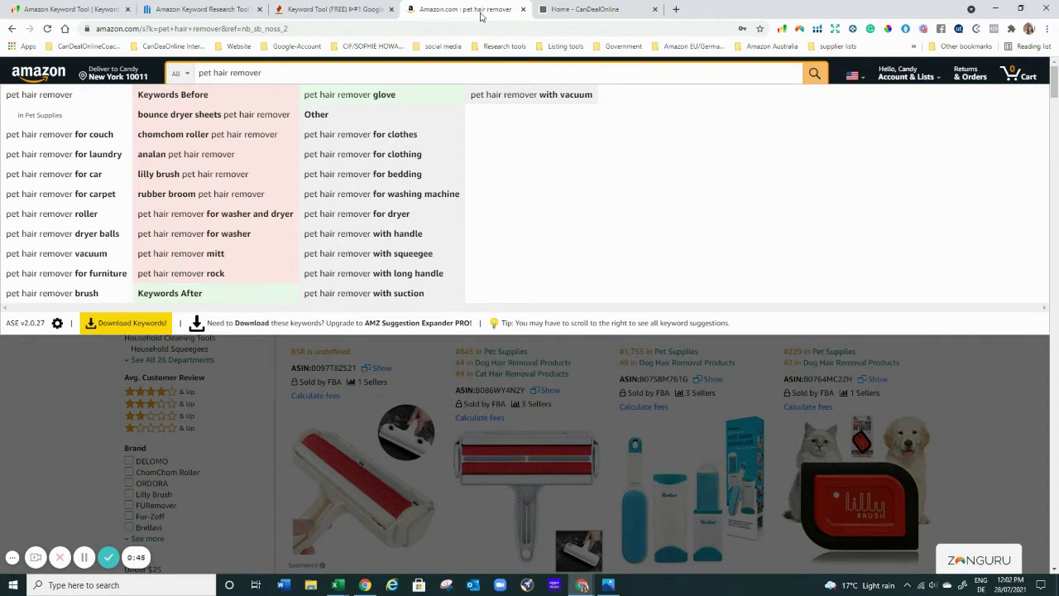
Check the name of the AMZ Suggestion Expander extension and return to the expanded suggestions for "pet hair remover"
right_click(835, 30)
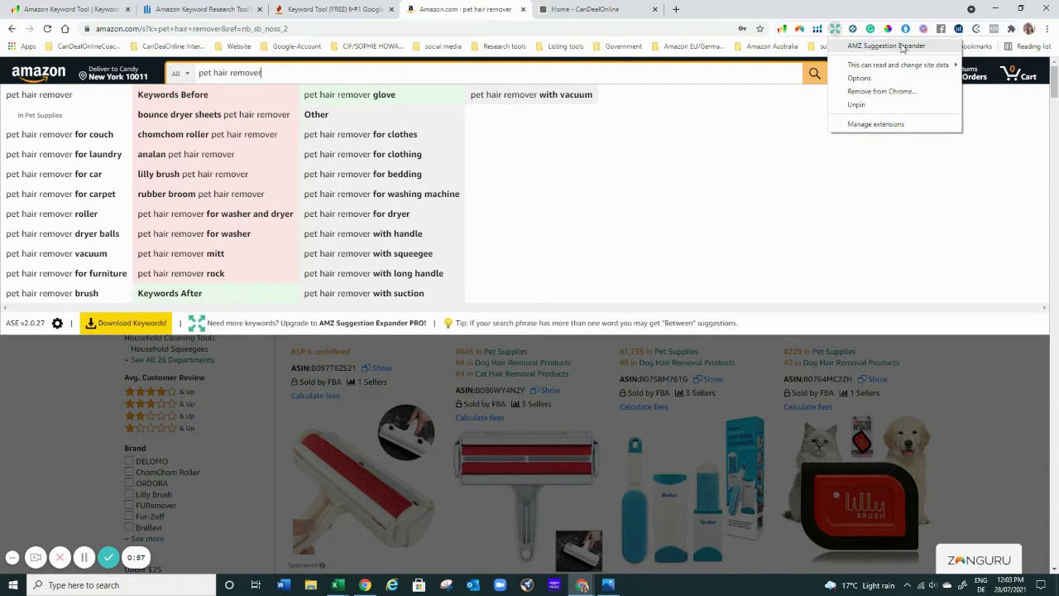
click(274, 73)
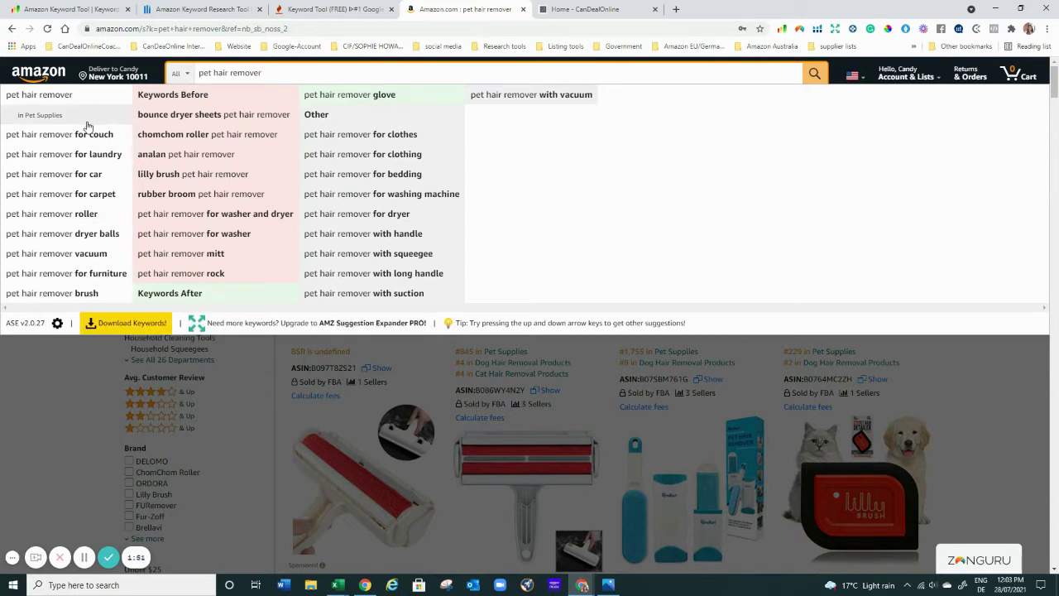
Switch to Excel to view the "Create a Keyword List" sheet in Book2, and minimize the workbook again
click(349, 576)
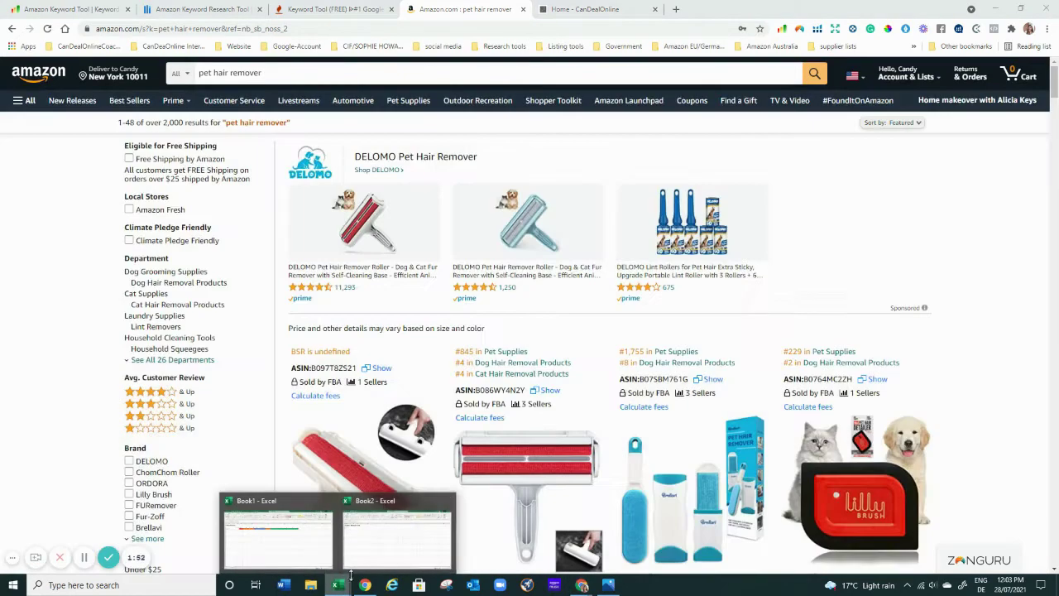
click(380, 542)
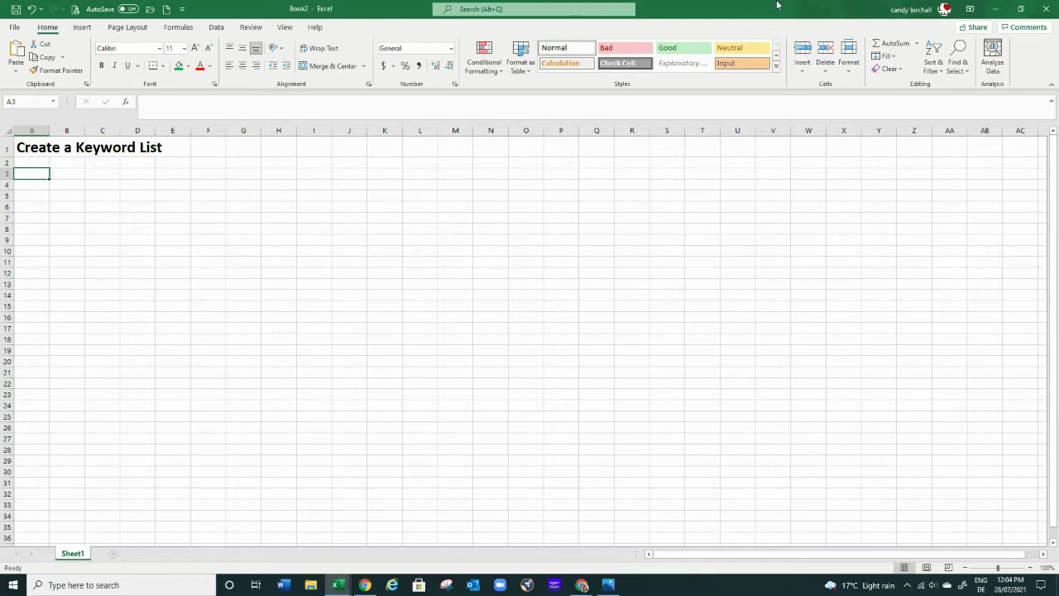
click(995, 9)
Replace the Amazon search phrase with "buddah st" to view its expanded keyword suggestions
click(288, 68)
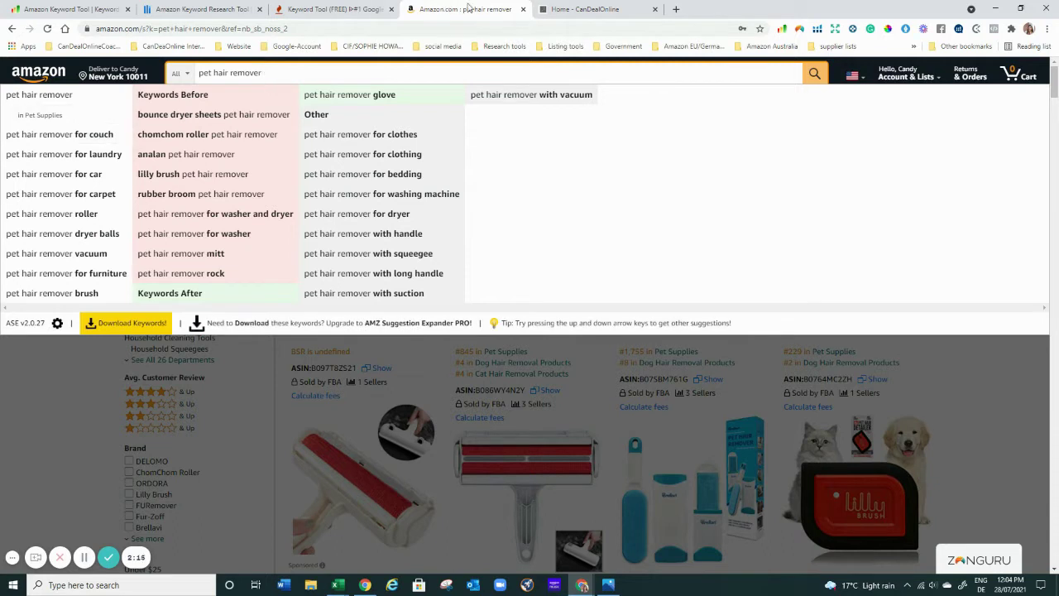
drag(316, 71, 155, 68)
text(buddah st)
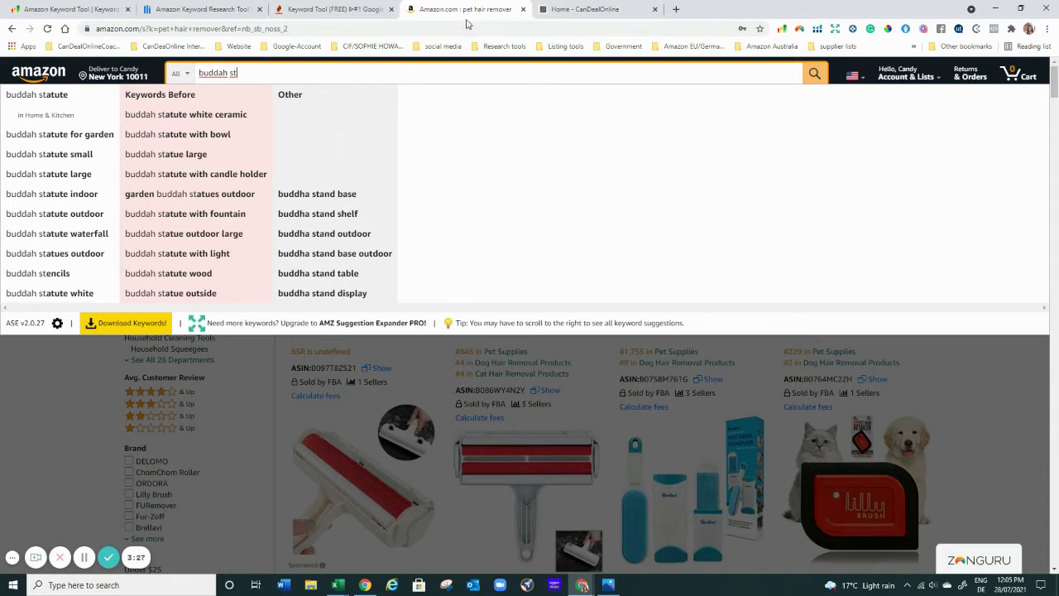
Search Amazon for "pet hair remover"
drag(246, 71, 157, 73)
text(pet hair remover)
key(Return)
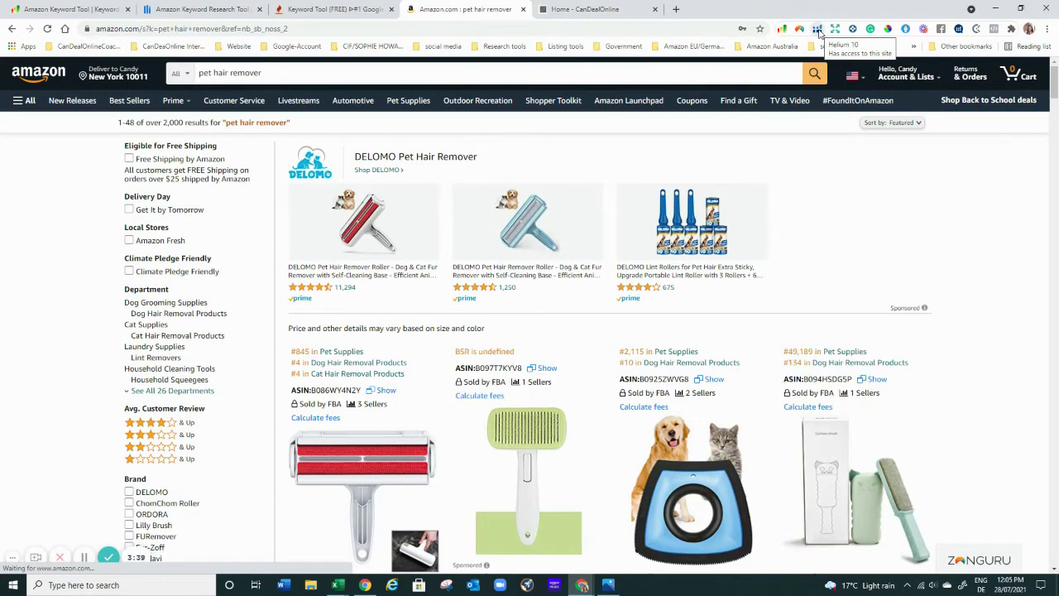
Open the Helium 10 dashboard from its browser extension and go to the Cerebro reverse ASIN lookup tool
click(818, 30)
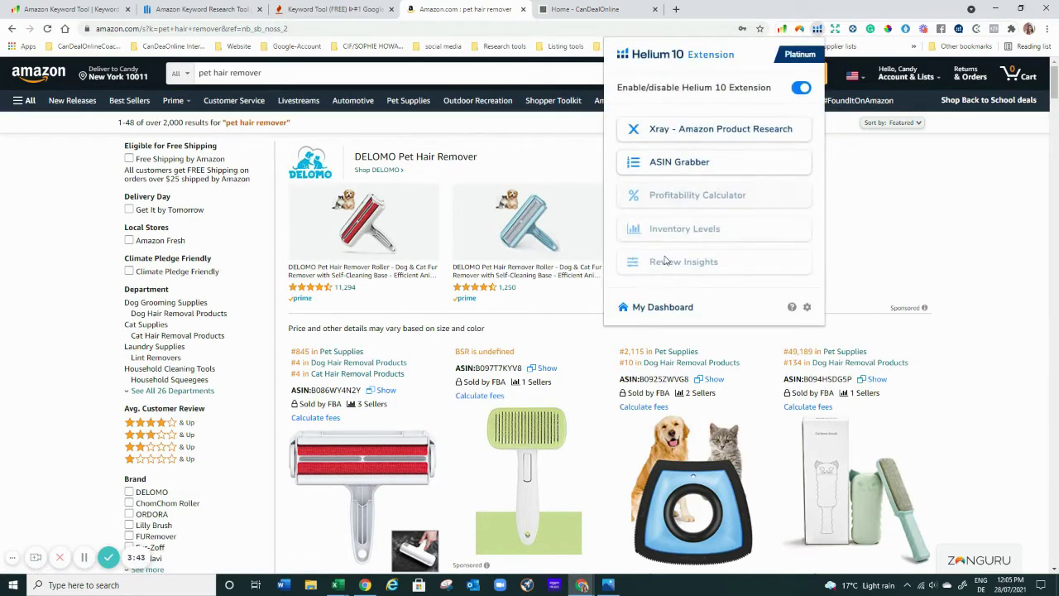
click(667, 308)
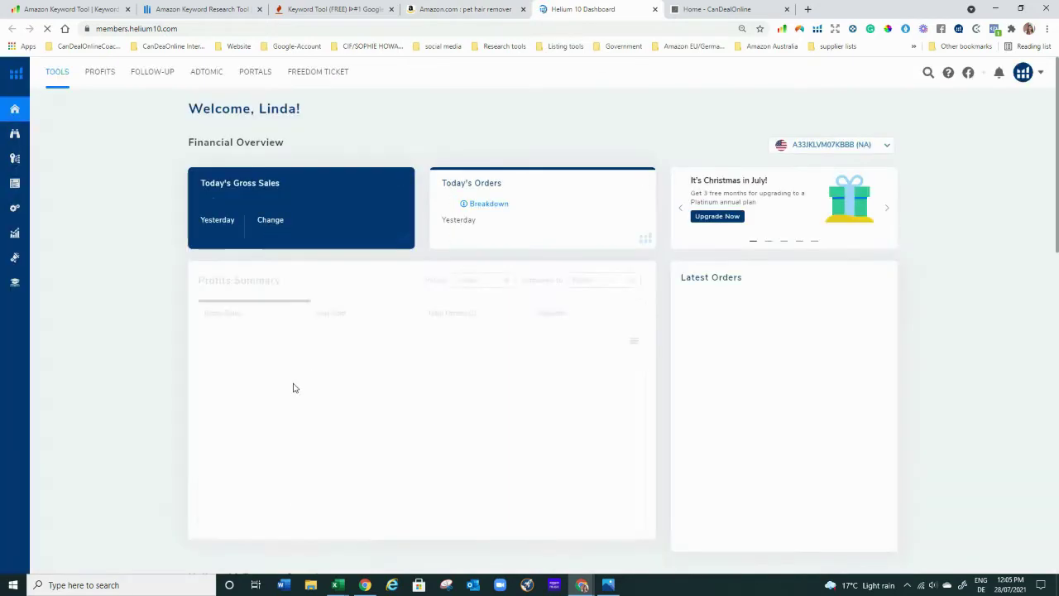
mouse_move(25, 153)
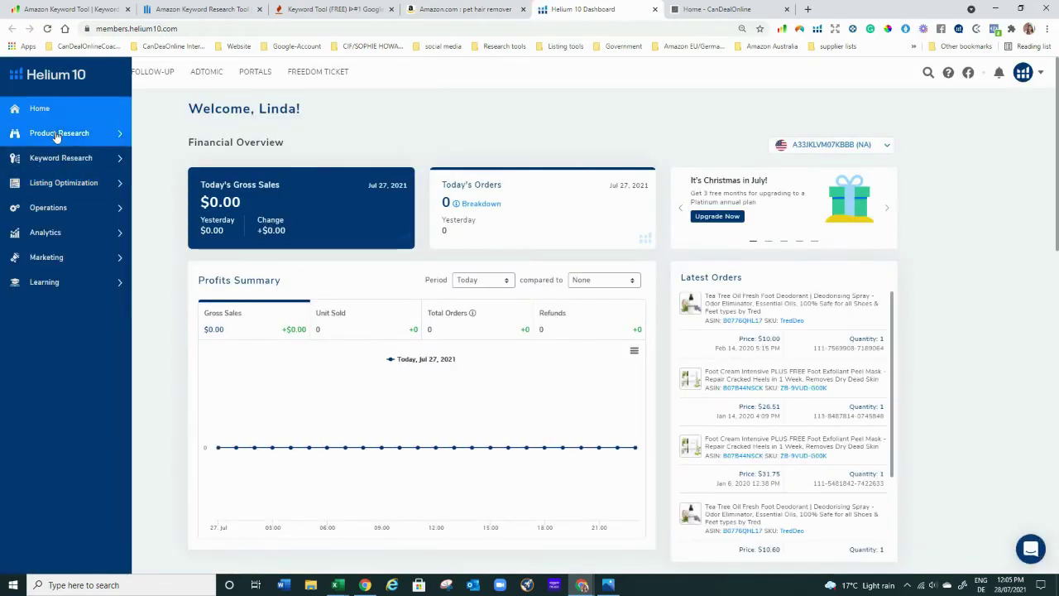
click(63, 159)
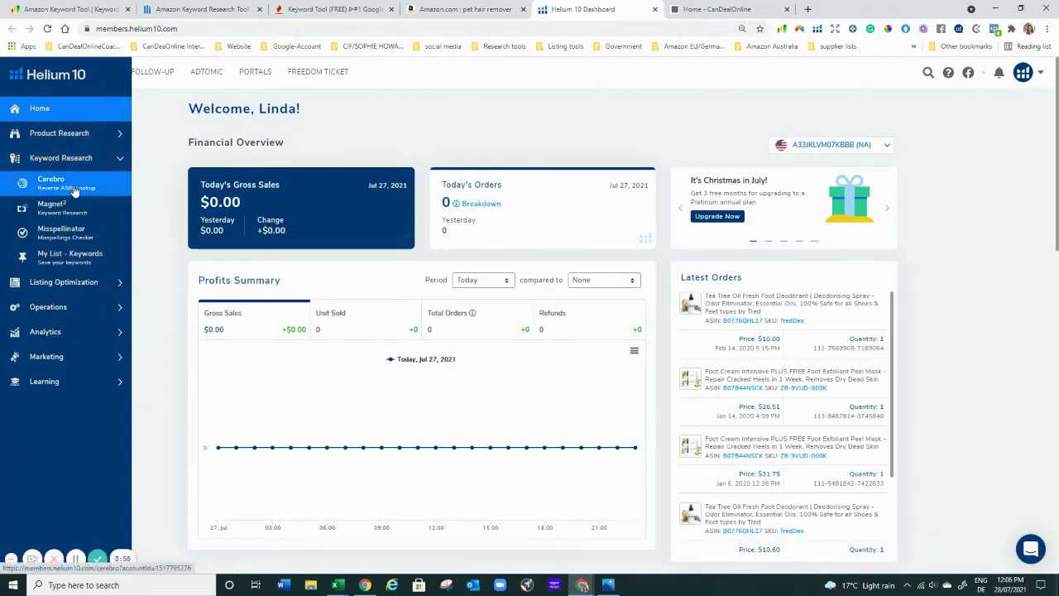
click(73, 190)
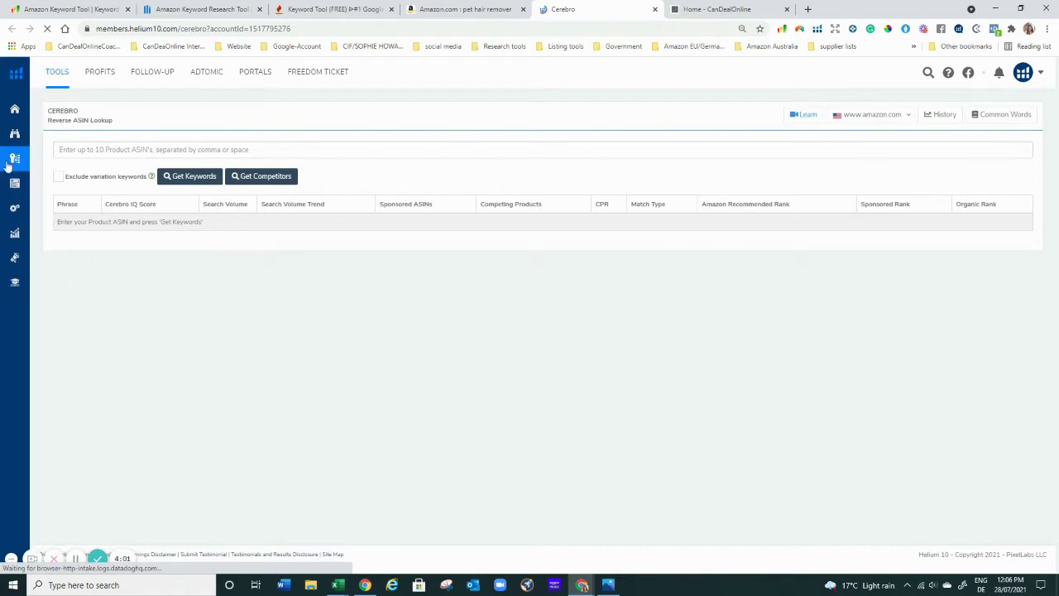
Open Helium 10's Magnet keyword research tool in a new browser tab
mouse_move(17, 165)
right_click(53, 206)
click(92, 214)
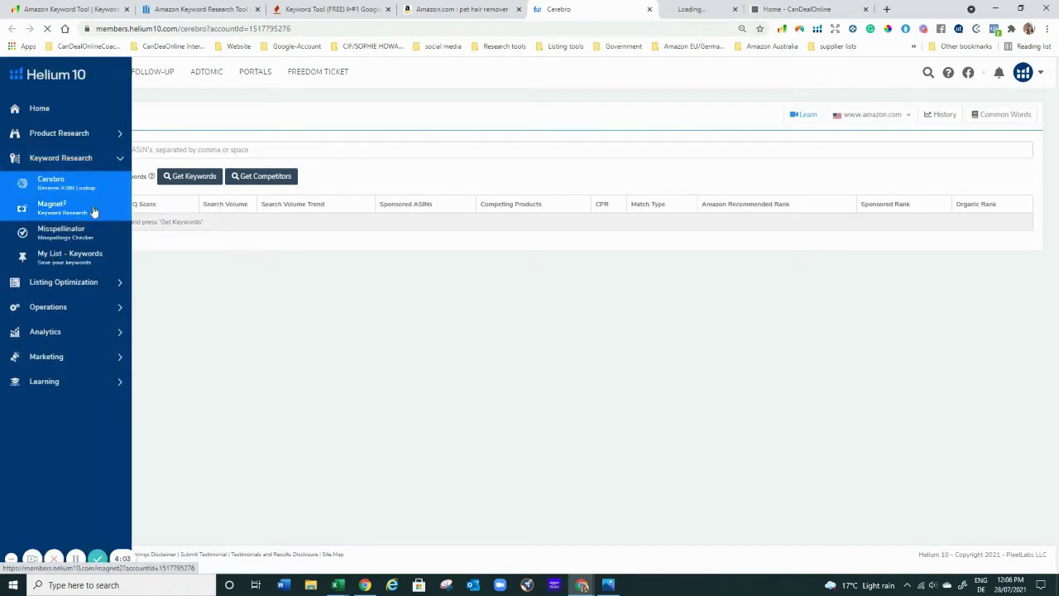
Open the best-selling ChomChom Roller product page from the Amazon "pet hair remover" results
click(170, 151)
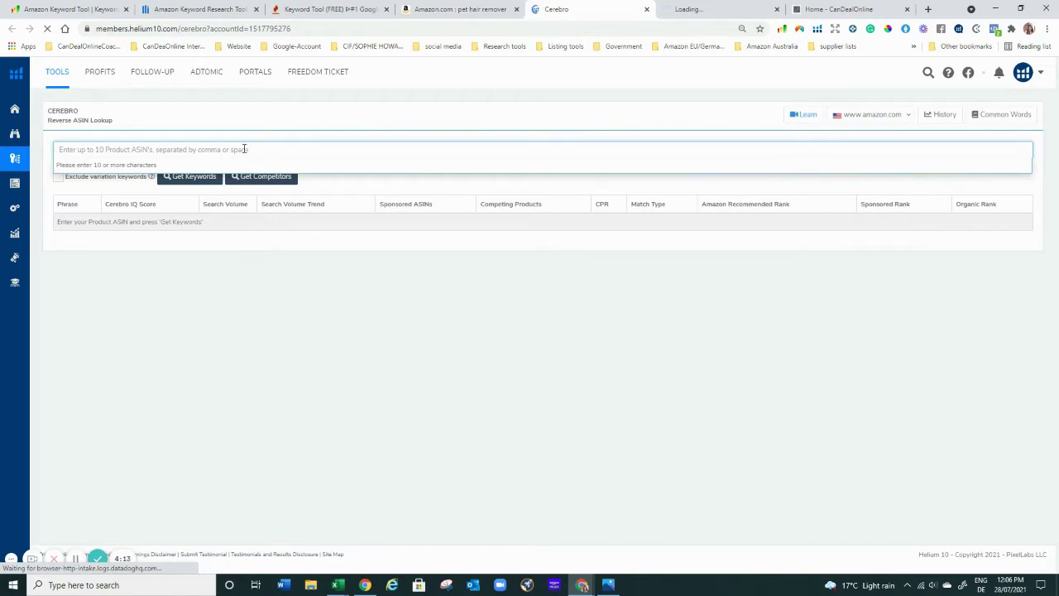
click(459, 9)
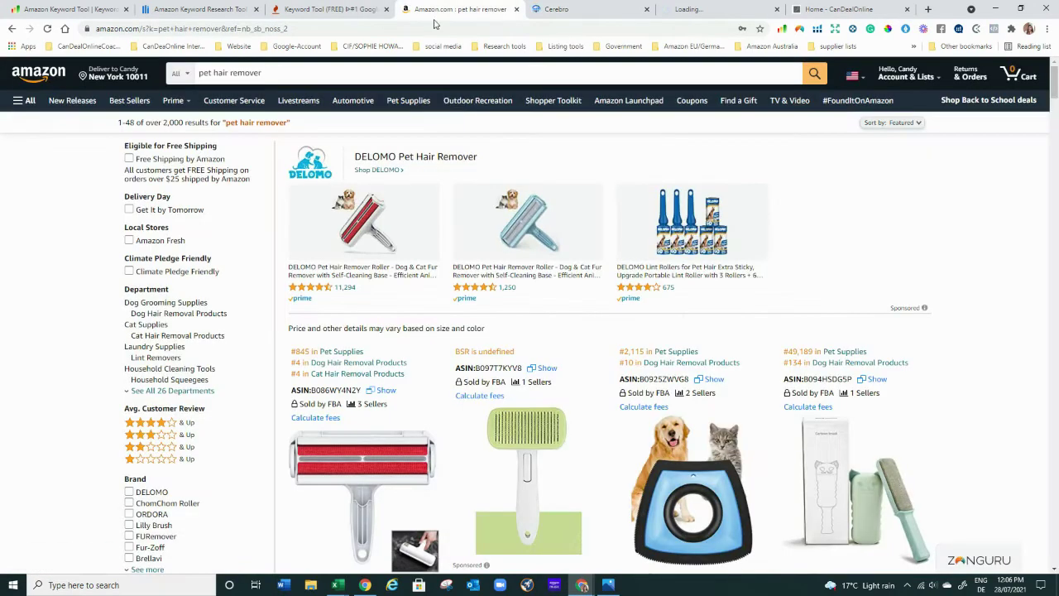
scroll(553, 499, down, 6)
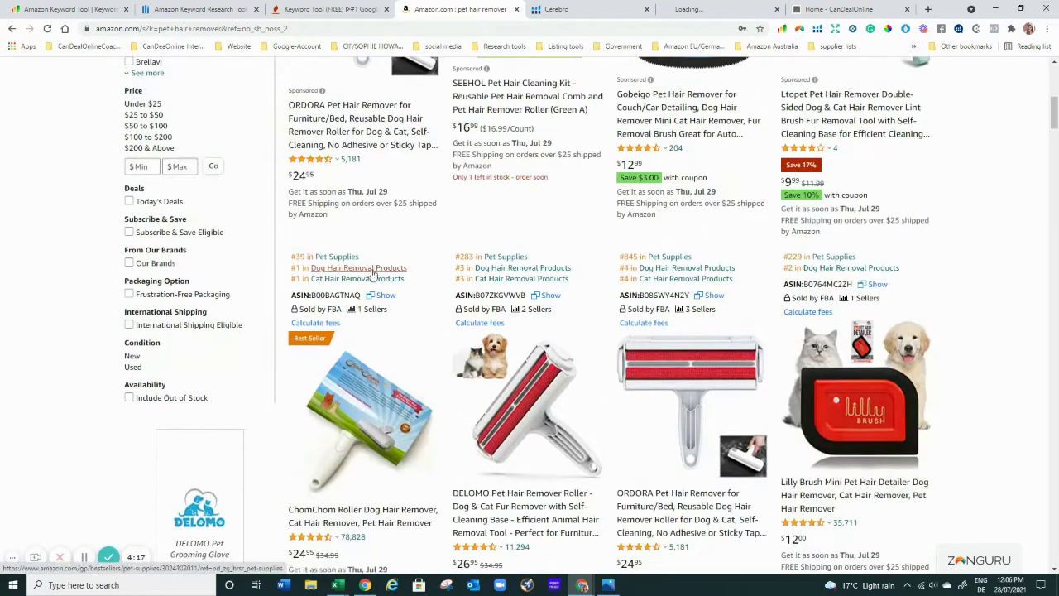
click(352, 505)
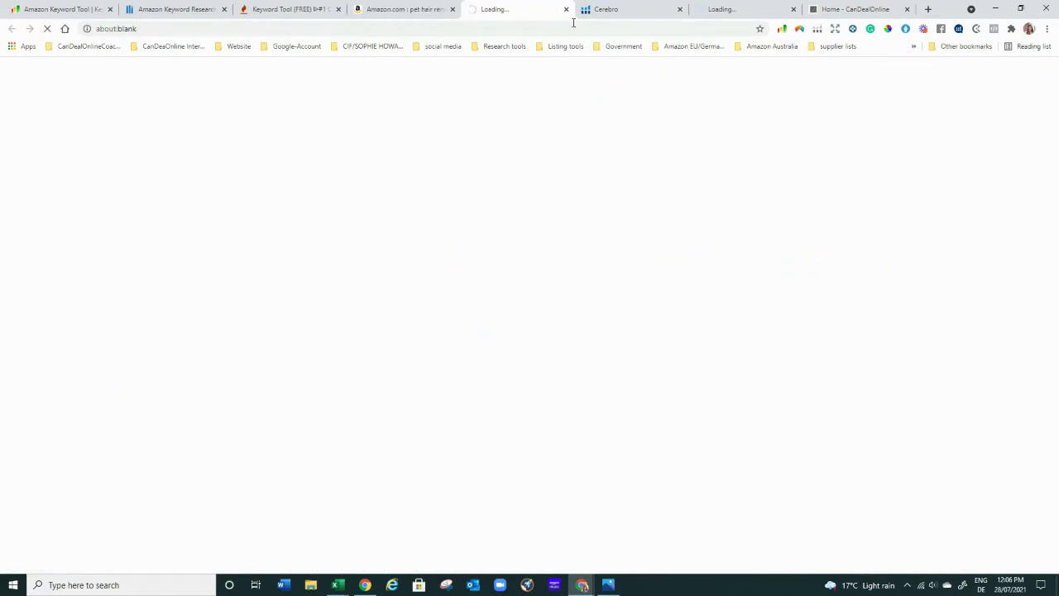
click(414, 9)
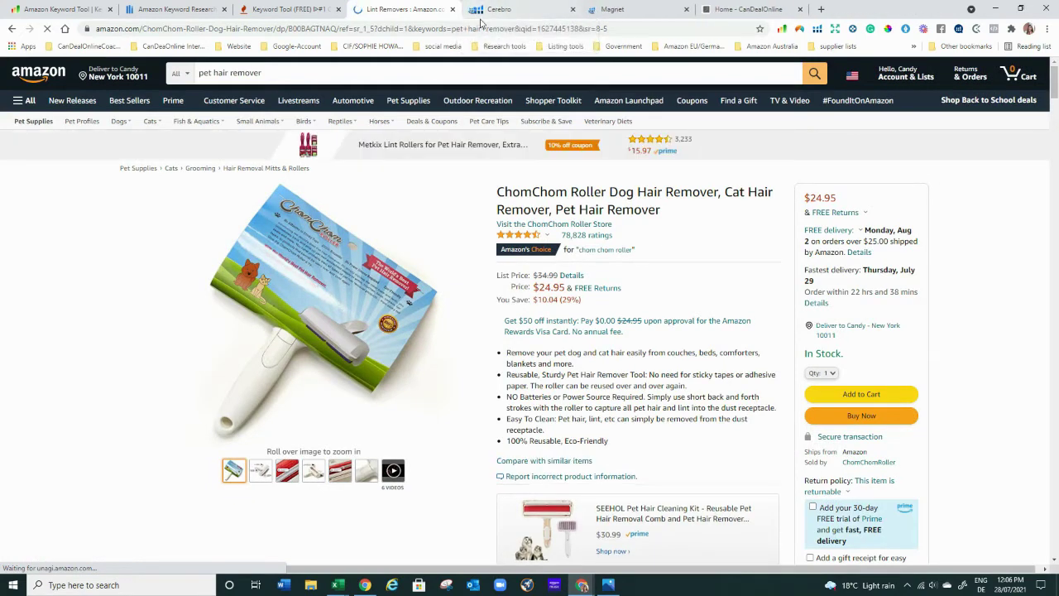
Copy the ASIN B00BAGTNAQ from the ChomChom Roller page's web address
click(290, 28)
double_click(333, 29)
key(ctrl+c)
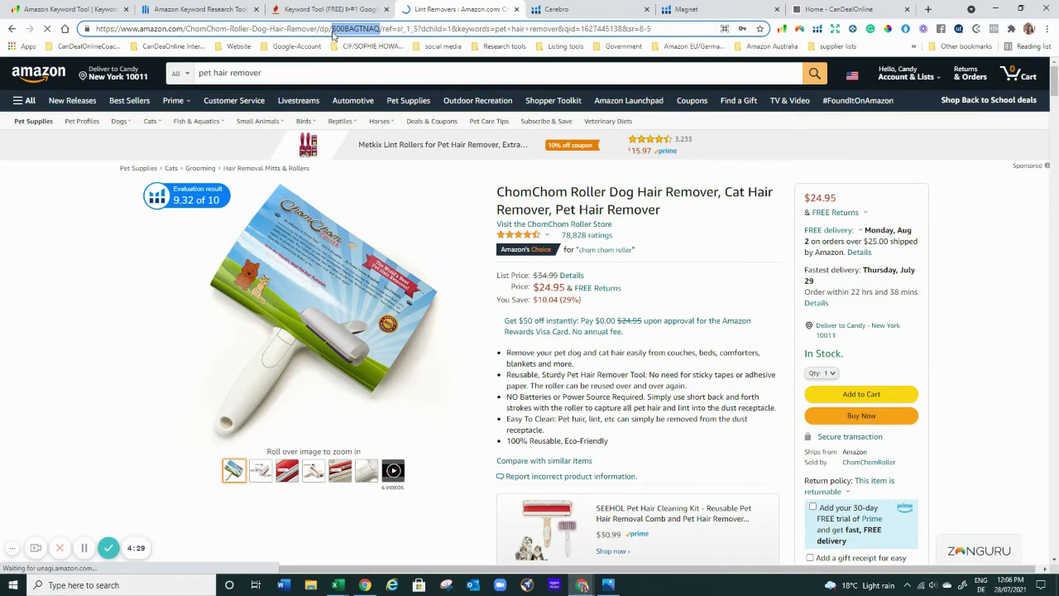
Enter the ASIN B00BAGTNAQ in Cerebro and get its keywords
click(557, 10)
click(236, 150)
key(ctrl+v)
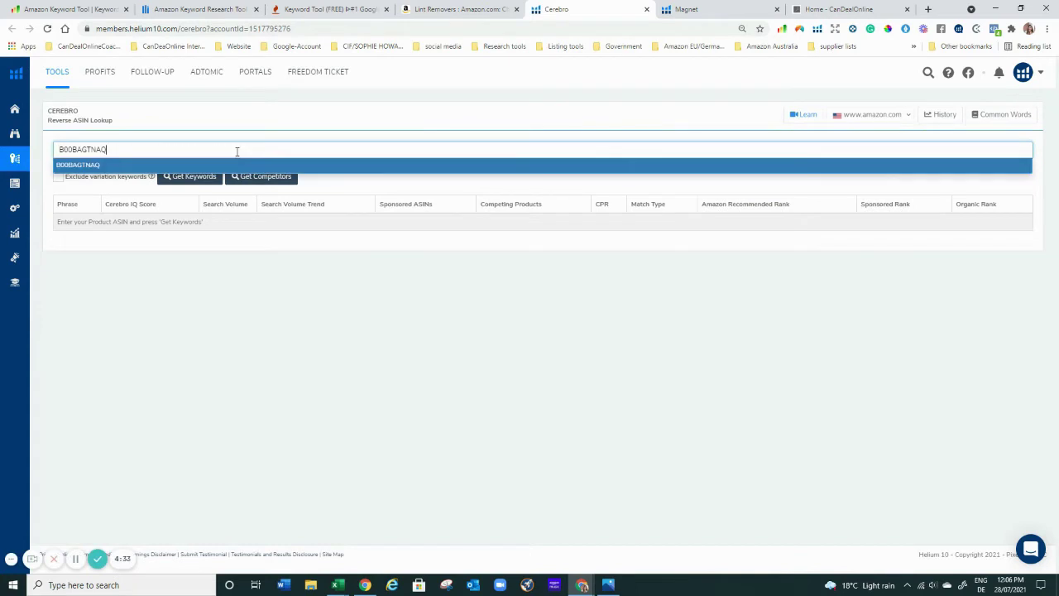
key(Return)
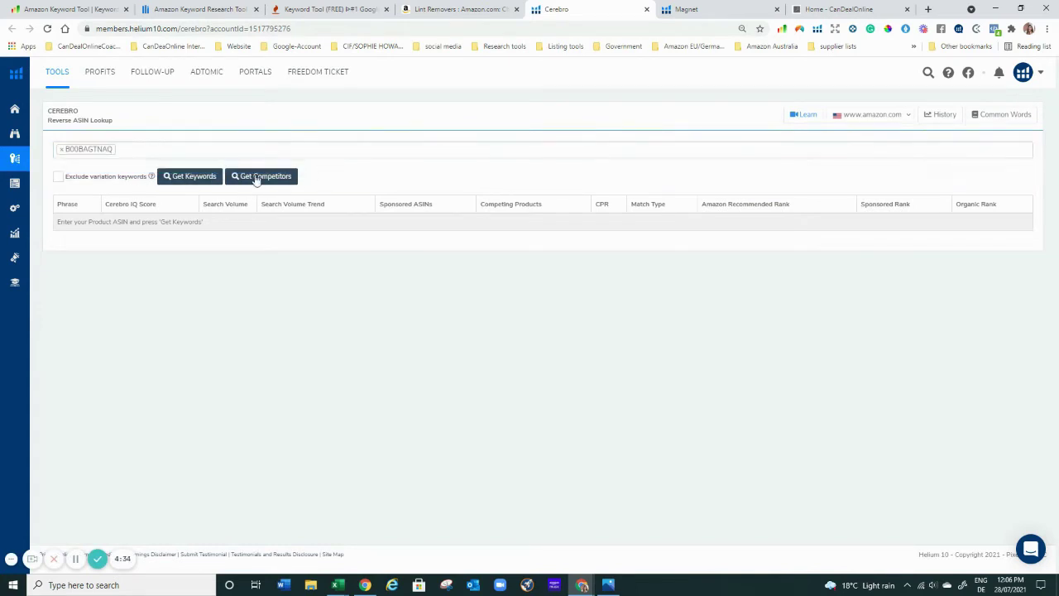
click(190, 176)
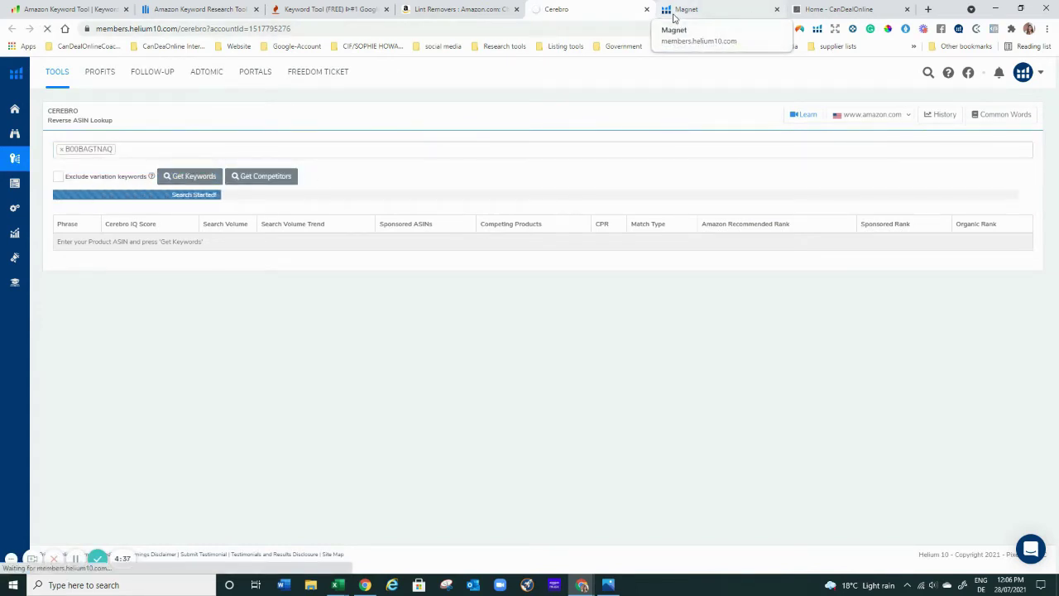
Enter "pet hair remover" as the seed keyword in Magnet and get the related keywords
click(674, 11)
click(140, 150)
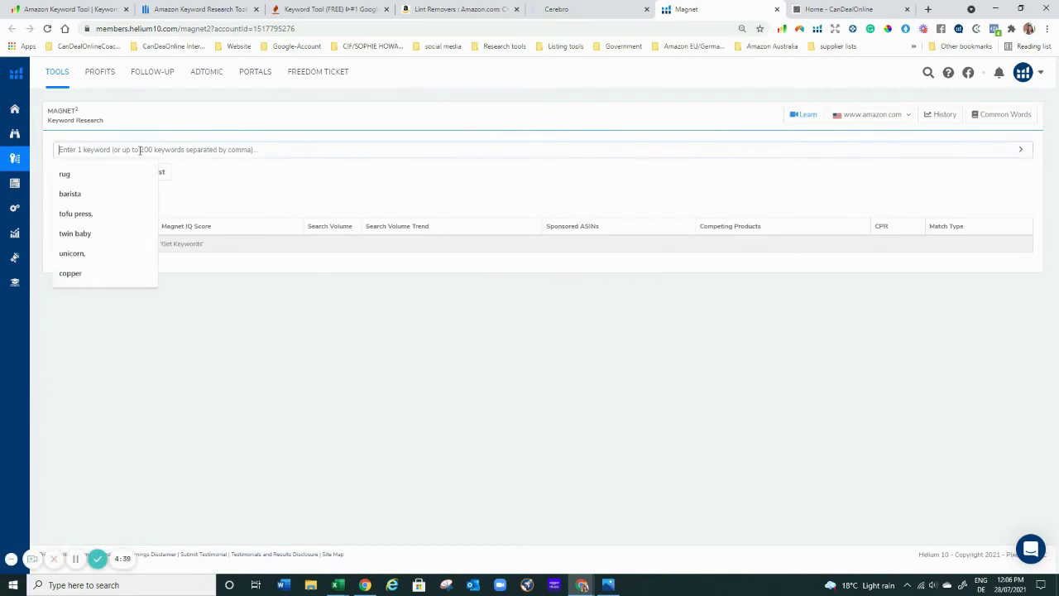
text(pet hair remover,)
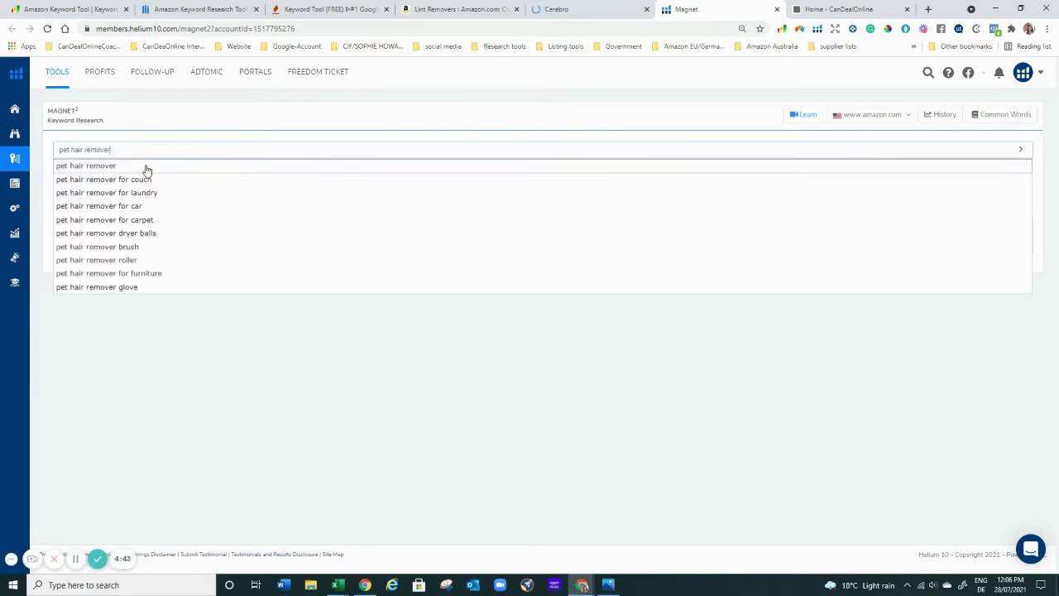
click(145, 168)
click(103, 200)
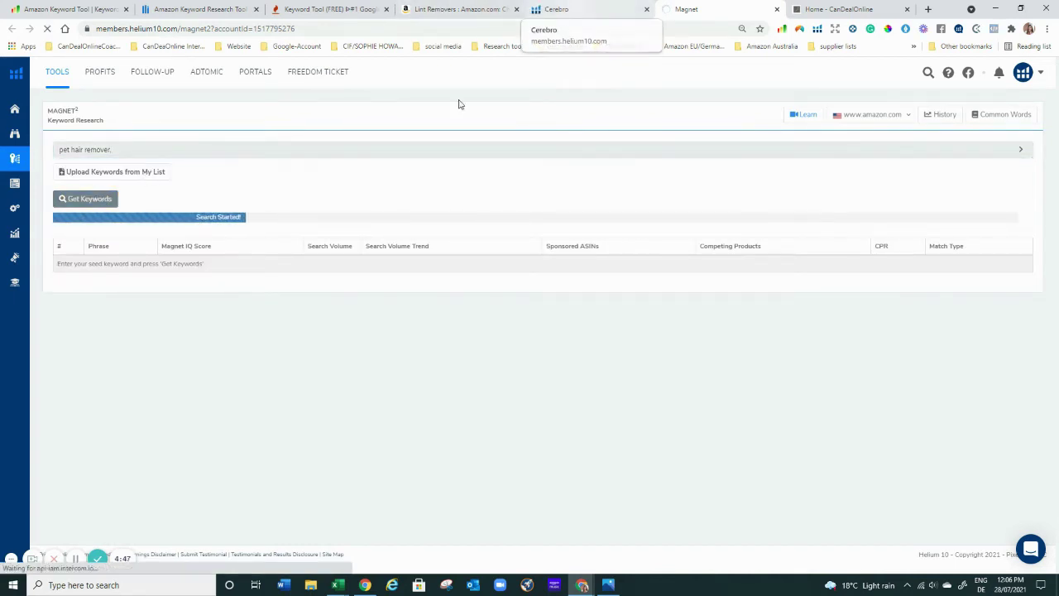
Examine the Cerebro keyword results for the ChomChom Roller, including the phrases, their search volumes and the available filters
click(555, 9)
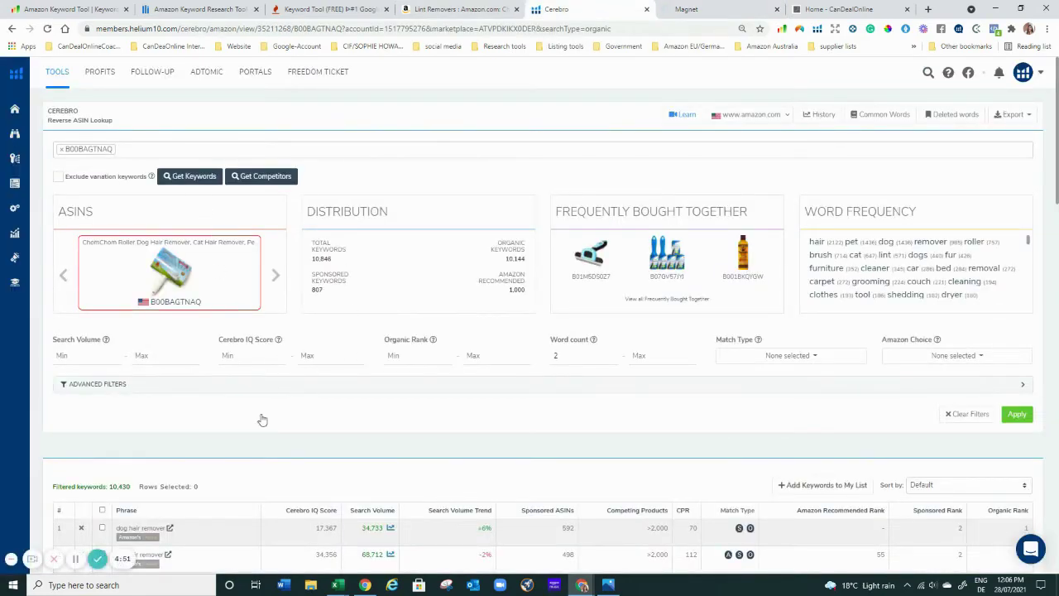
scroll(240, 405, down, 2)
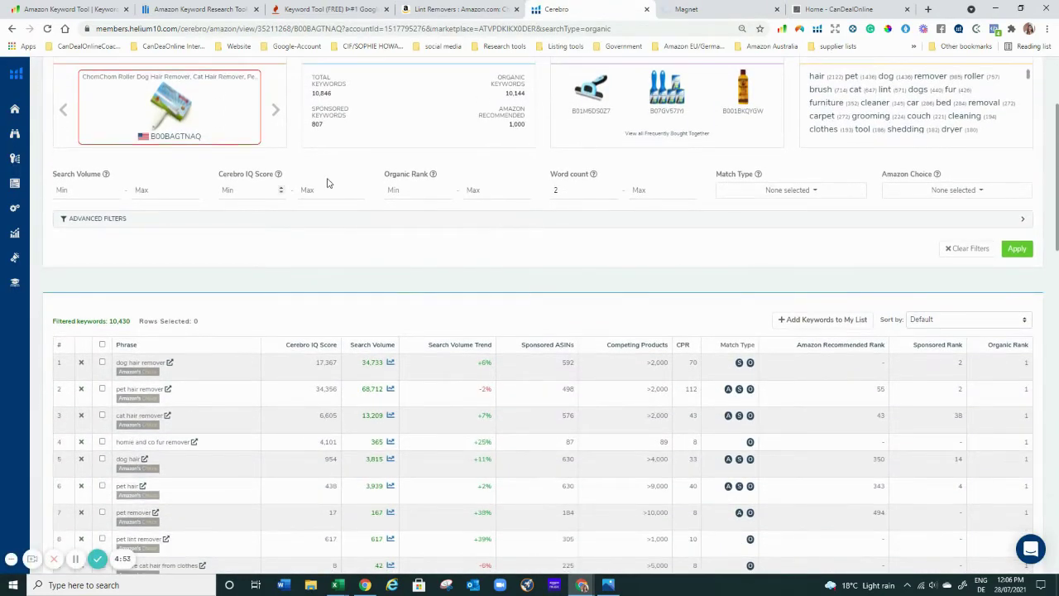
scroll(187, 215, down, 1)
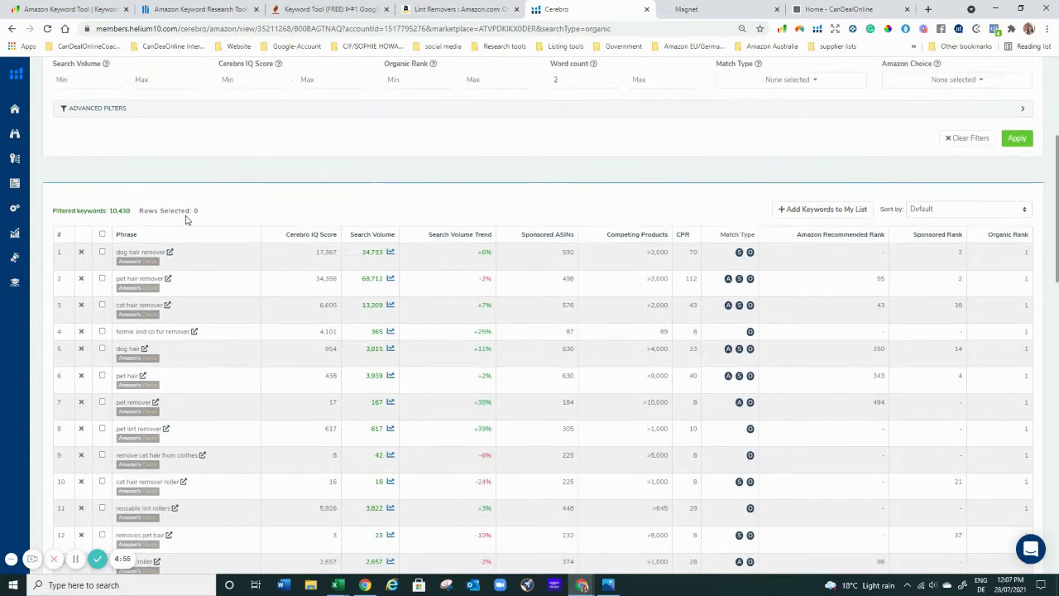
scroll(199, 231, down, 1)
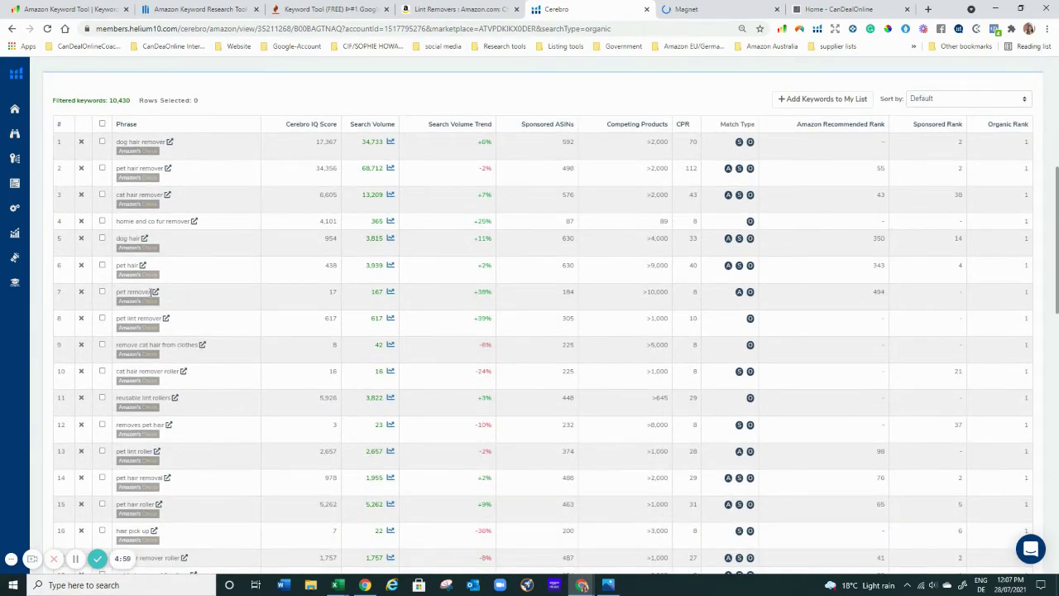
mouse_move(390, 133)
scroll(396, 321, down, 2)
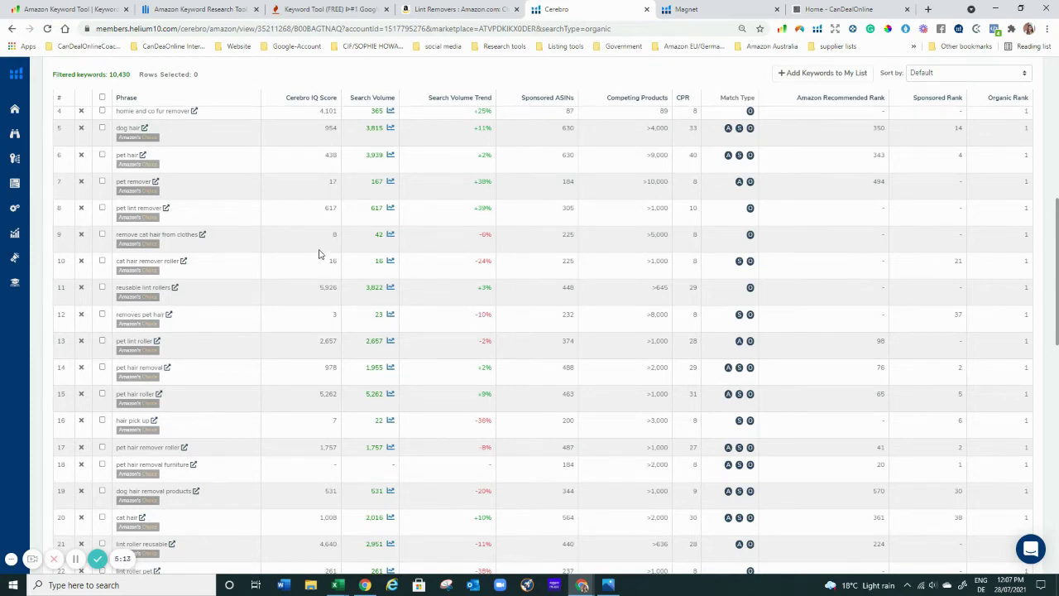
scroll(384, 285, up, 3)
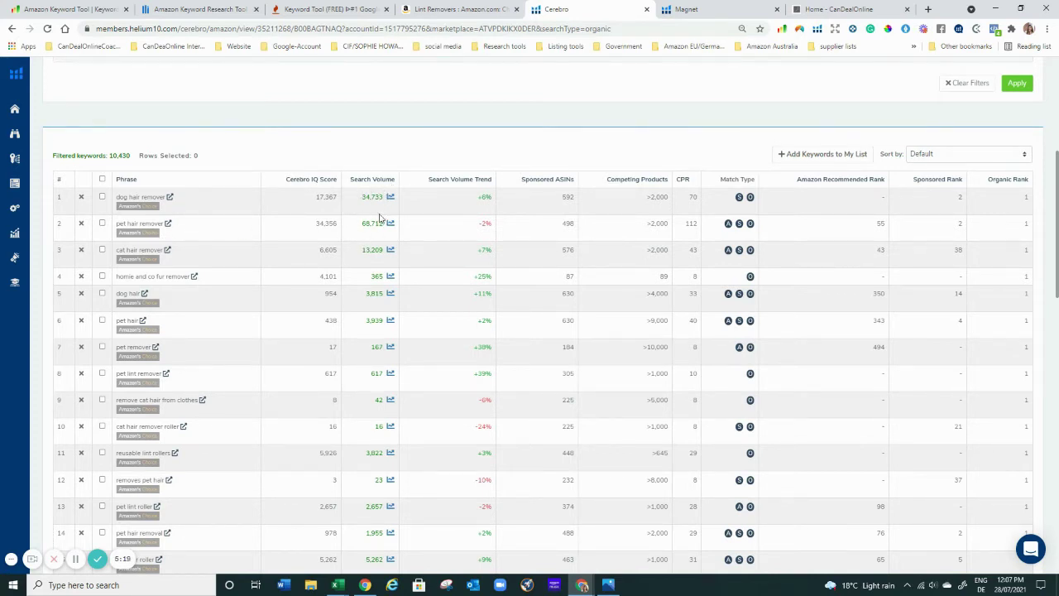
scroll(385, 217, down, 2)
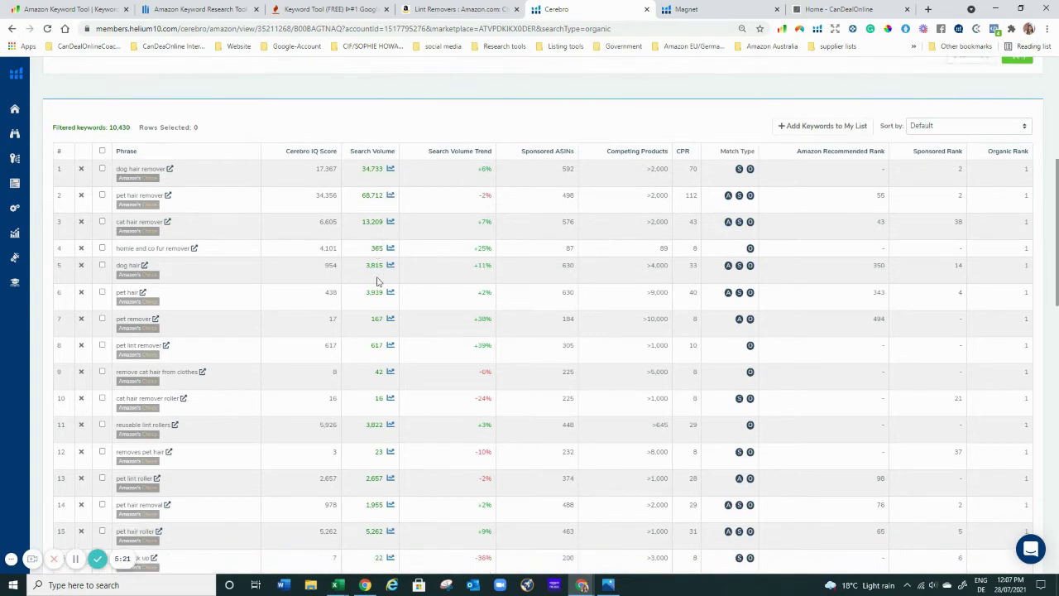
scroll(401, 228, up, 5)
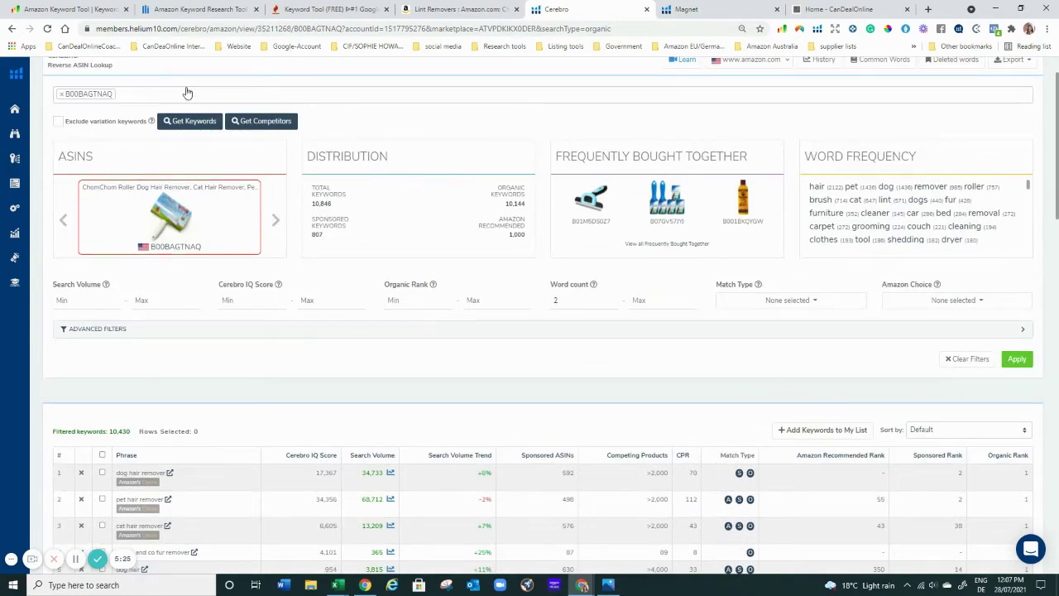
Examine Magnet's results for "pet hair remover", including the related phrases, search volumes and competing products
click(693, 12)
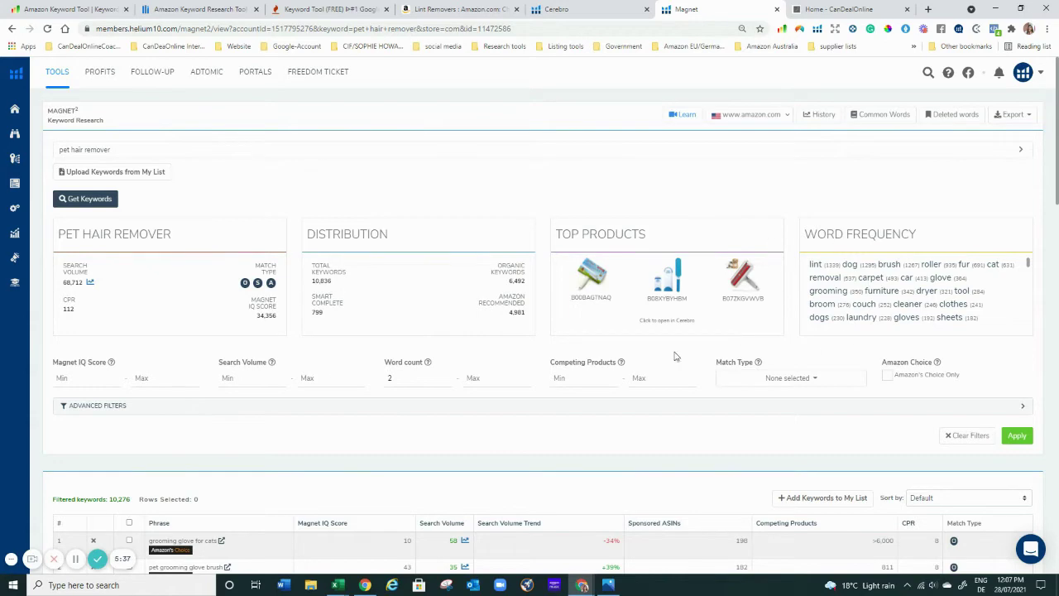
scroll(435, 319, down, 2)
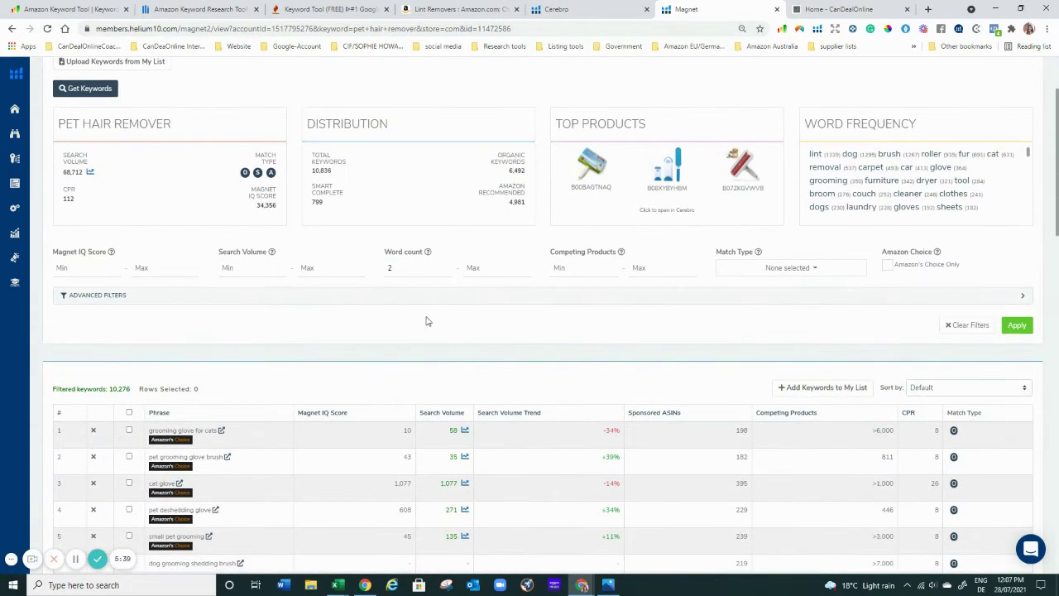
scroll(426, 321, down, 3)
scroll(246, 272, down, 2)
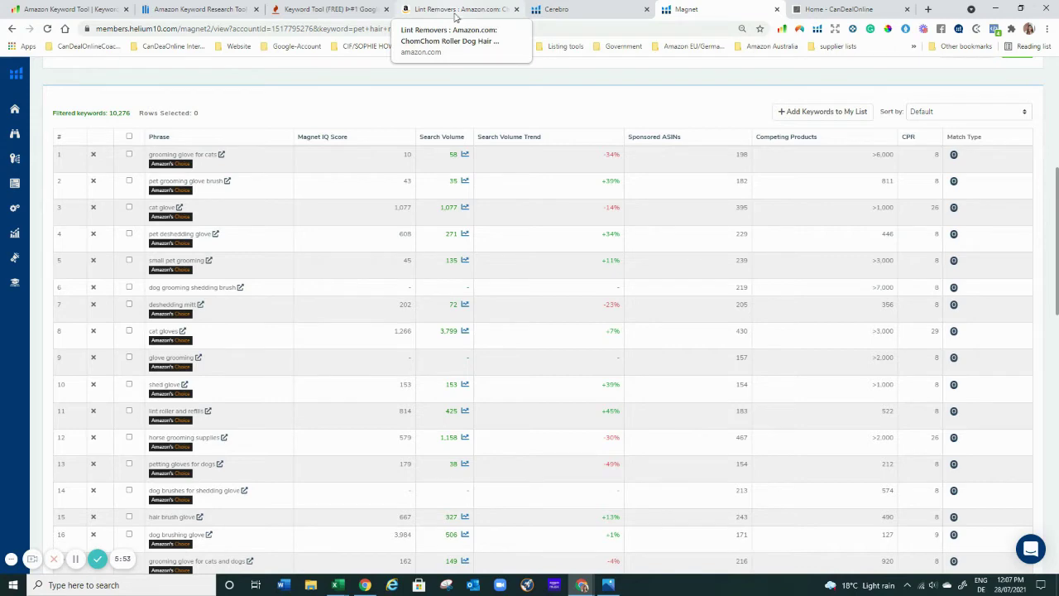
scroll(371, 416, down, 1)
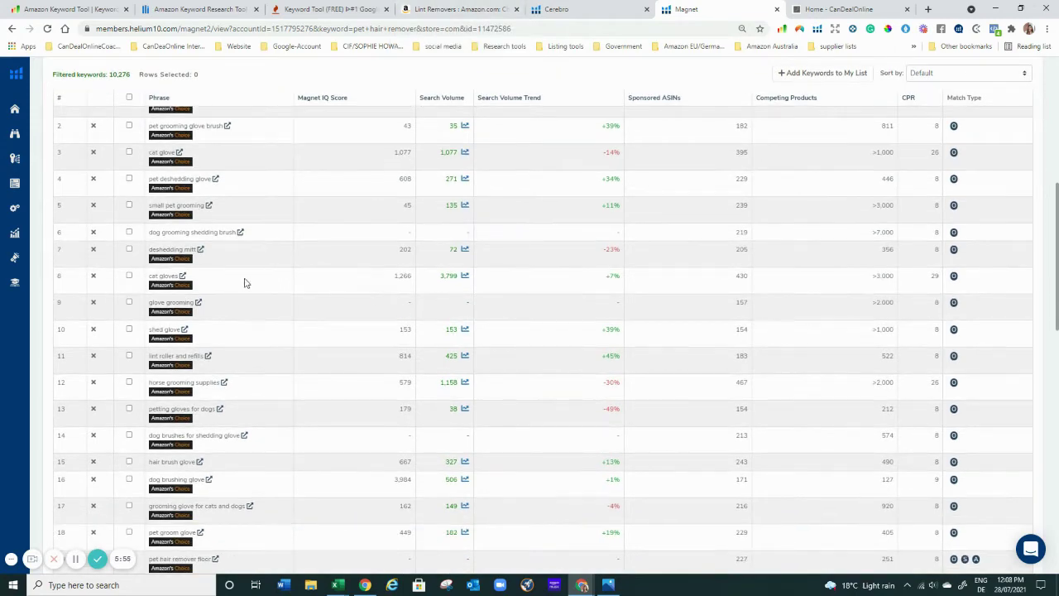
scroll(418, 439, up, 5)
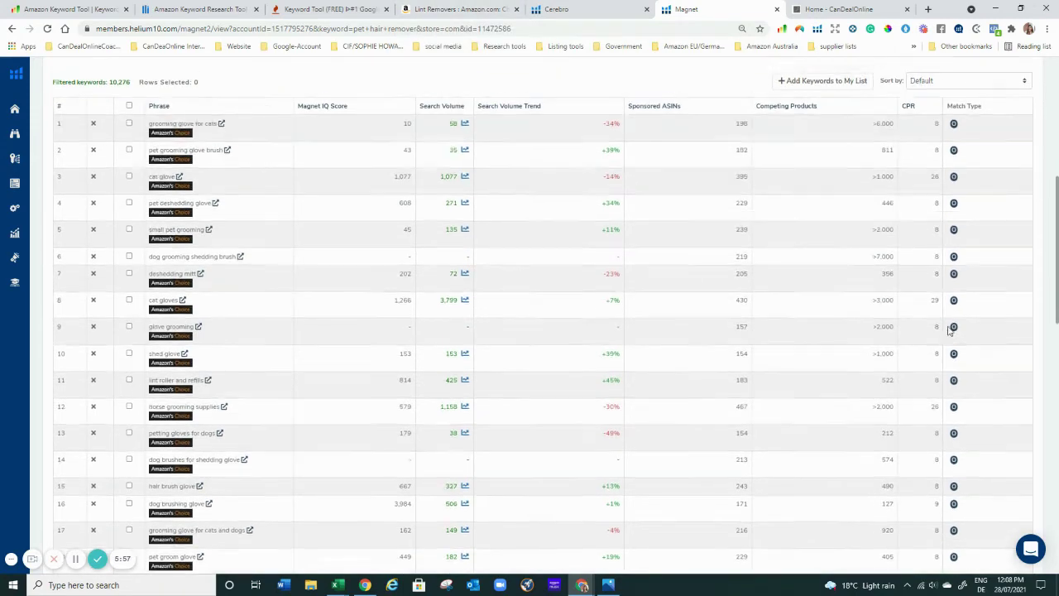
scroll(978, 122, up, 2)
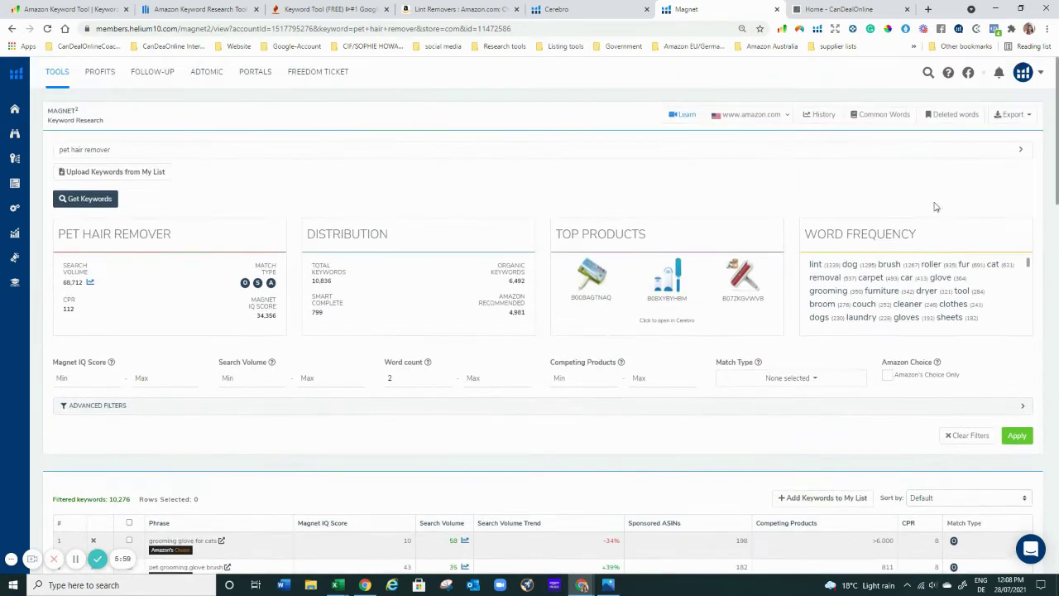
Check Magnet's export options and the "Create a Keyword List" workbook in Excel, and return to Magnet in Chrome
click(1031, 117)
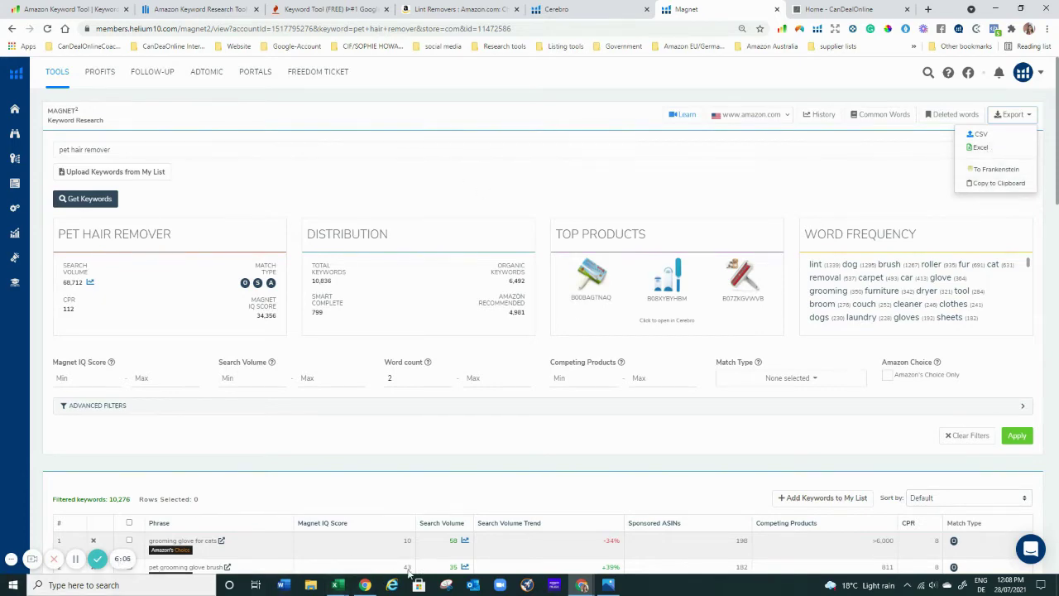
mouse_move(337, 583)
click(369, 565)
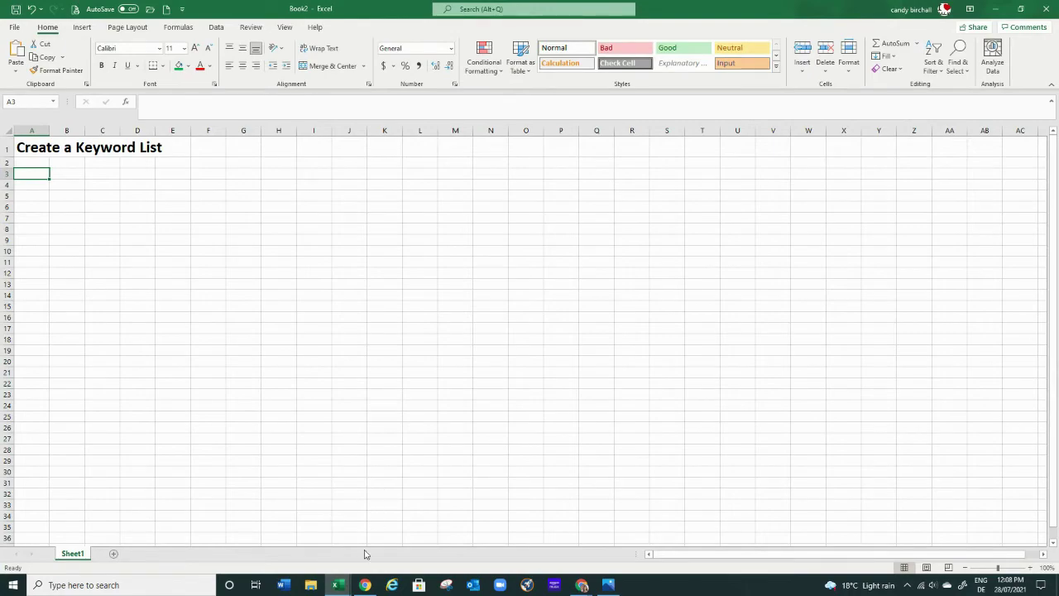
mouse_move(341, 584)
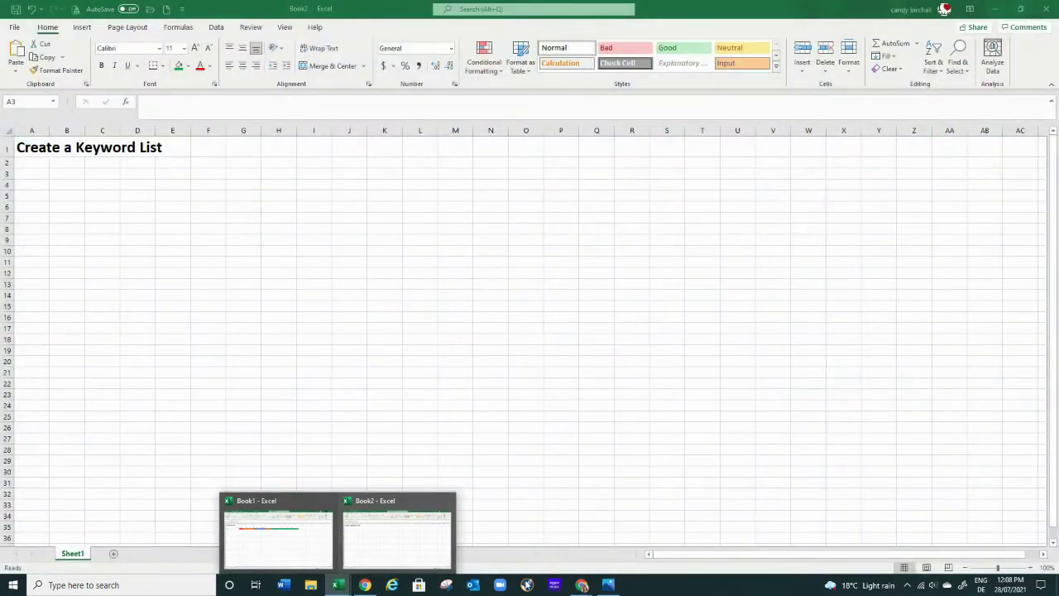
mouse_move(581, 584)
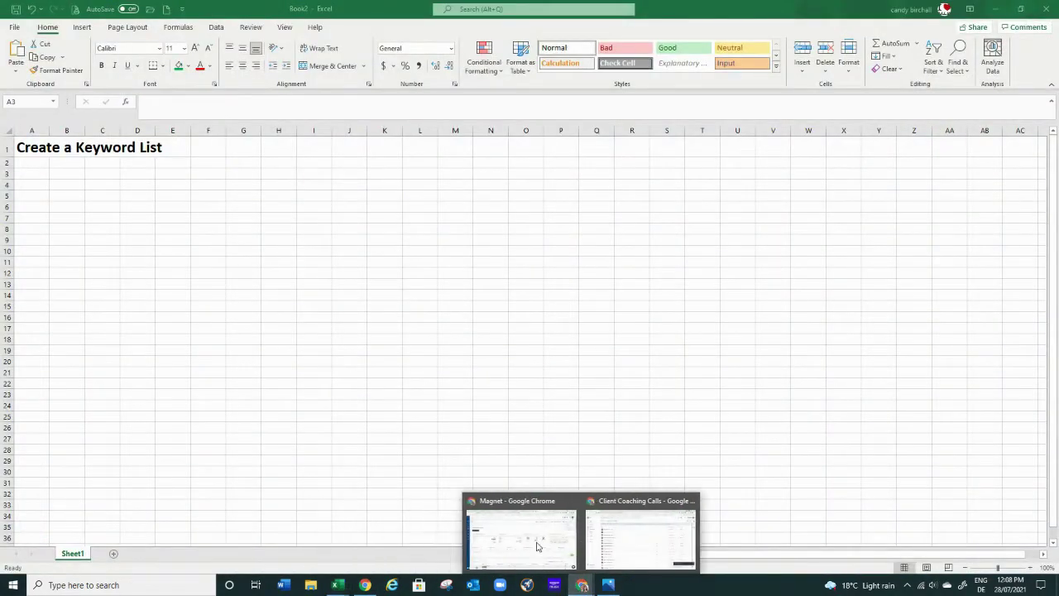
click(529, 538)
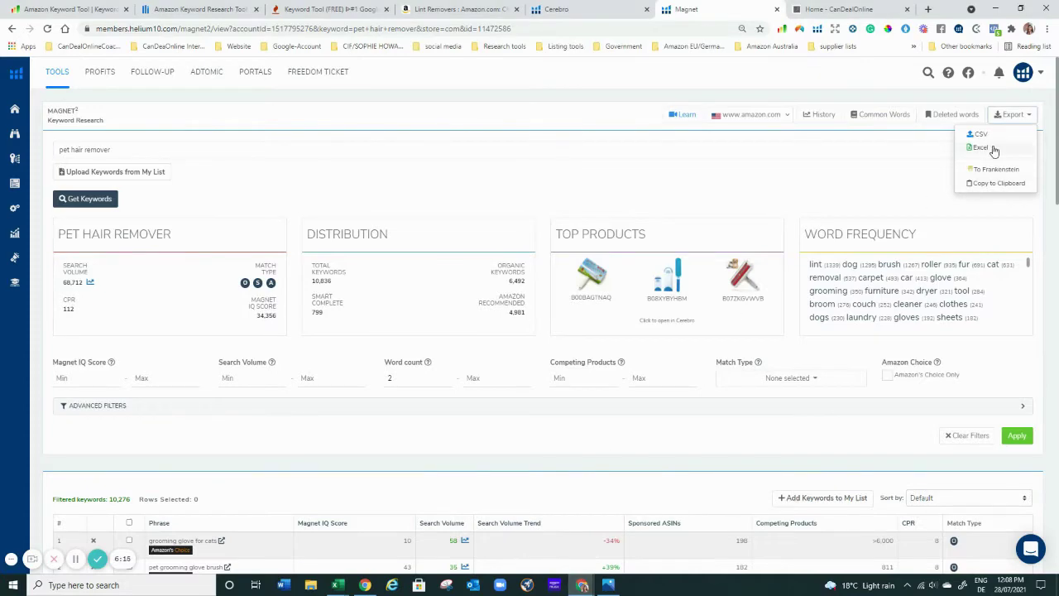
Select all listed Magnet keywords and export them to the clipboard
scroll(184, 511, down, 2)
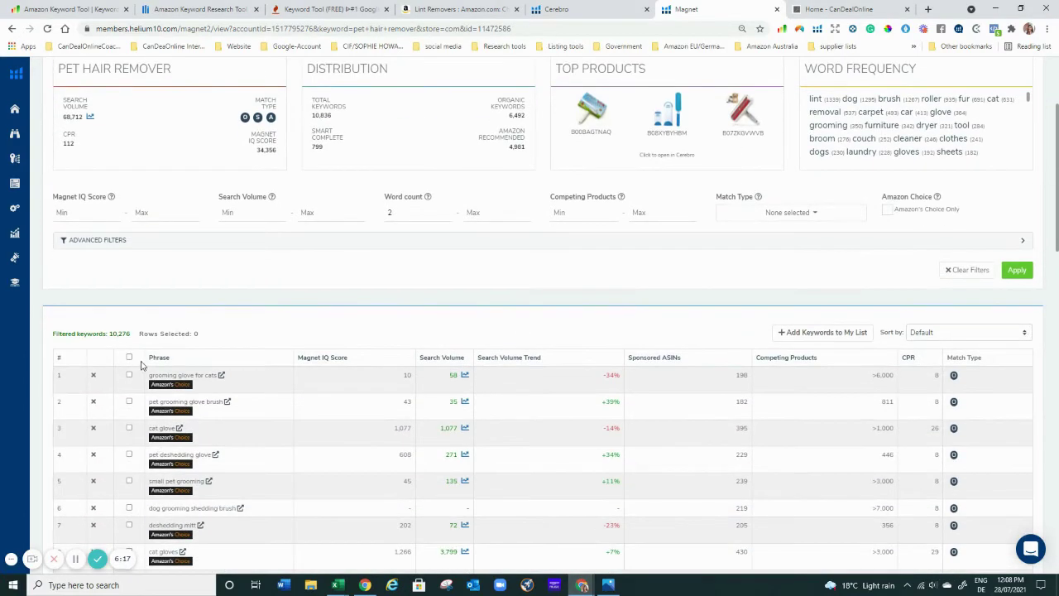
click(129, 358)
scroll(1014, 177, up, 2)
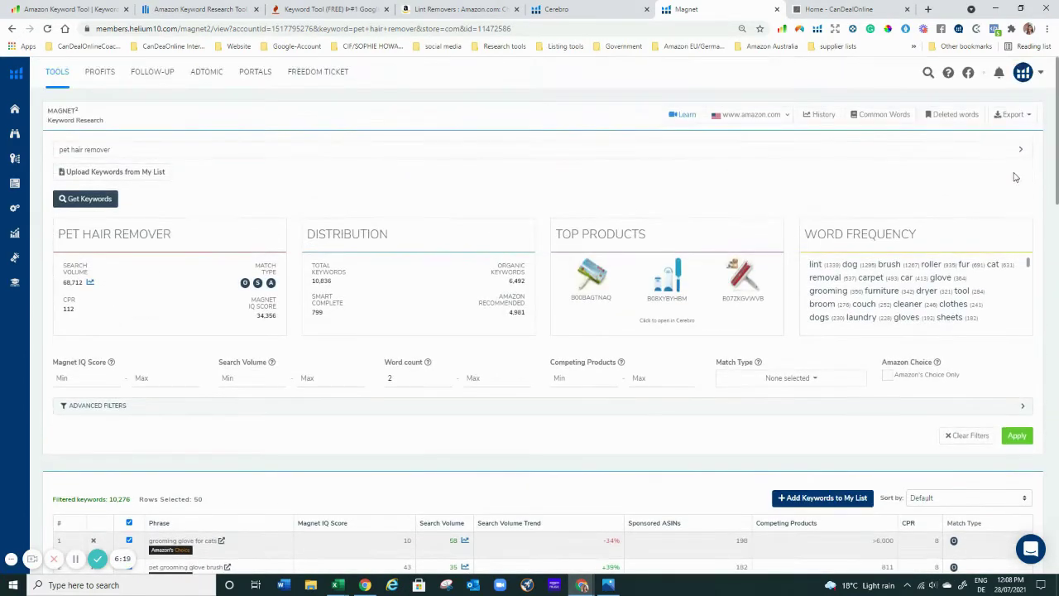
click(1026, 114)
click(1001, 184)
Switch to the "Create a Keyword List" workbook in Excel, paste the keywords from cell A3 and widen column A to fit them
mouse_move(337, 584)
click(404, 538)
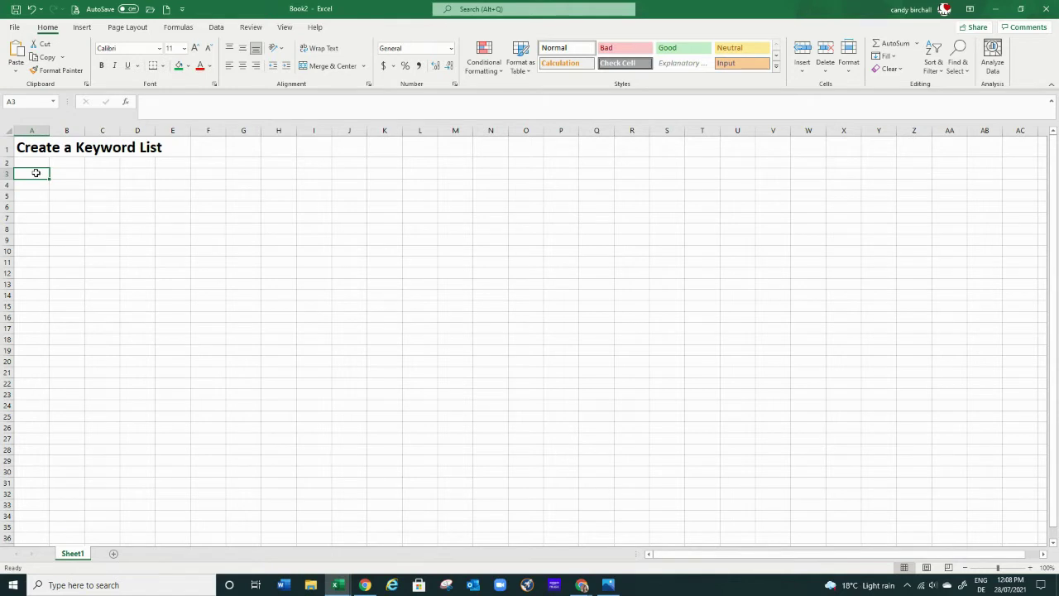
key(ctrl+v)
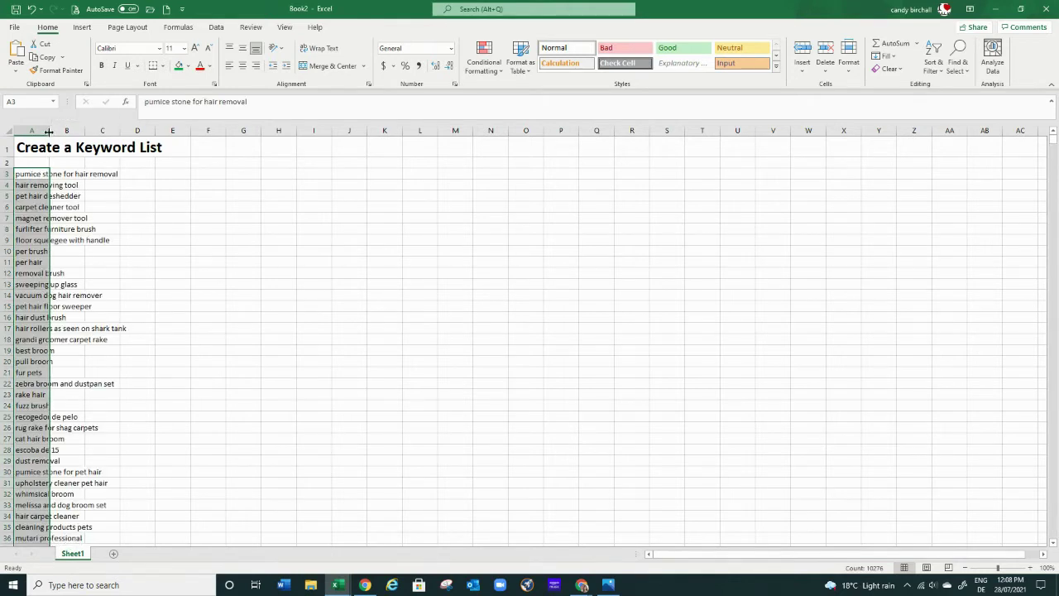
double_click(49, 134)
drag(699, 131, 230, 131)
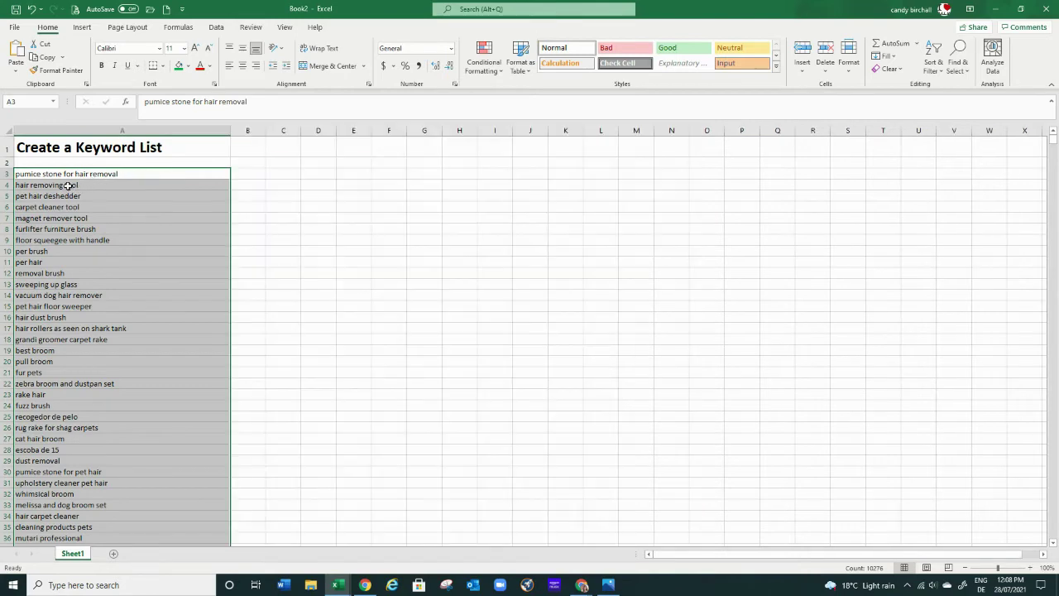
click(153, 174)
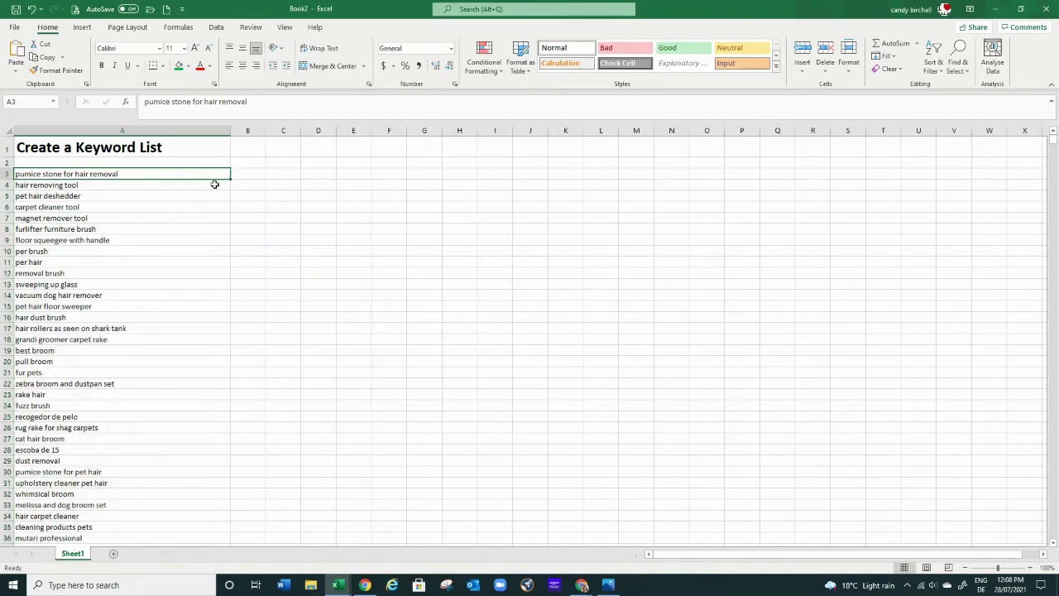
Look through the pasted keywords in column A and locate Excel's Remove Duplicates tool
scroll(163, 499, down, 5)
scroll(163, 498, down, 4)
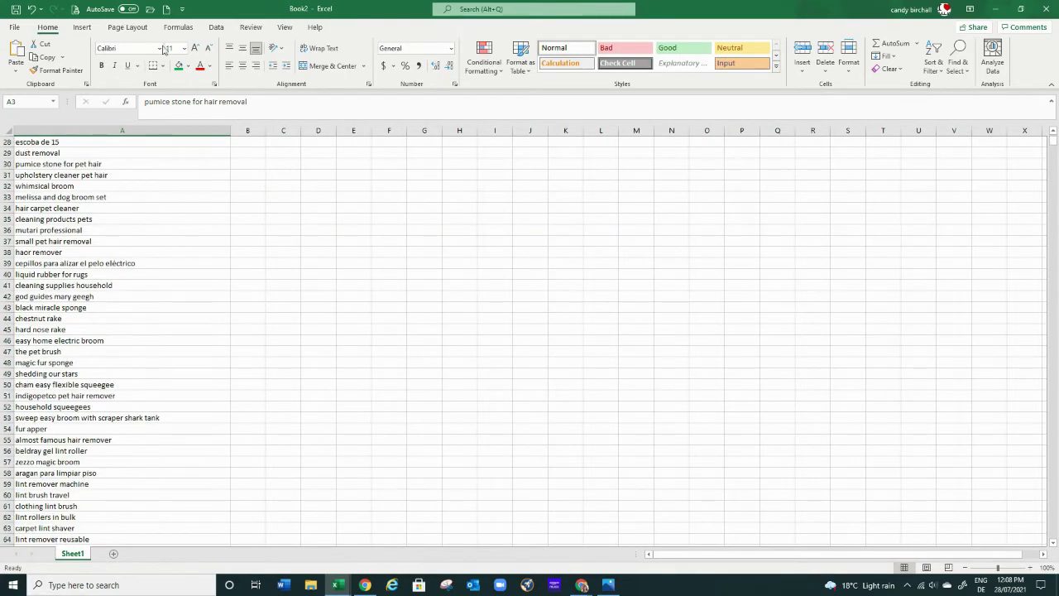
click(216, 28)
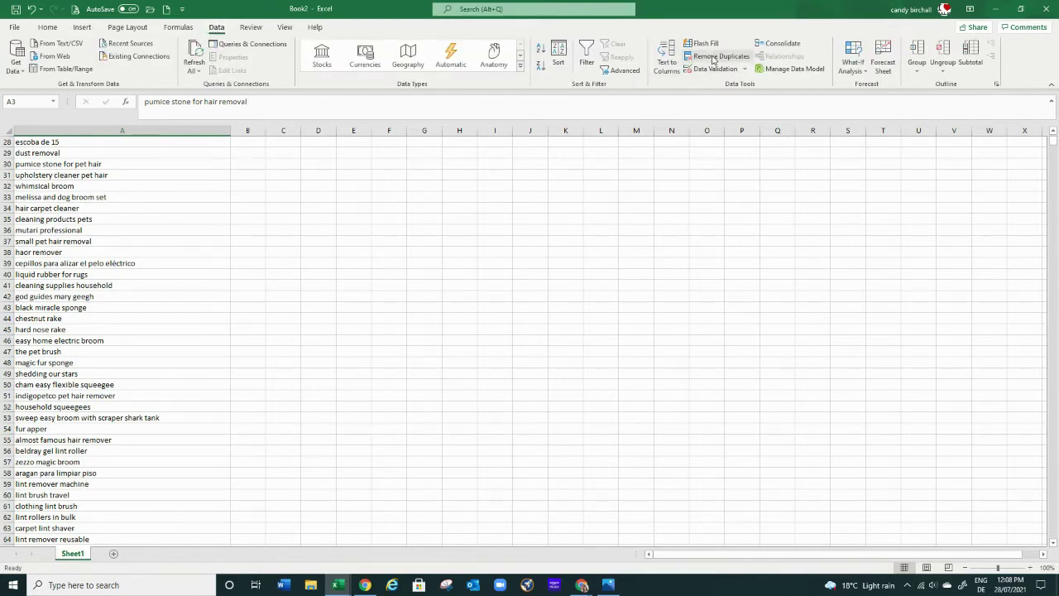
Switch to Keyword Tool Dominator's Amazon Keyword Tool in Chrome and search for "pet hair remover"
mouse_move(582, 584)
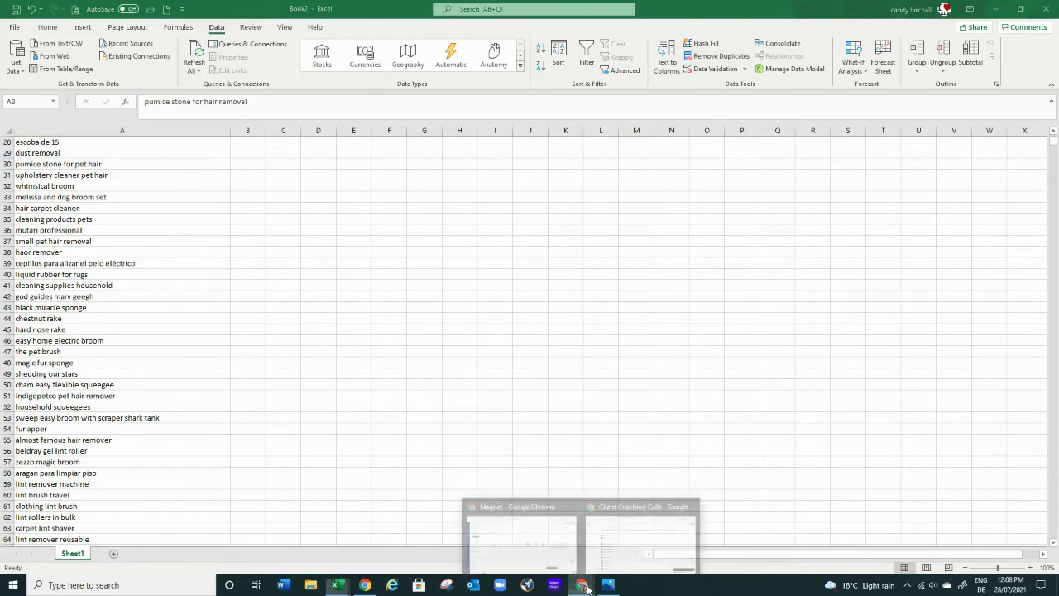
click(538, 542)
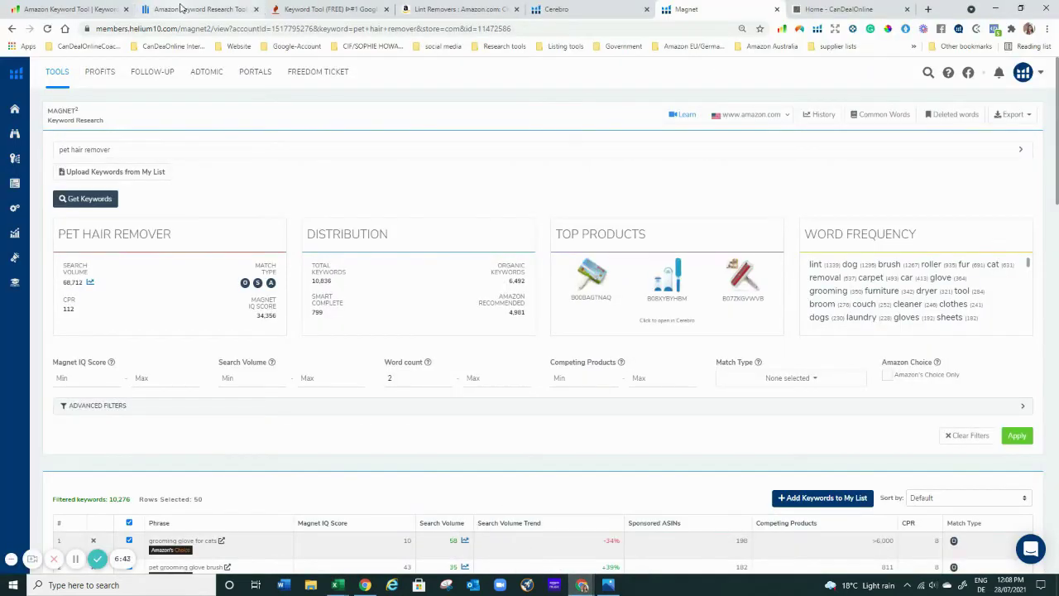
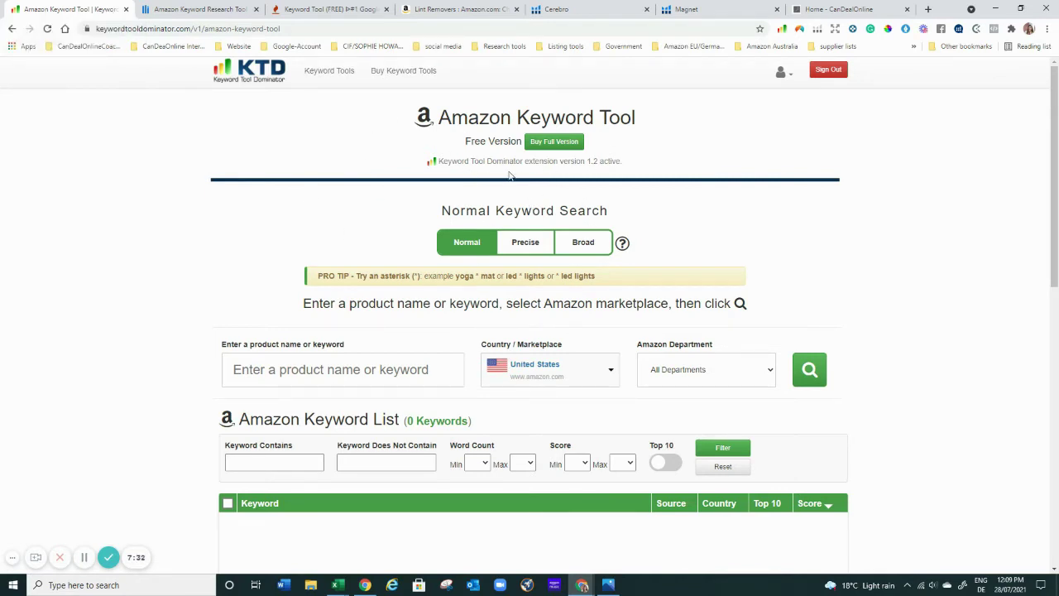
click(265, 370)
text(pet)
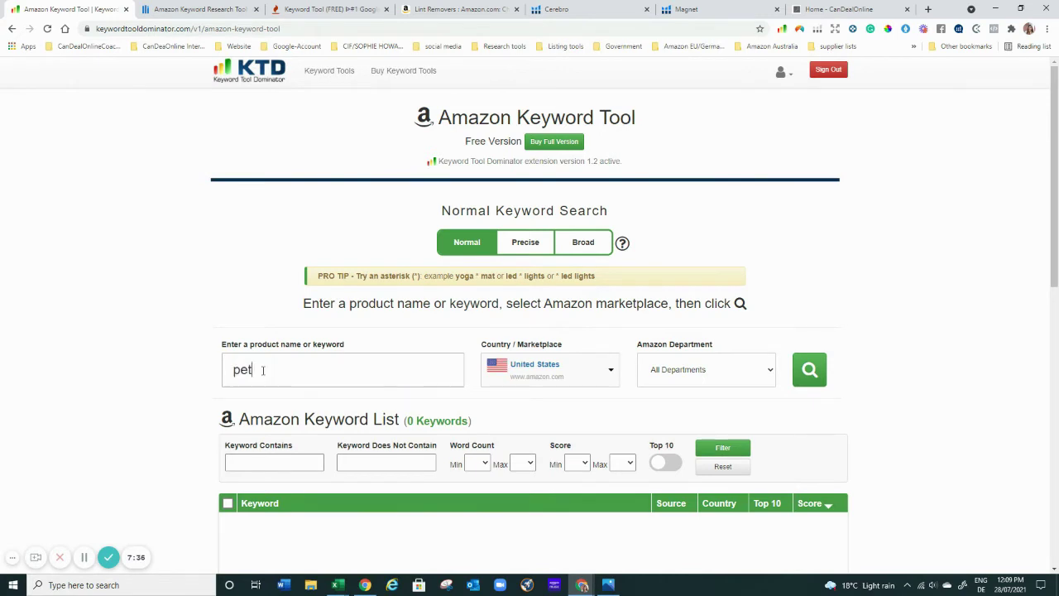
text( hair remover)
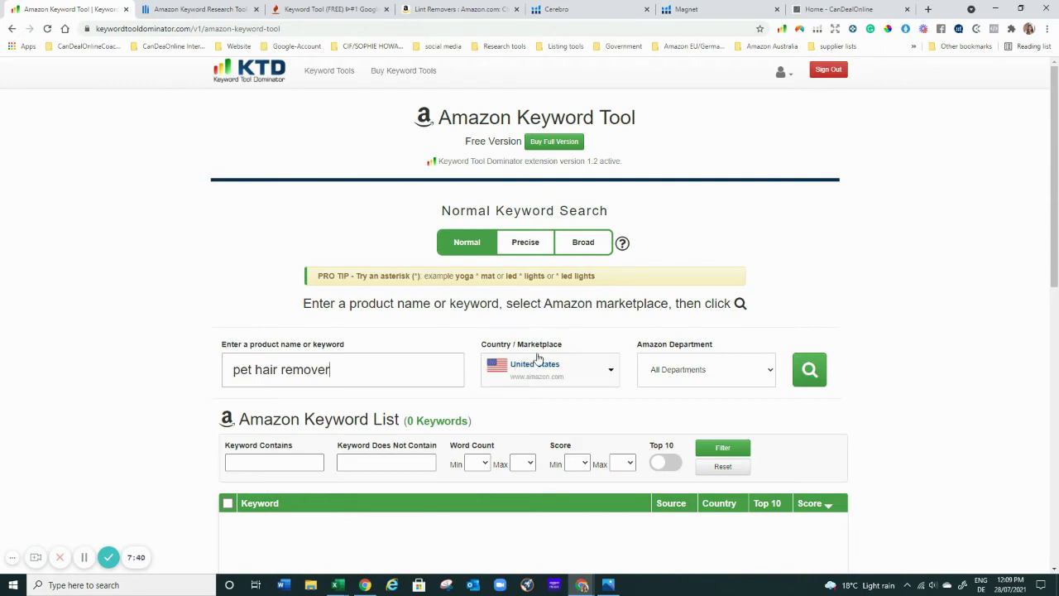
click(825, 374)
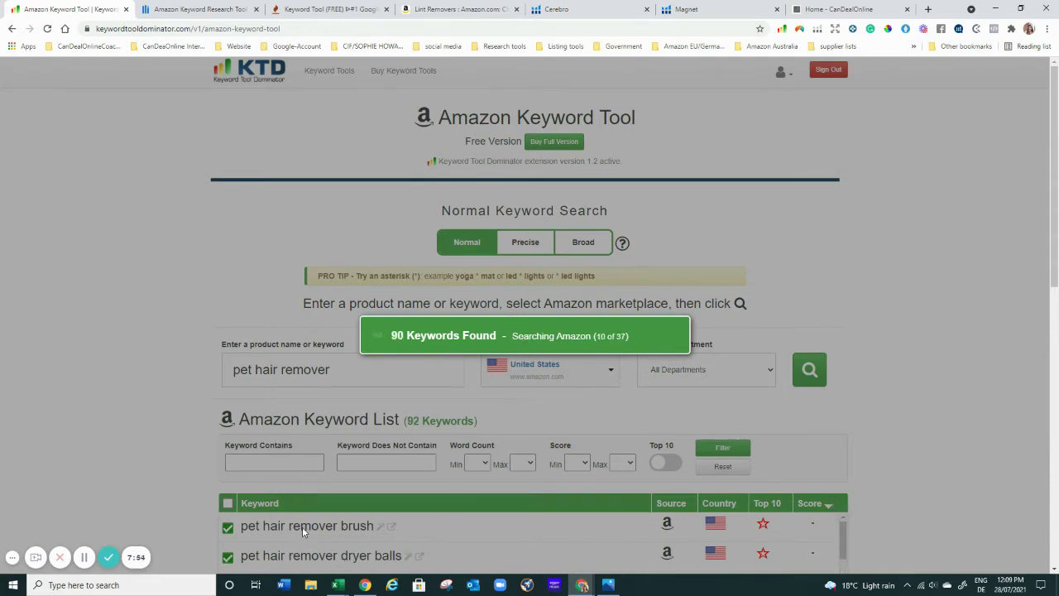
Examine the Amazon keyword list for "pet hair remover", including the keyword scores and the word frequency chart
mouse_move(338, 587)
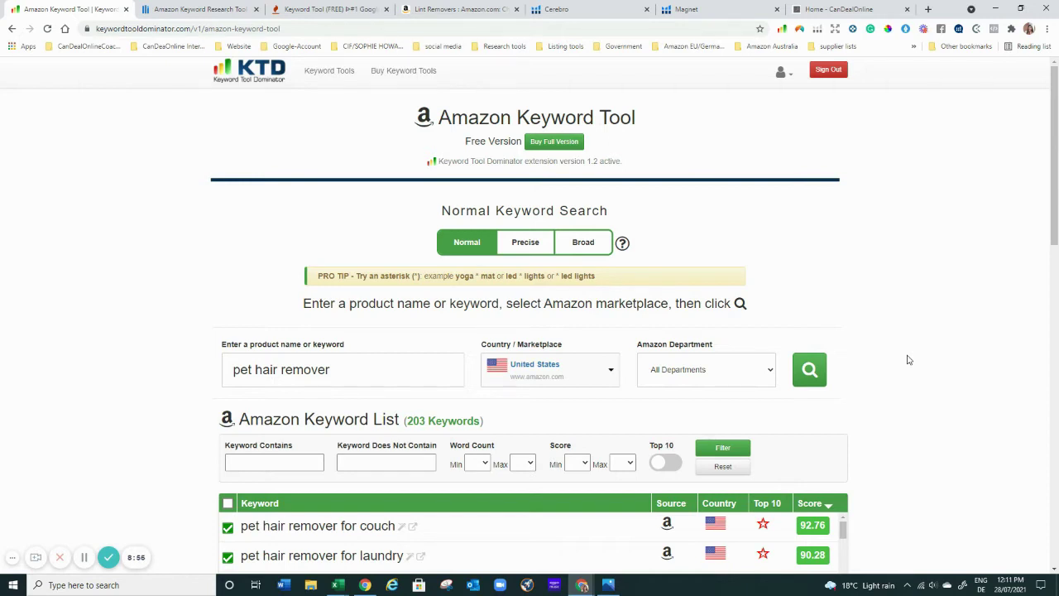
scroll(609, 326, down, 2)
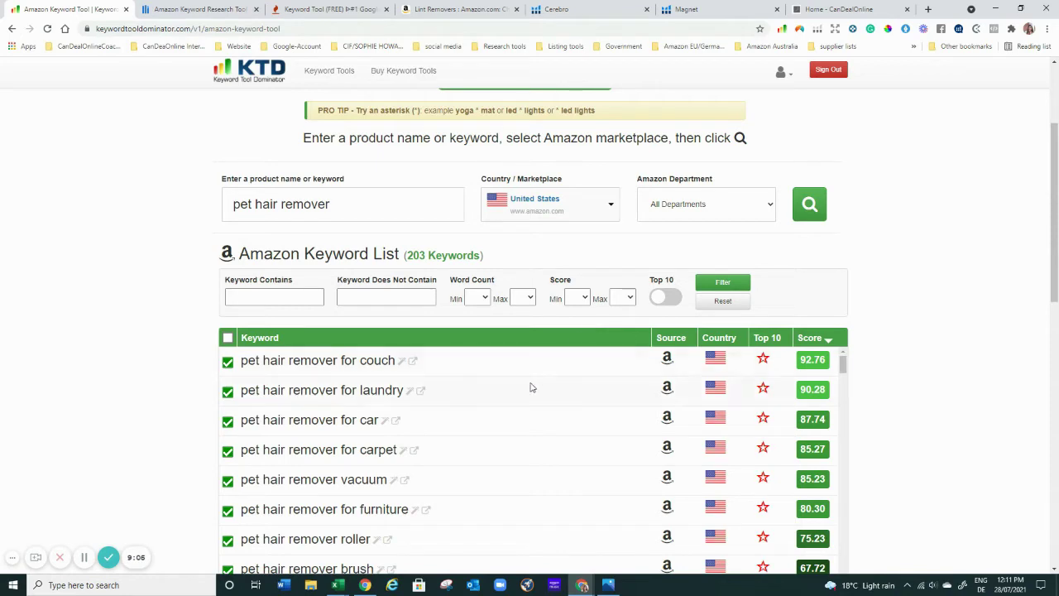
scroll(532, 386, down, 3)
scroll(556, 427, up, 2)
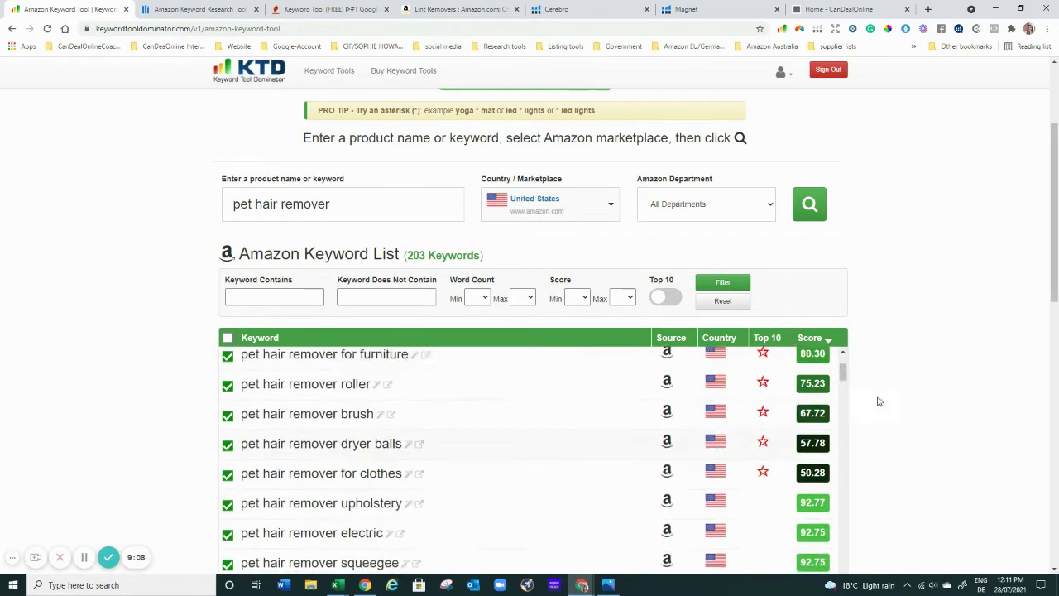
drag(1055, 281, 1056, 453)
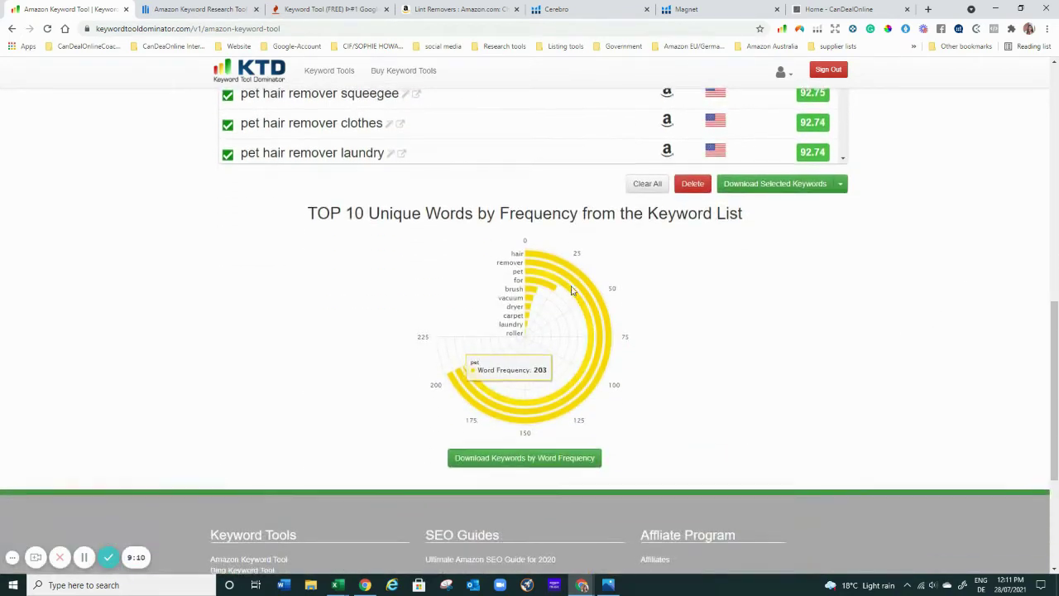
scroll(567, 295, up, 2)
scroll(449, 224, up, 2)
scroll(356, 252, up, 4)
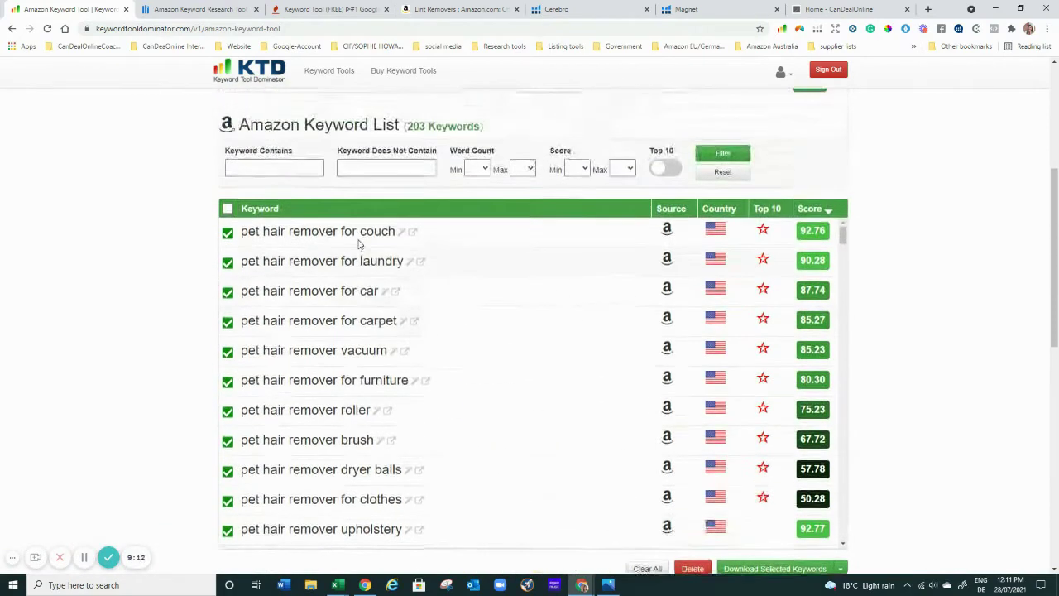
Select all keywords in the Amazon Keyword List, download them as CSV for Excel and open keywords_excel.csv
click(228, 210)
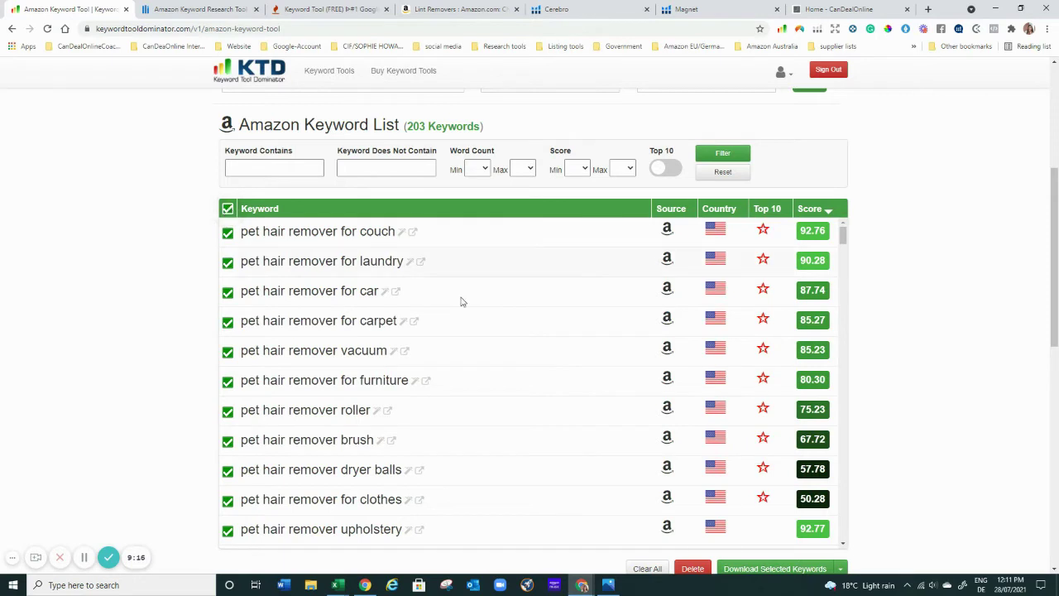
scroll(769, 528, down, 2)
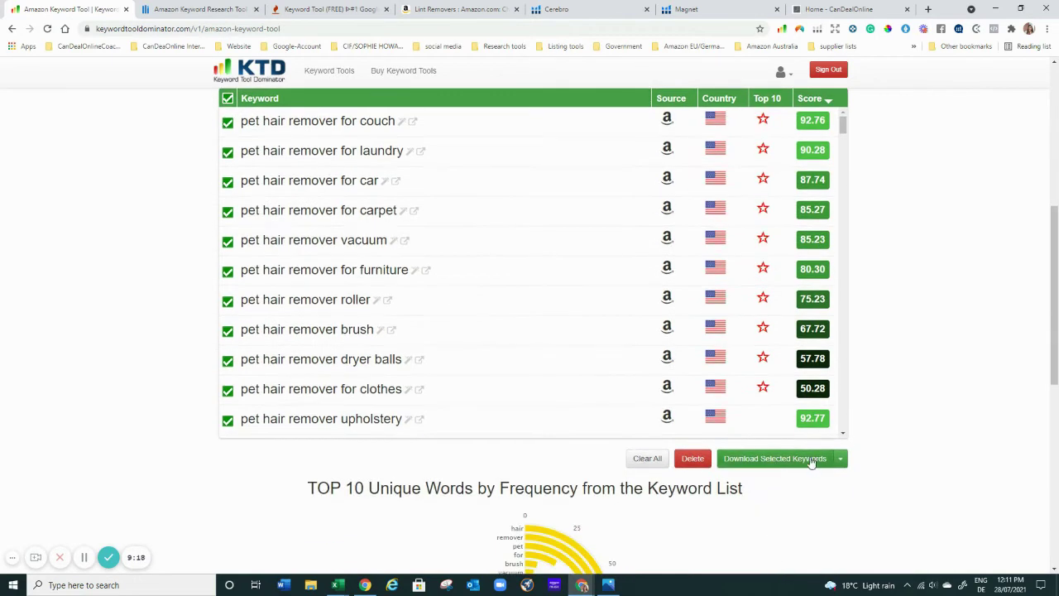
click(843, 458)
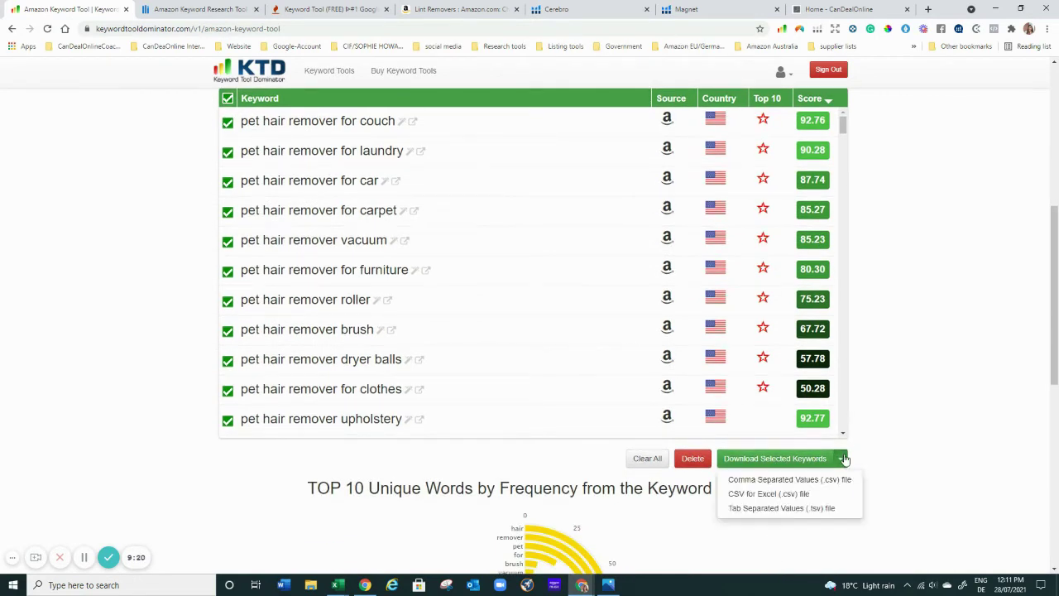
click(747, 494)
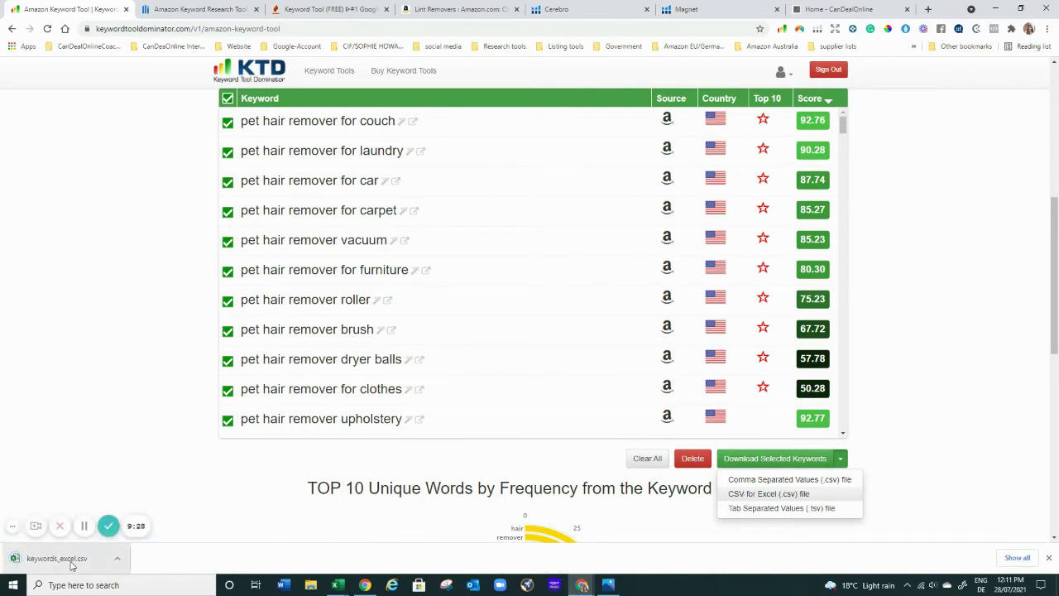
click(71, 565)
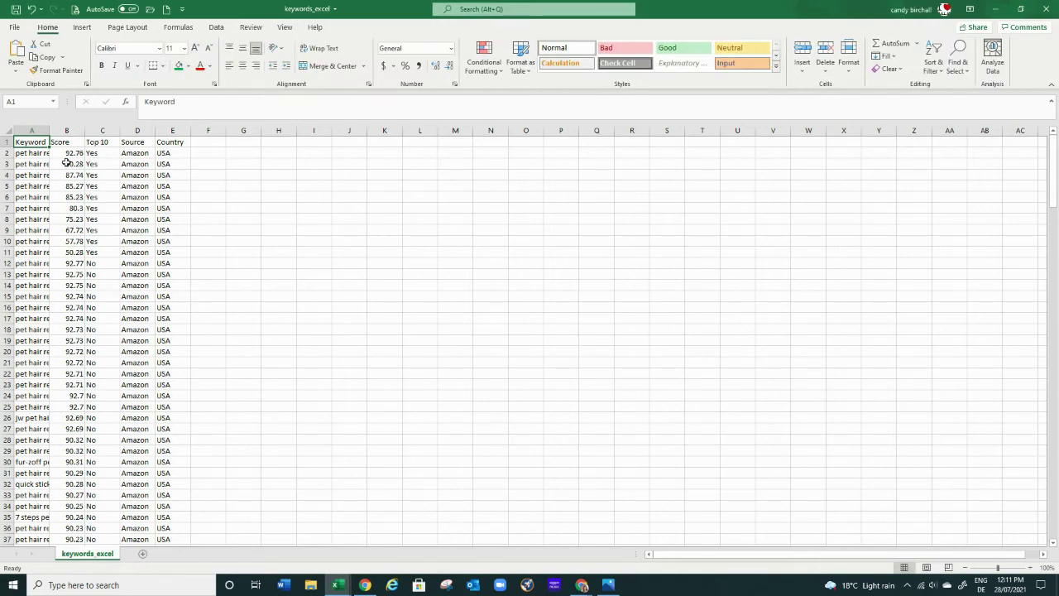
Widen column A of keywords_excel to fit the keywords and copy the whole column
click(63, 417)
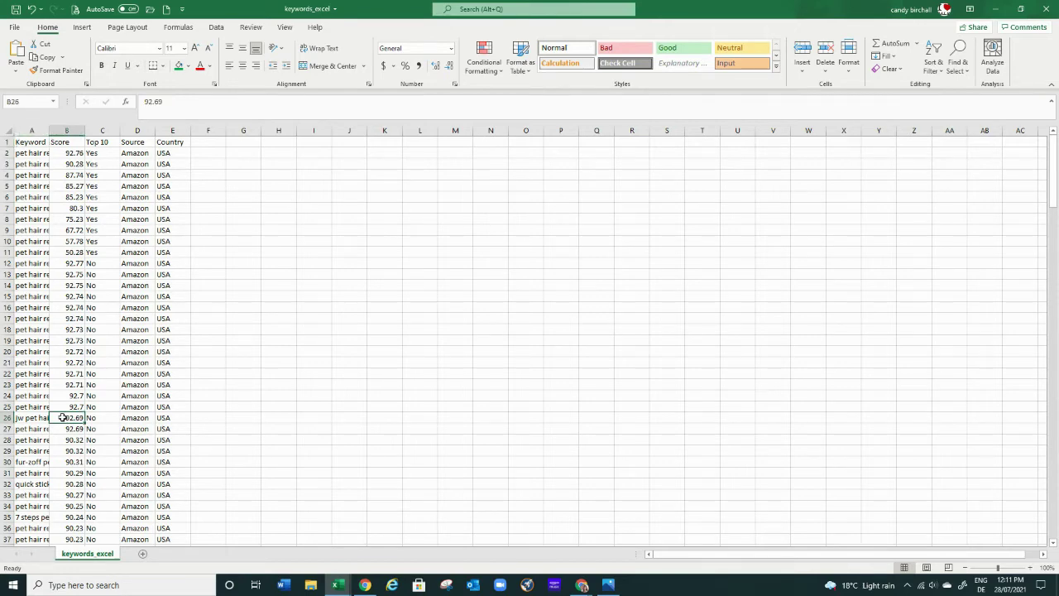
drag(50, 130, 50, 570)
double_click(49, 130)
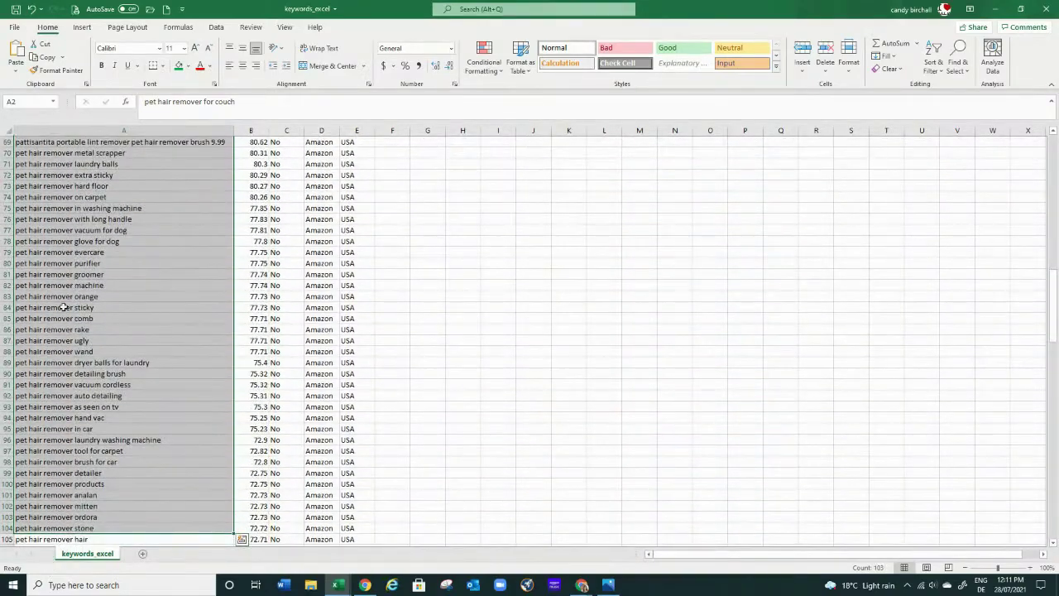
ctrl+scroll(115, 215, down, 2)
click(85, 134)
key(ctrl+shift+Down)
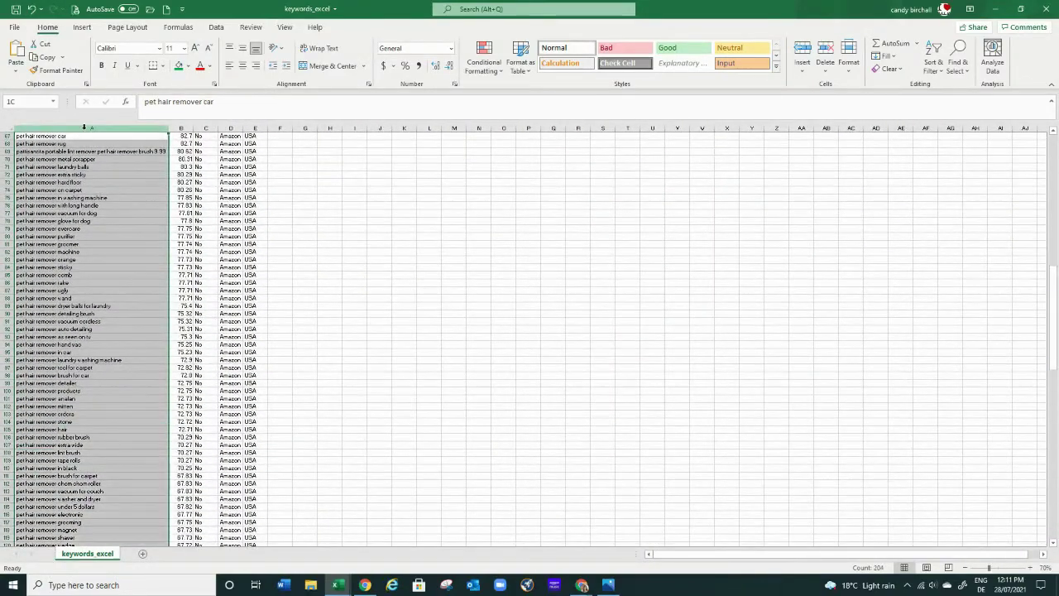
key(ctrl+c)
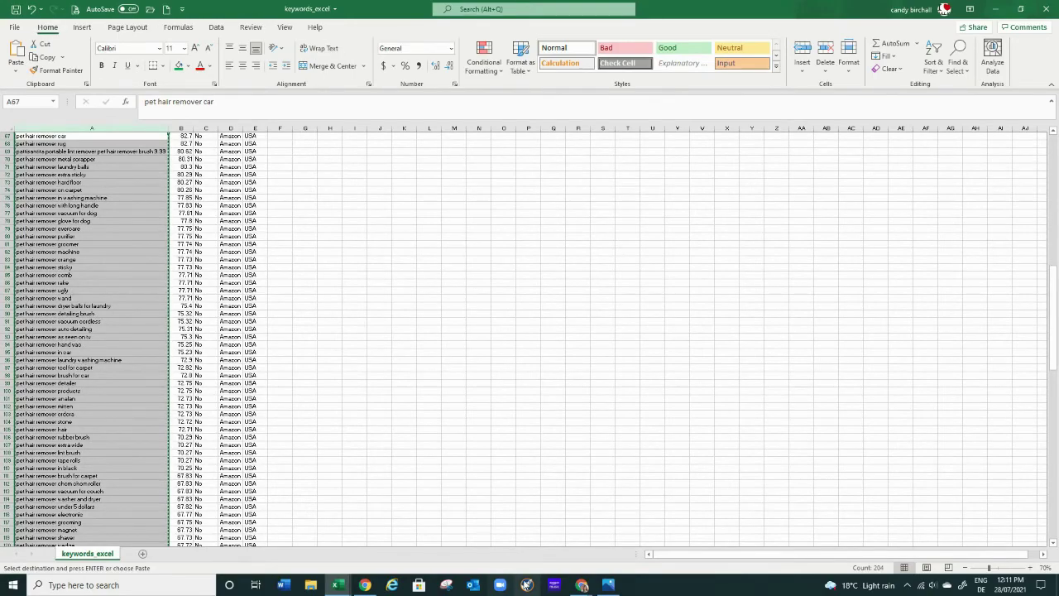
Switch to Helium 10 in Chrome and export the Cerebro keyword results for ASIN B00BAGTNAQ as an Excel file
mouse_move(571, 589)
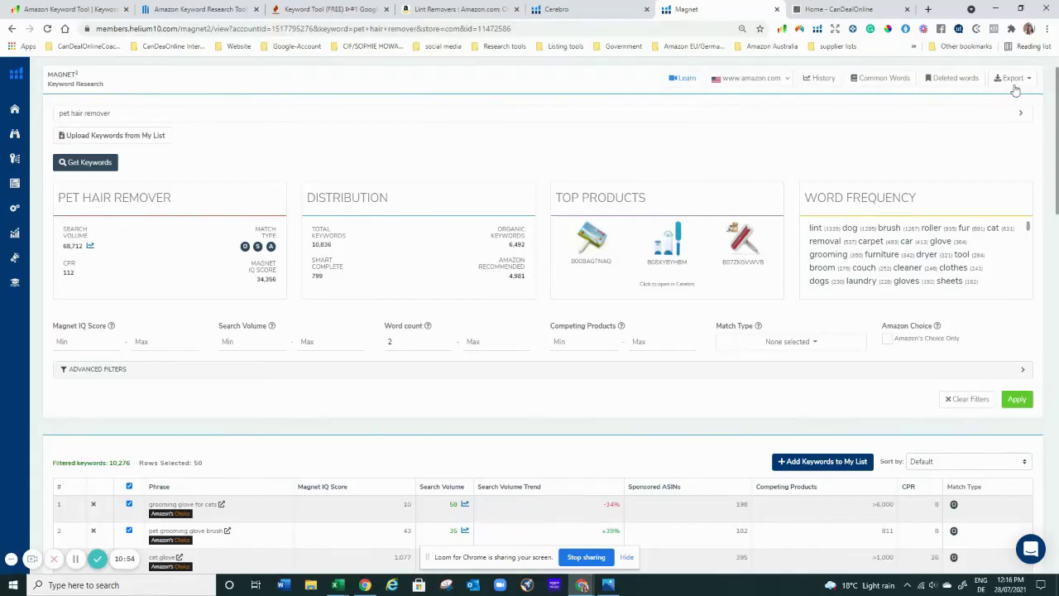
click(1015, 79)
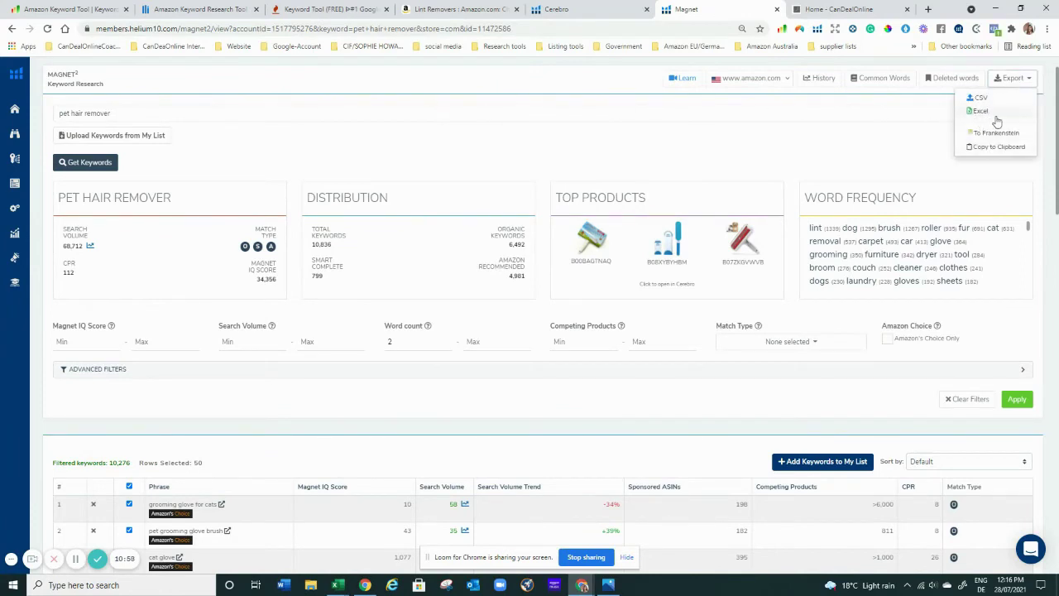
click(547, 15)
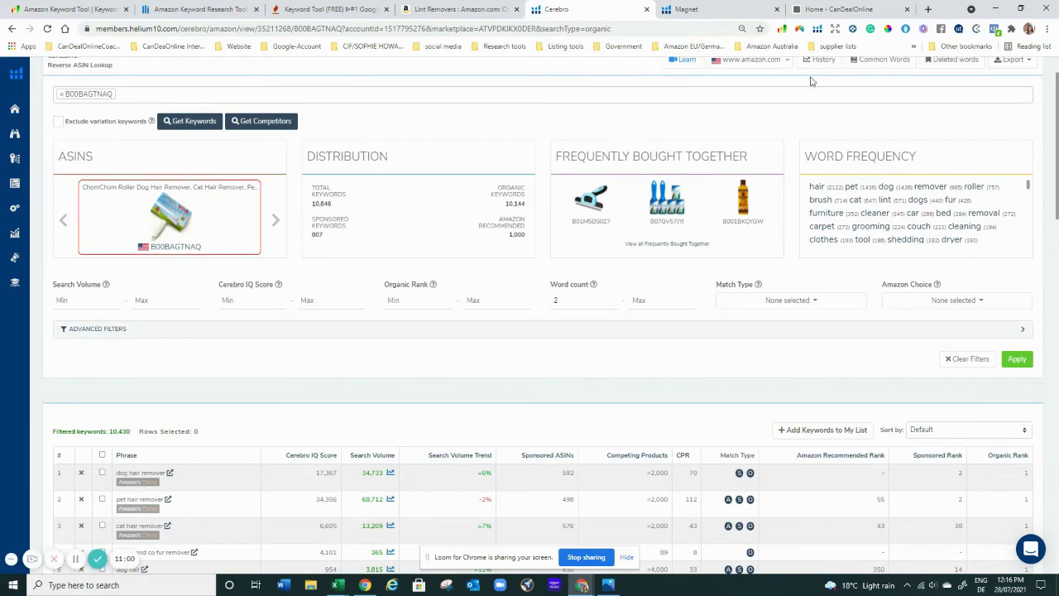
click(1025, 59)
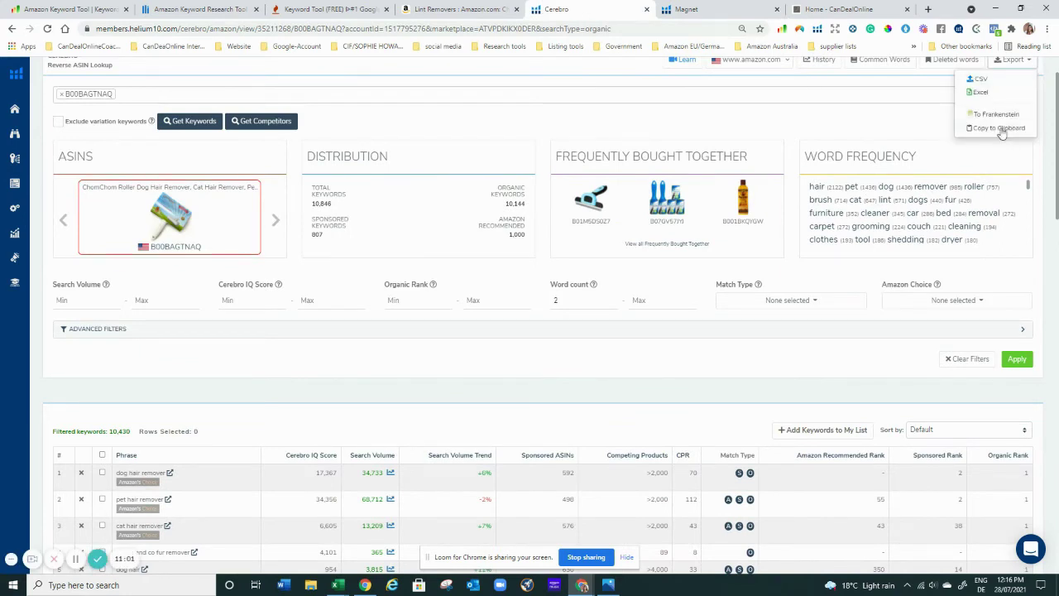
click(980, 92)
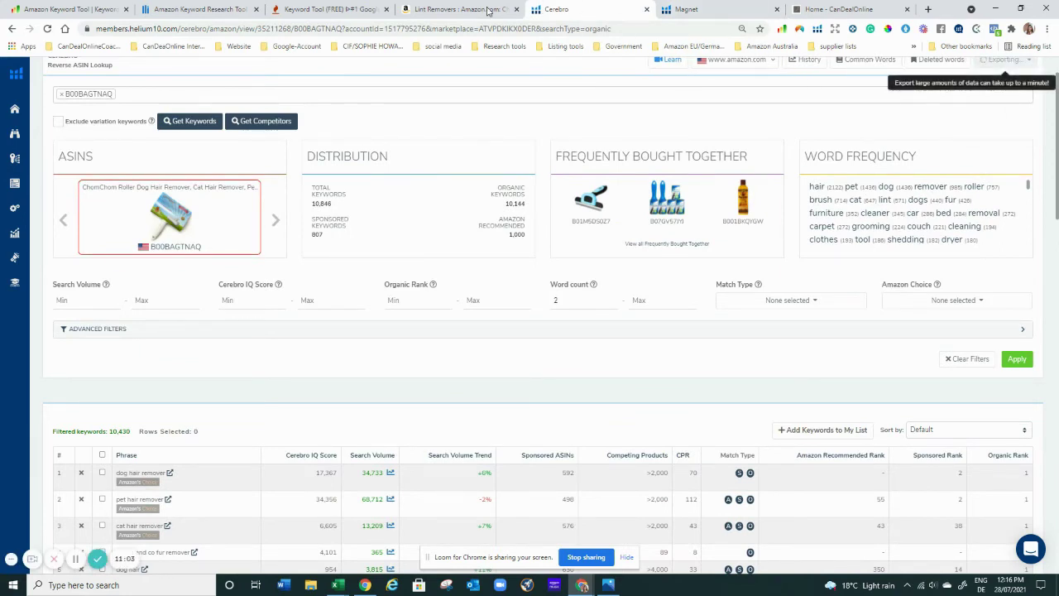
Revisit Keyword Tool Dominator's keyword list, return to the keywords_excel workbook in Excel and select the first keyword in A2
click(50, 10)
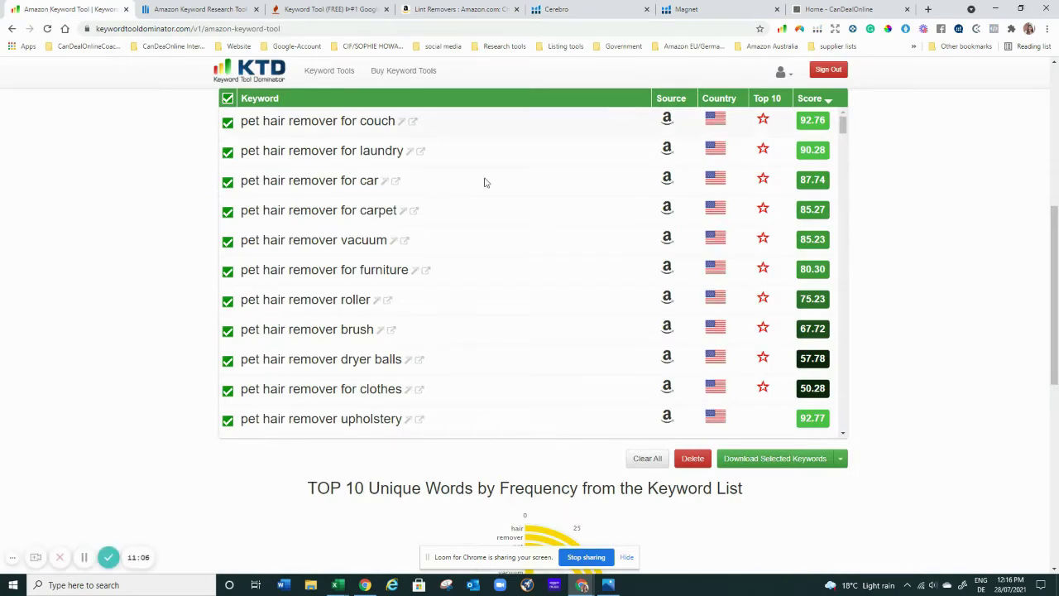
click(765, 458)
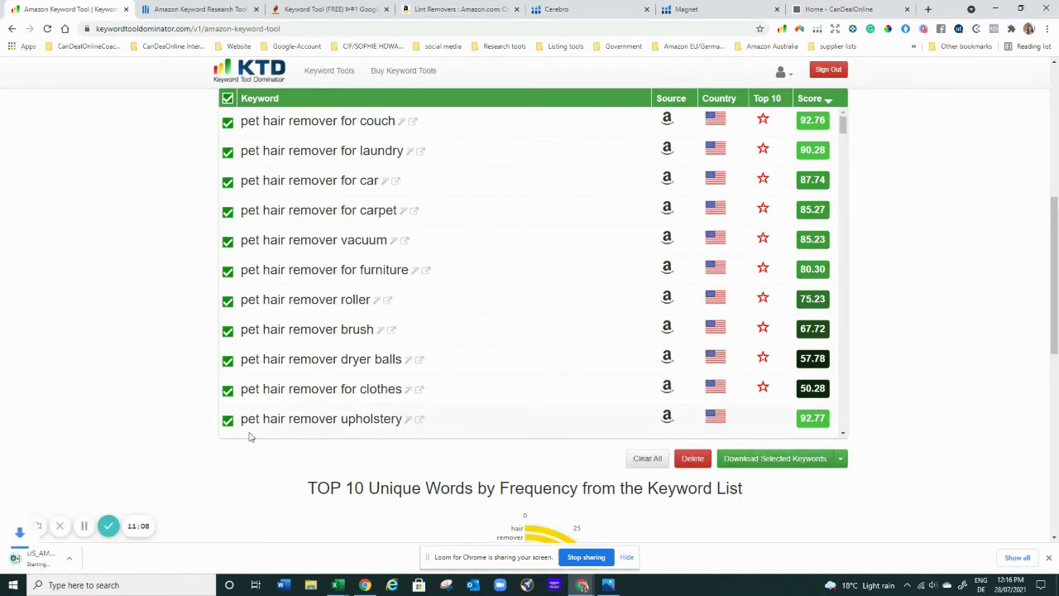
mouse_move(338, 584)
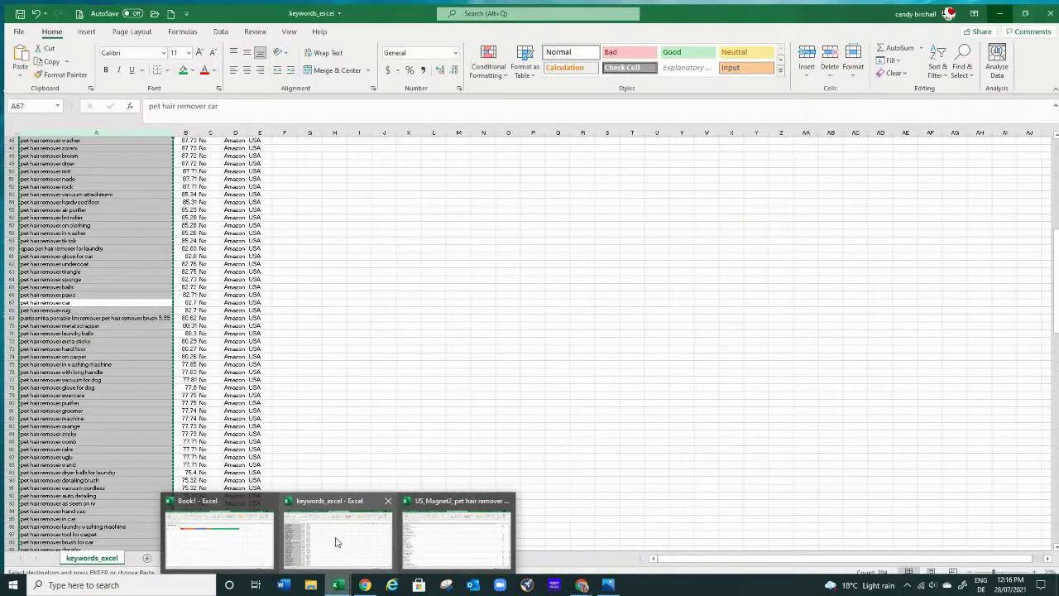
click(335, 541)
scroll(99, 331, up, 7)
scroll(113, 355, up, 8)
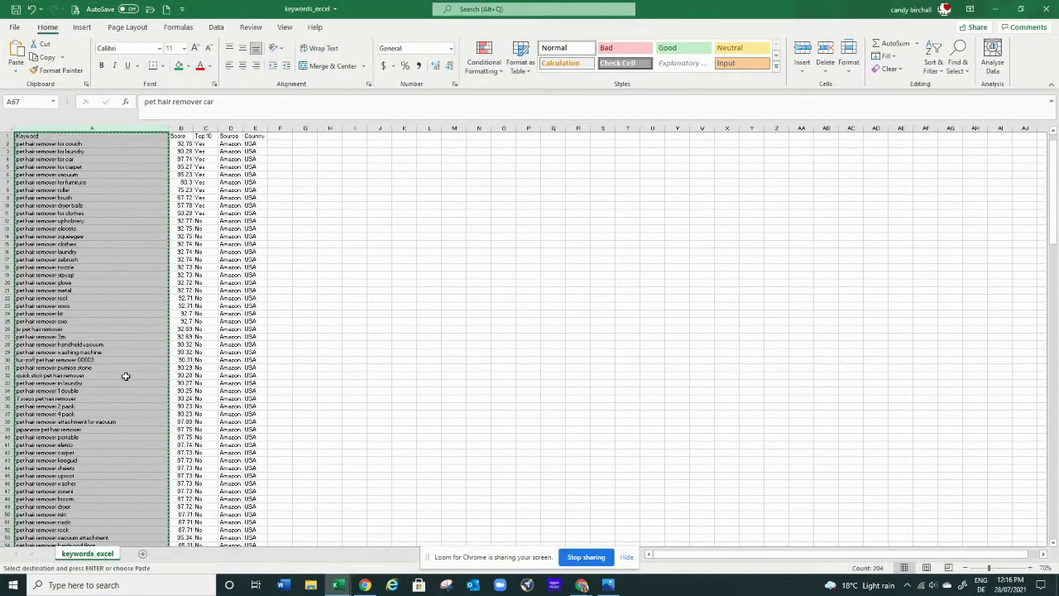
click(59, 150)
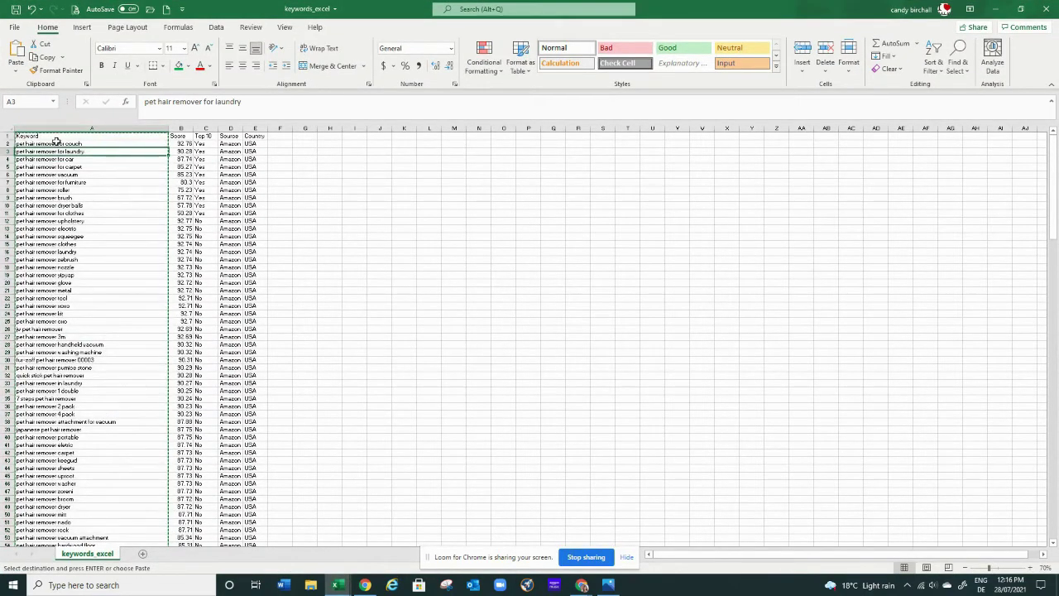
click(52, 143)
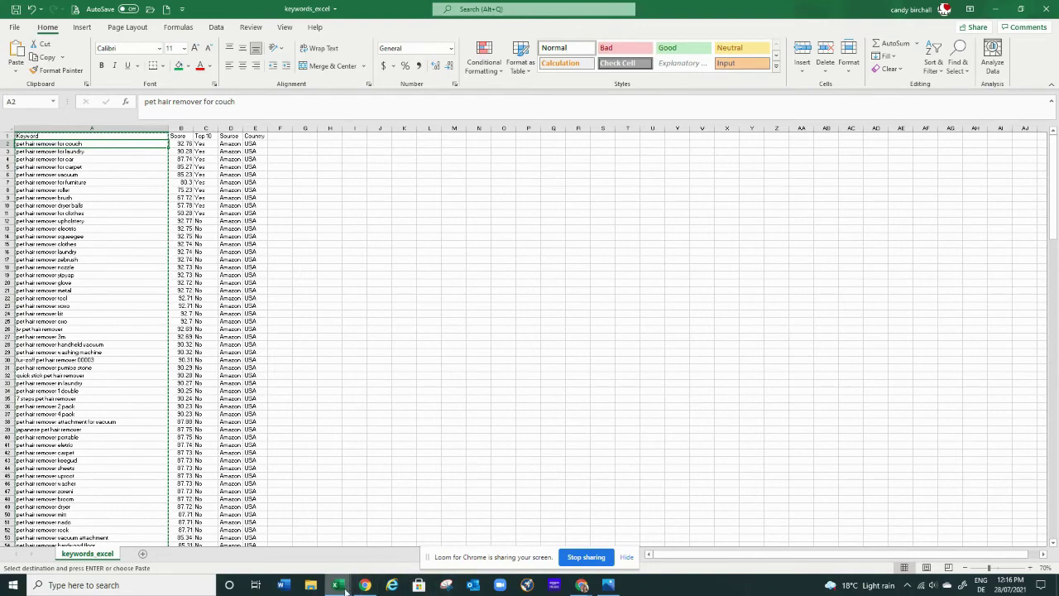
Look over the phrases in column A of the US_Magnet2_pet hair remover workbook, including A2:A37, and return to keywords_excel
mouse_move(337, 585)
click(447, 536)
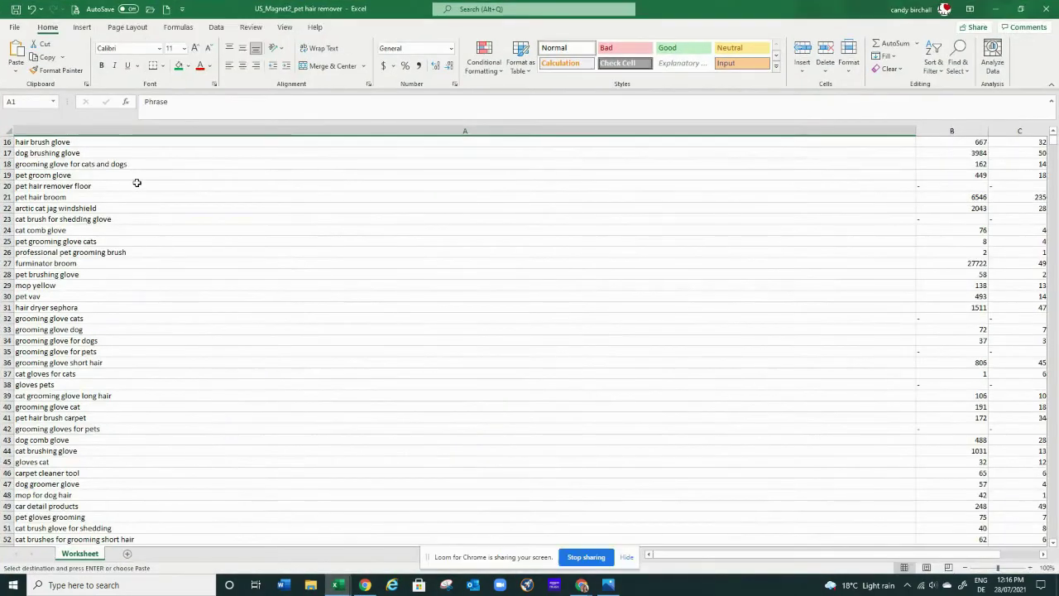
scroll(135, 179, up, 5)
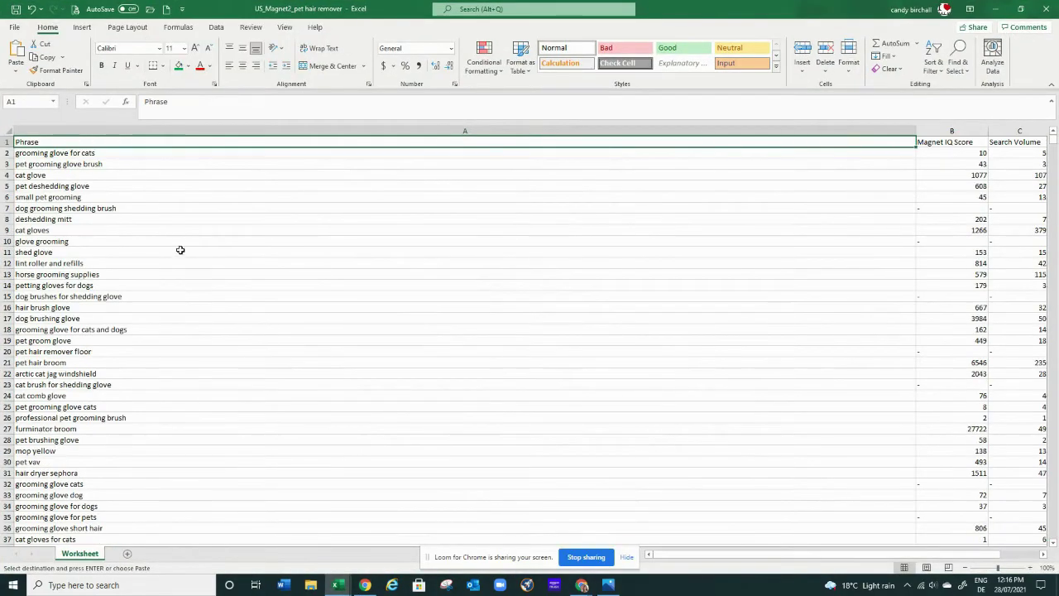
click(33, 154)
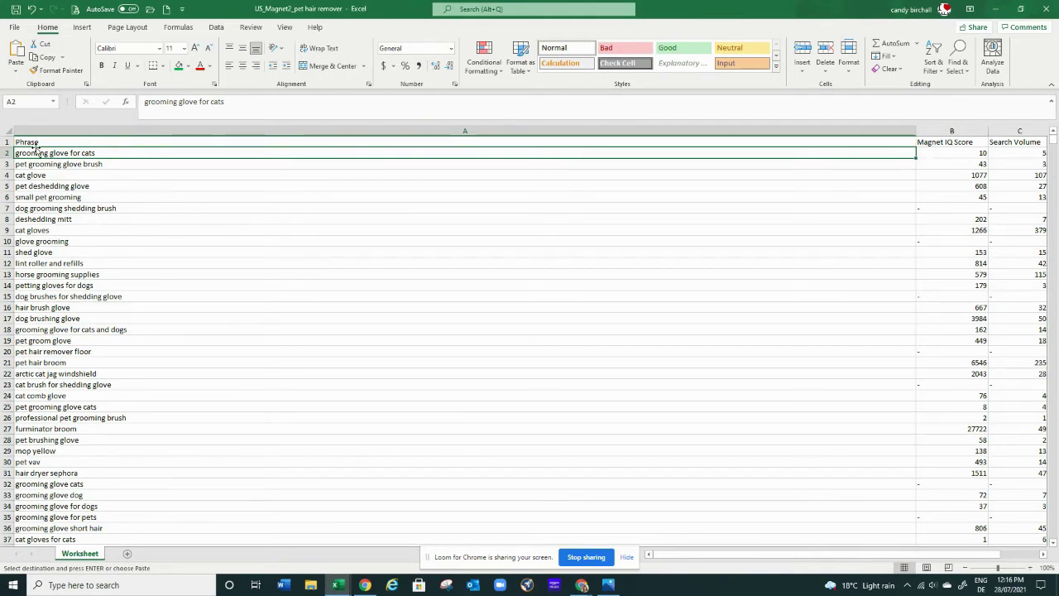
click(153, 184)
click(146, 152)
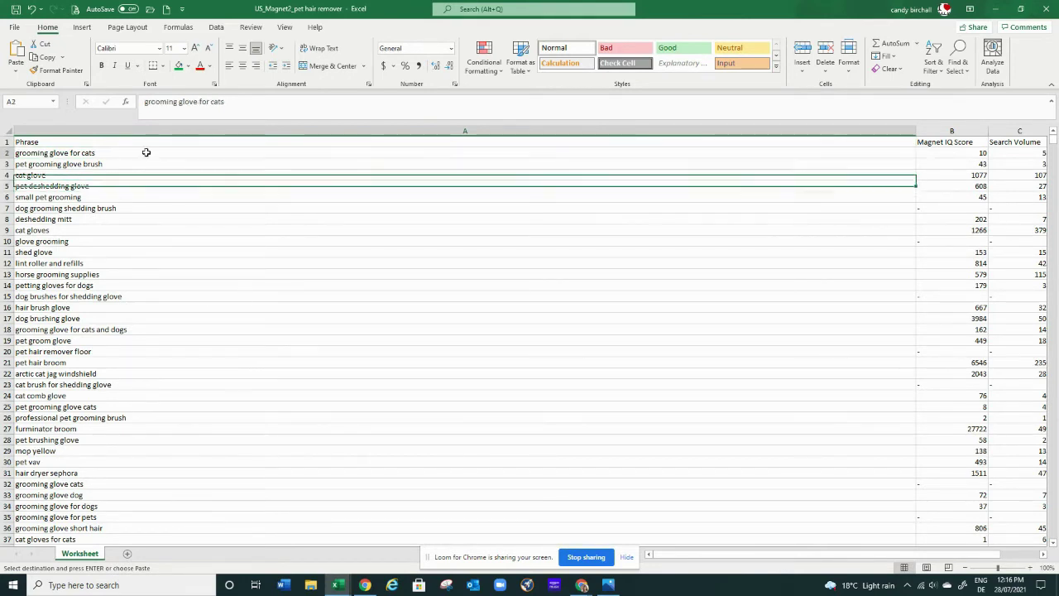
drag(145, 152, 139, 540)
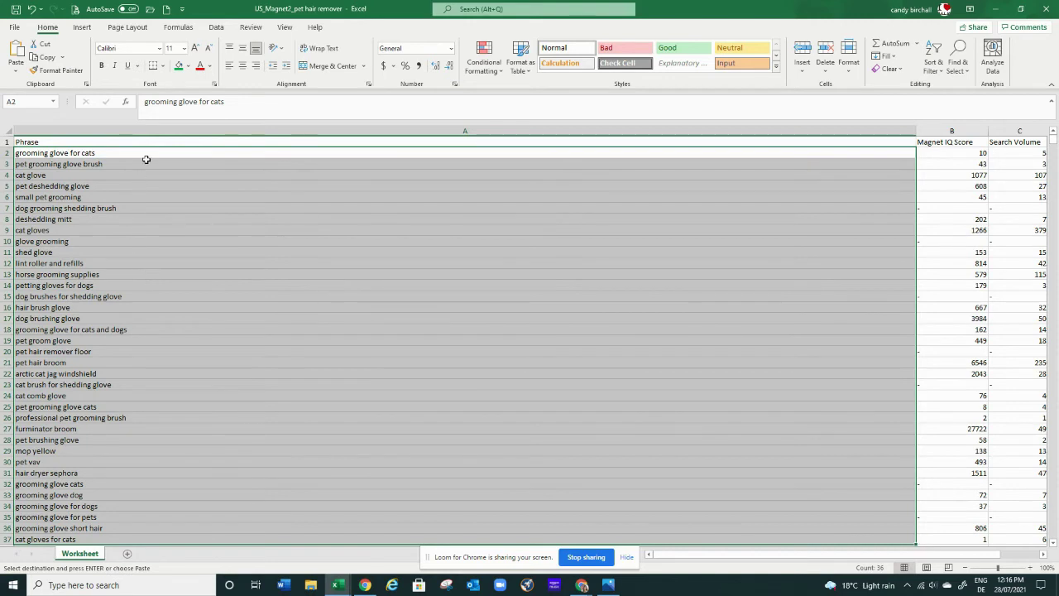
drag(211, 218, 211, 263)
click(211, 234)
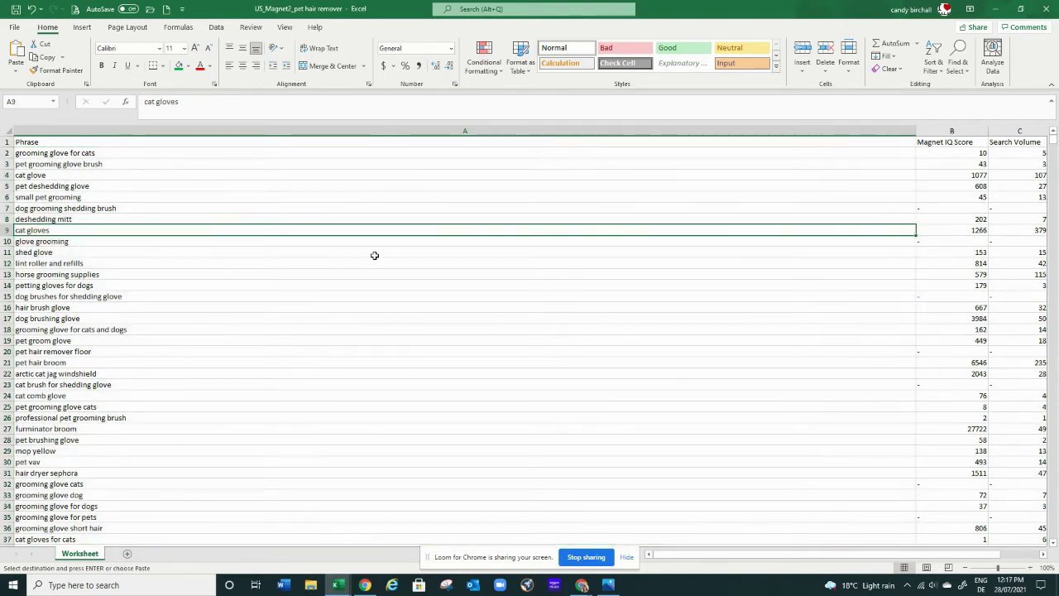
click(336, 583)
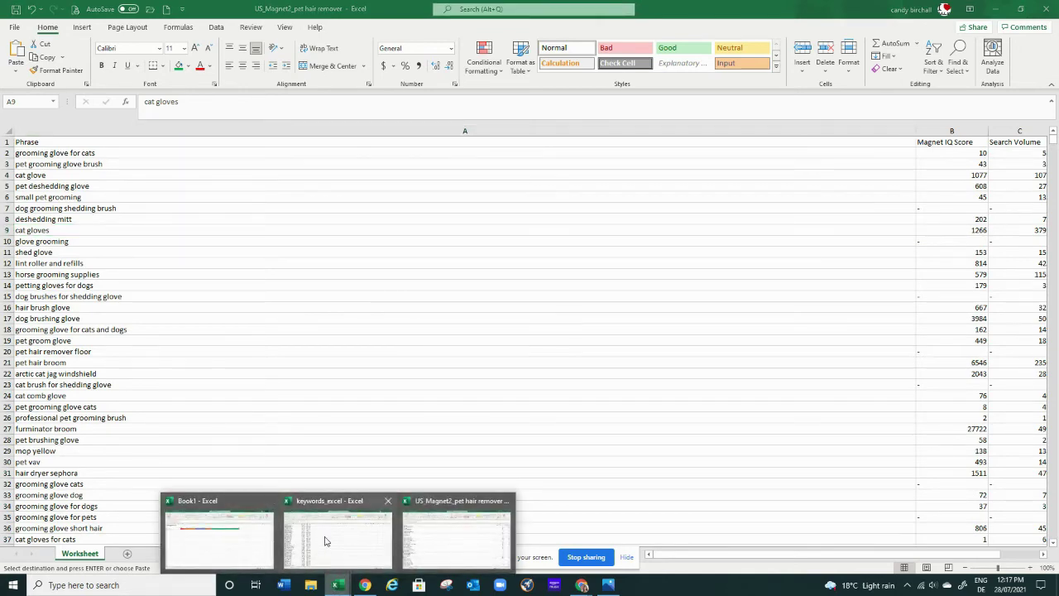
click(329, 540)
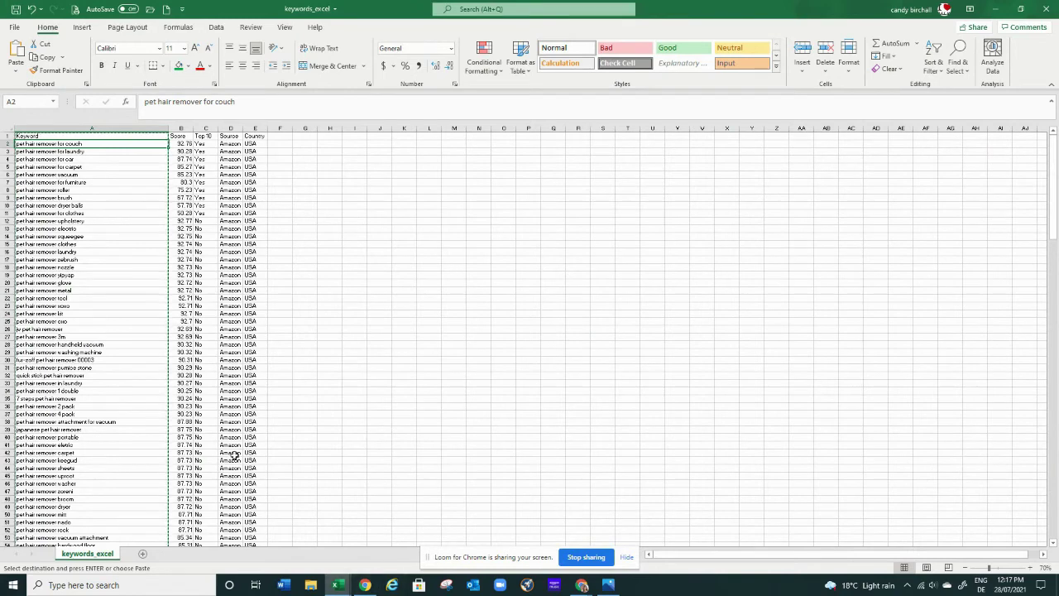
Switch to Chrome and search Sellics Sonar for ASIN B00BAGTNAQ, taken from the ChomChom Roller's Amazon product page
mouse_move(582, 584)
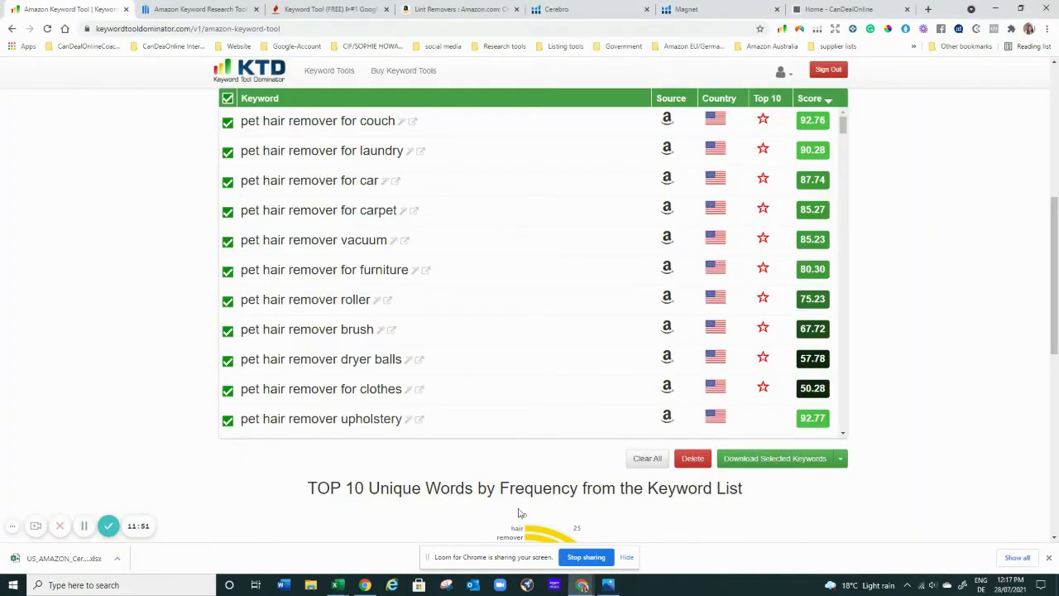
click(538, 554)
click(222, 10)
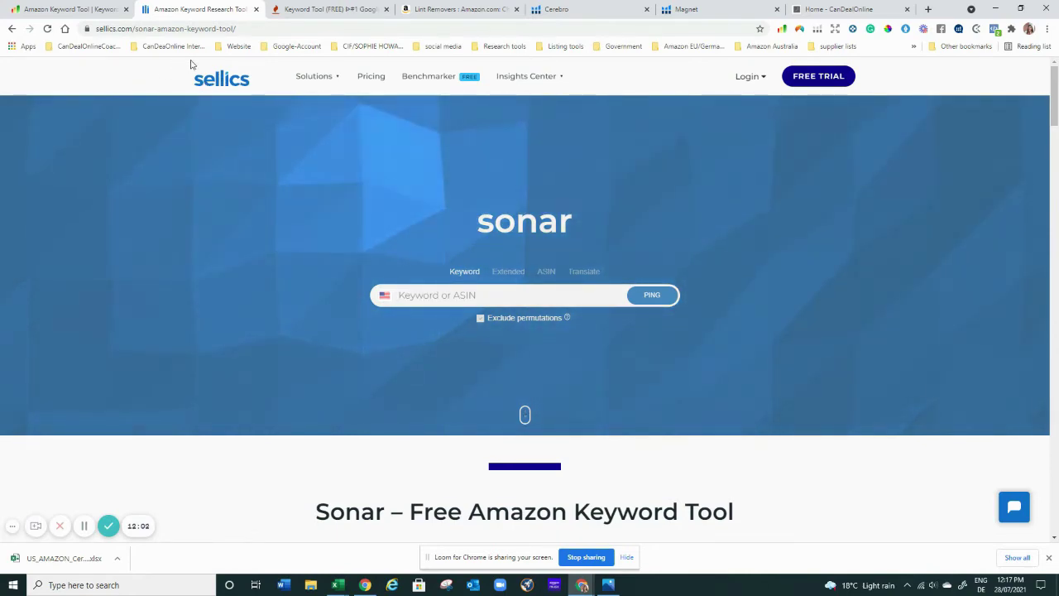
click(432, 10)
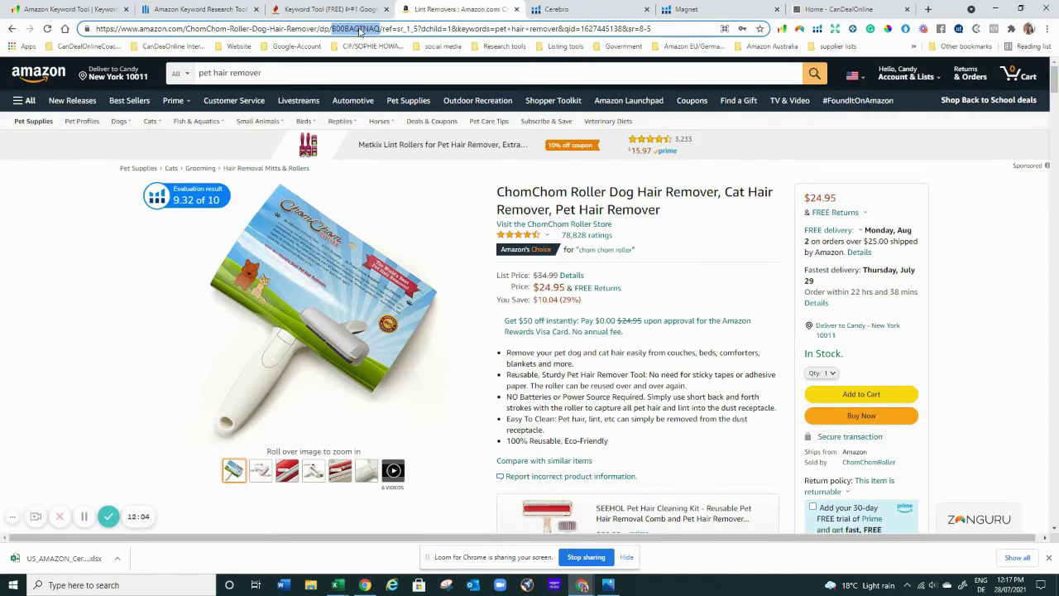
click(199, 9)
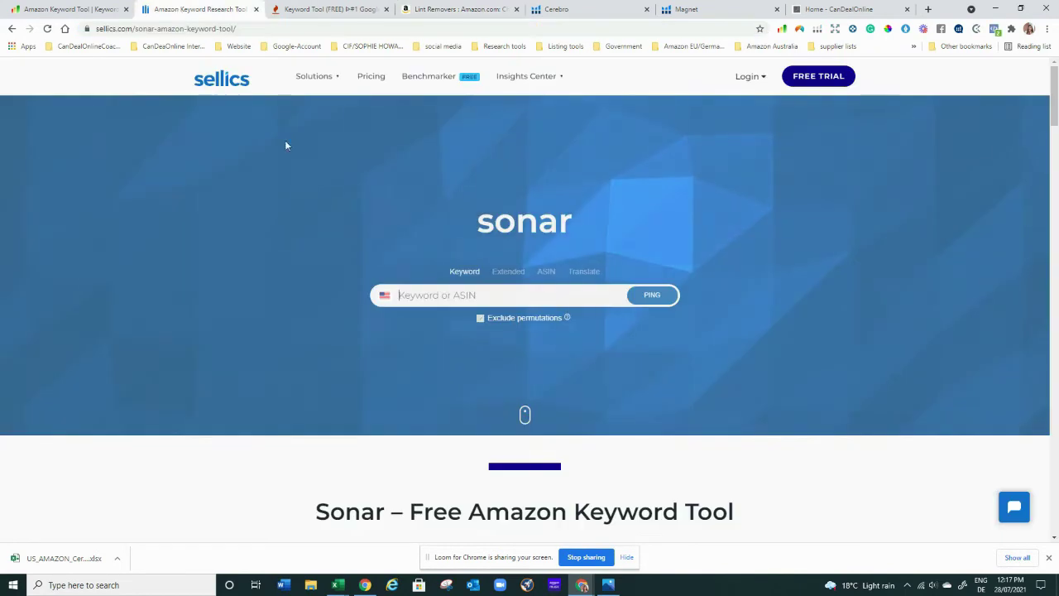
click(425, 296)
text(B00BAGTNAQ)
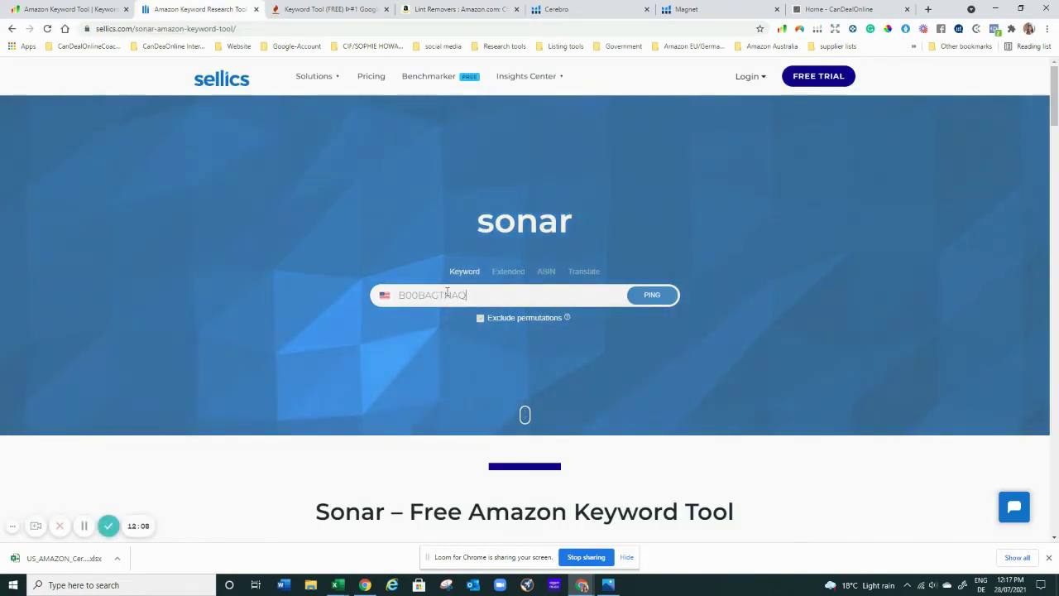
click(650, 295)
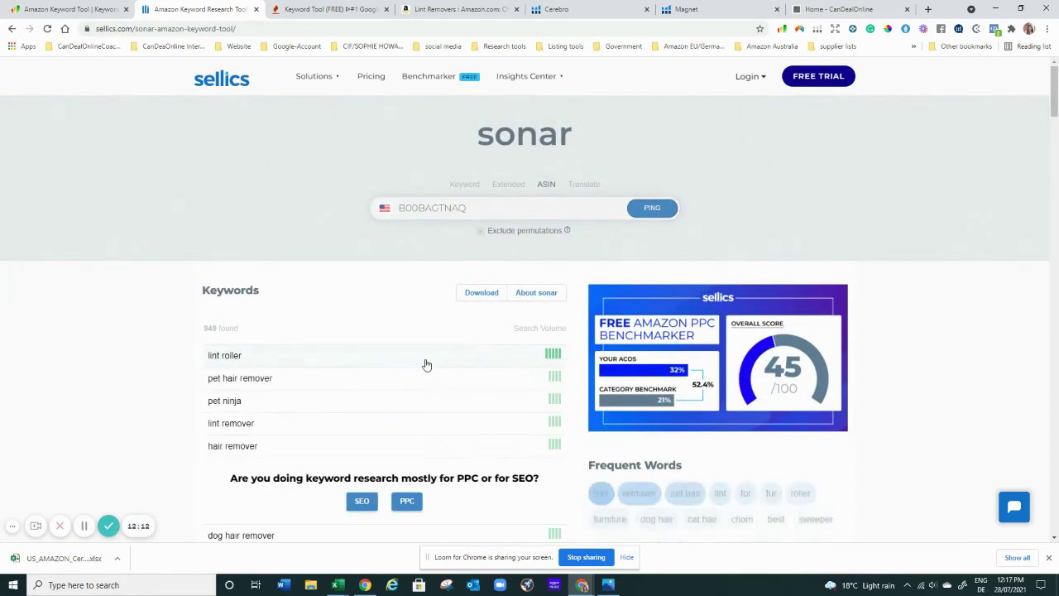
Examine Sonar's keyword list with search volumes, the frequent words and the relevant products for the ASIN
scroll(465, 384, down, 2)
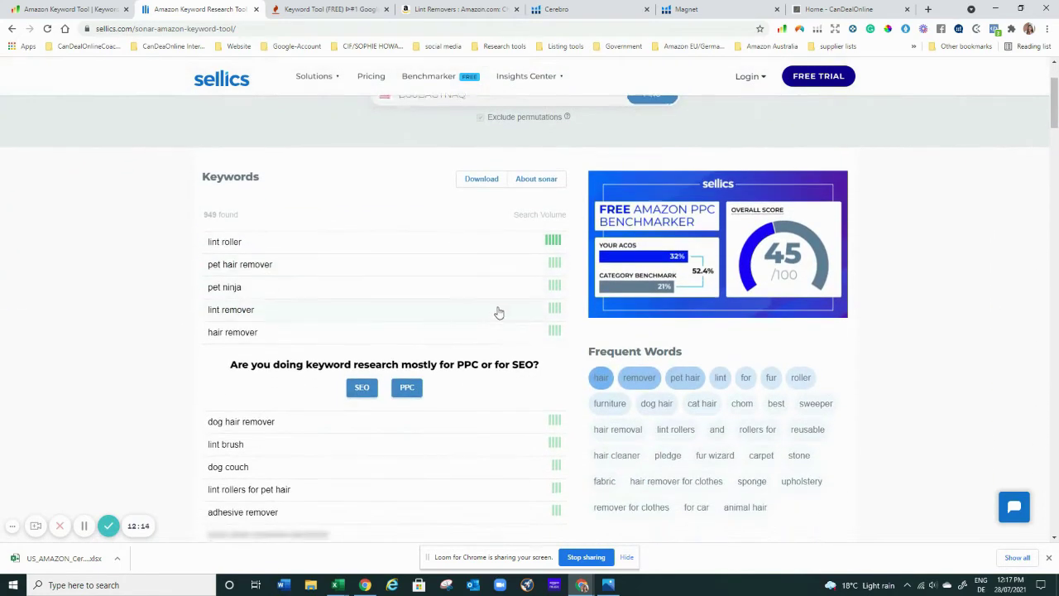
scroll(497, 310, down, 2)
scroll(500, 322, down, 2)
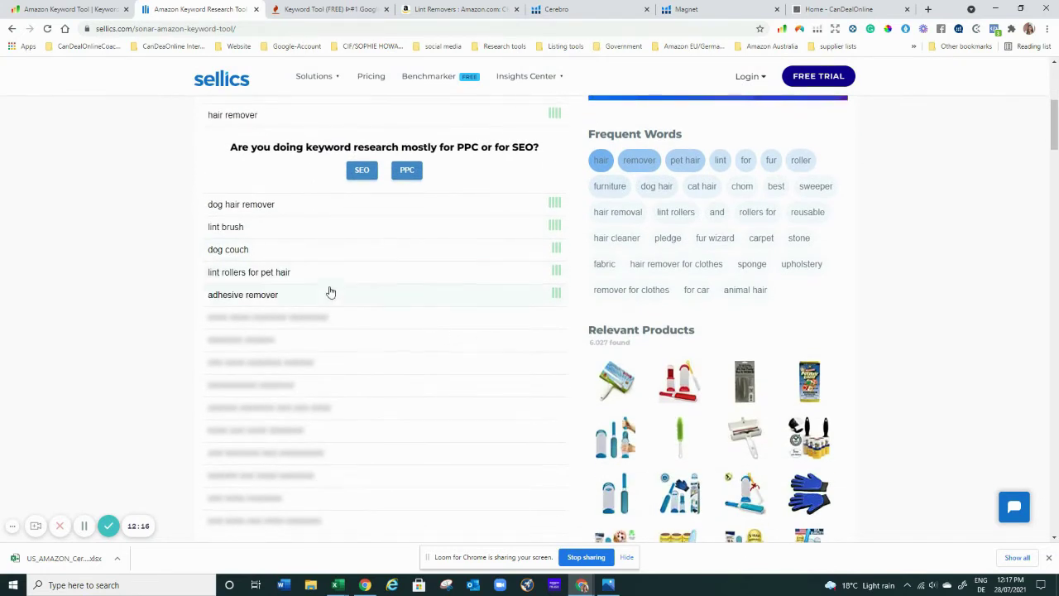
scroll(323, 302, up, 1)
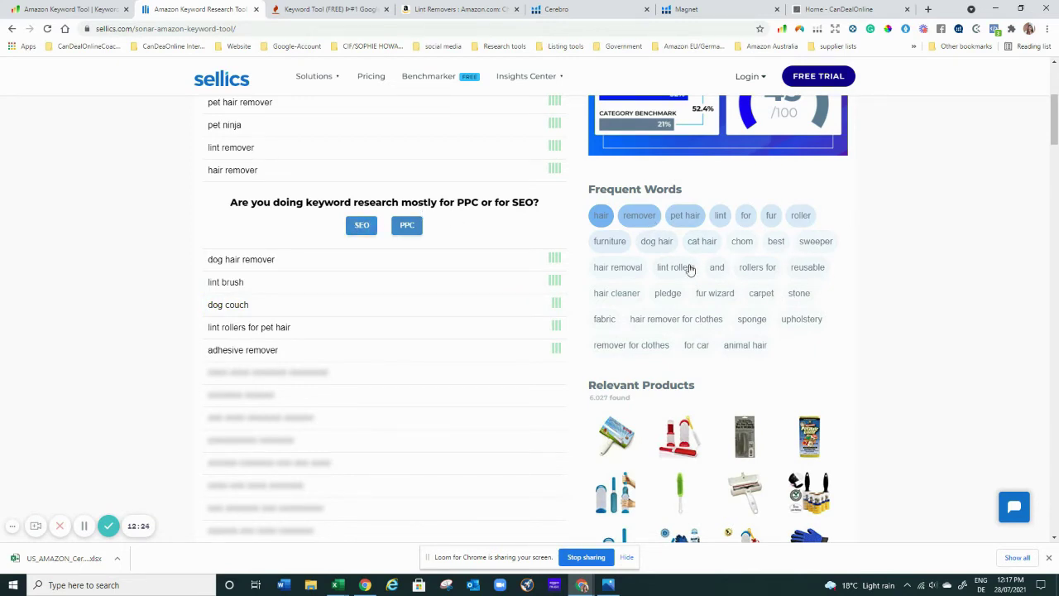
scroll(377, 230, up, 1)
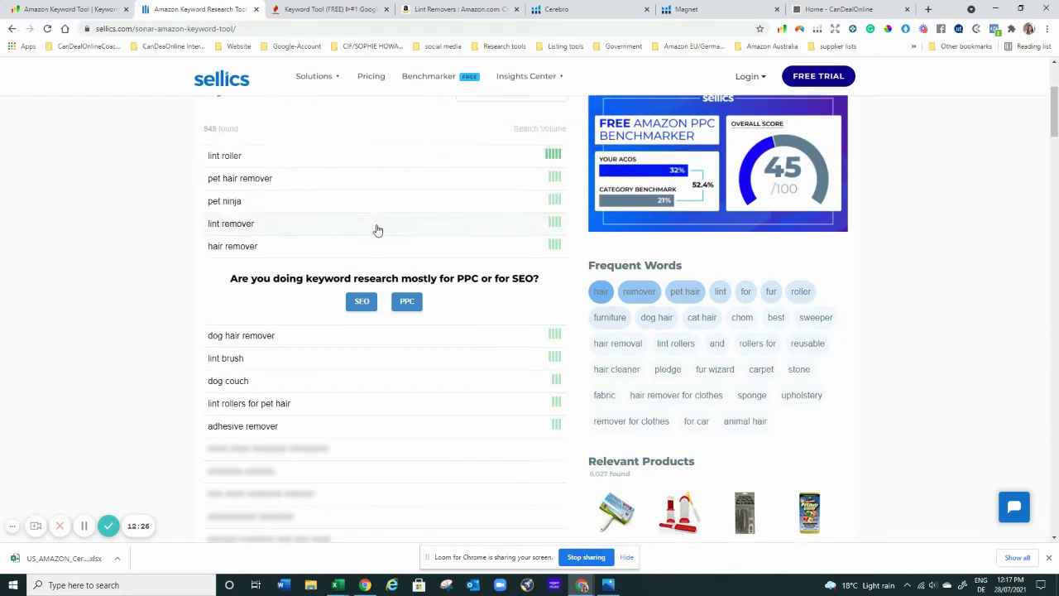
scroll(377, 230, up, 1)
mouse_move(526, 76)
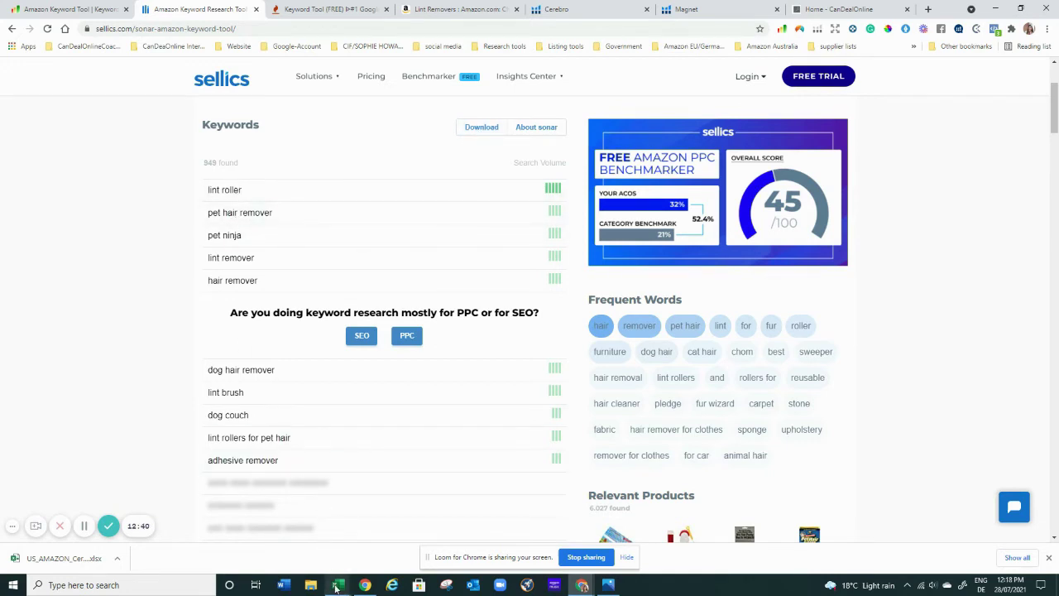
mouse_move(337, 586)
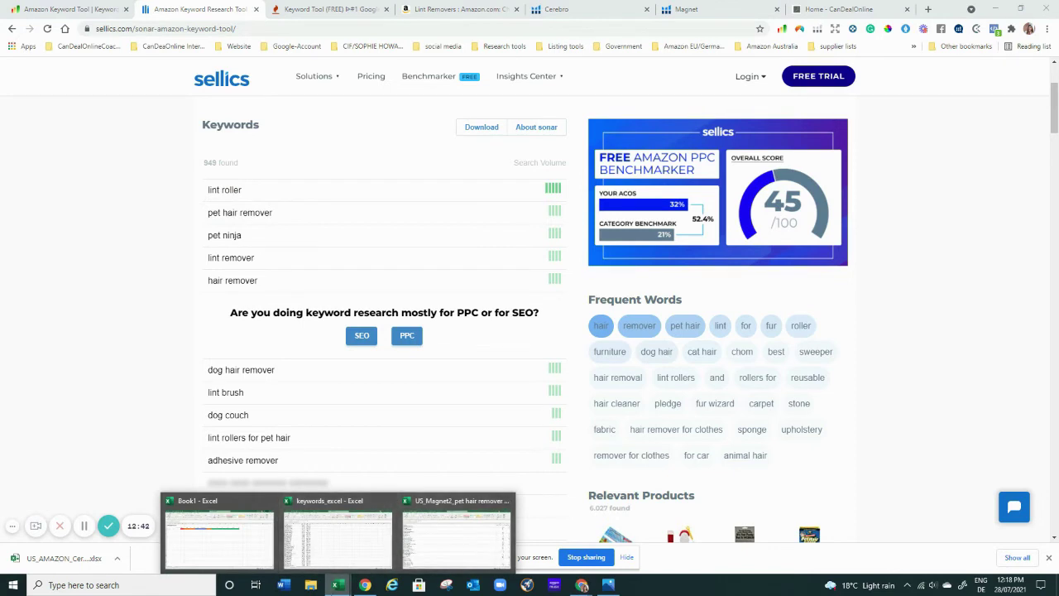
Search Keyword Tool's Amazon suggestions for "pet hair remover" with Australia / English and look through the resulting keyword list
click(347, 9)
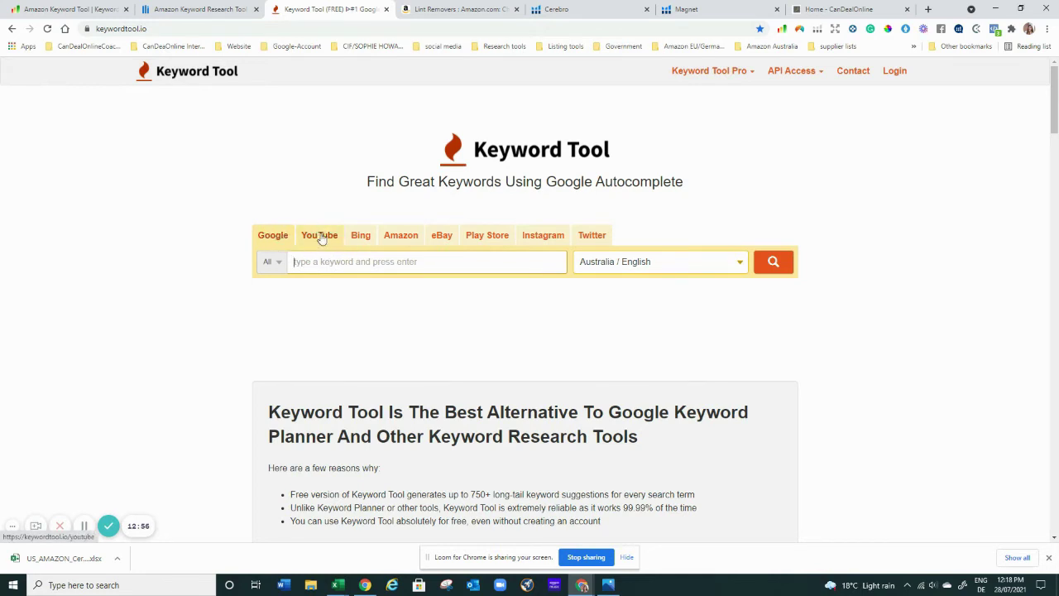
click(403, 237)
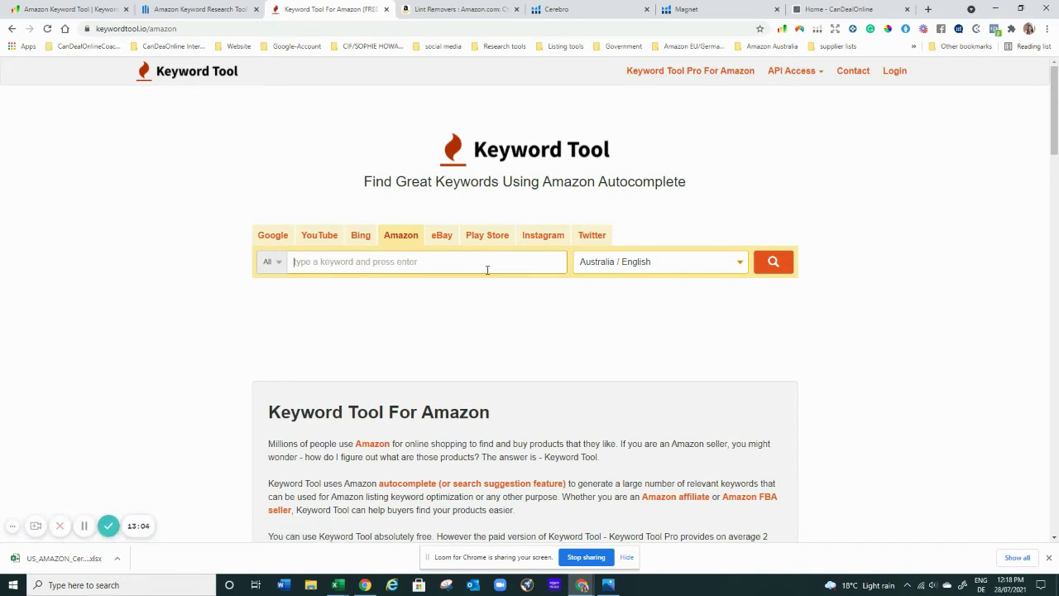
text(pet hair remover)
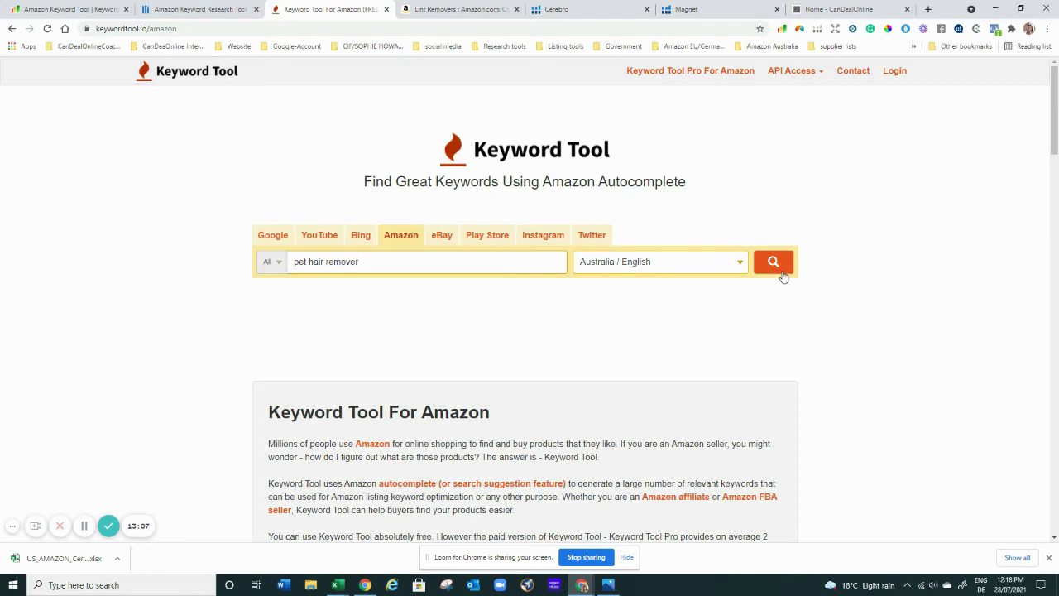
click(775, 263)
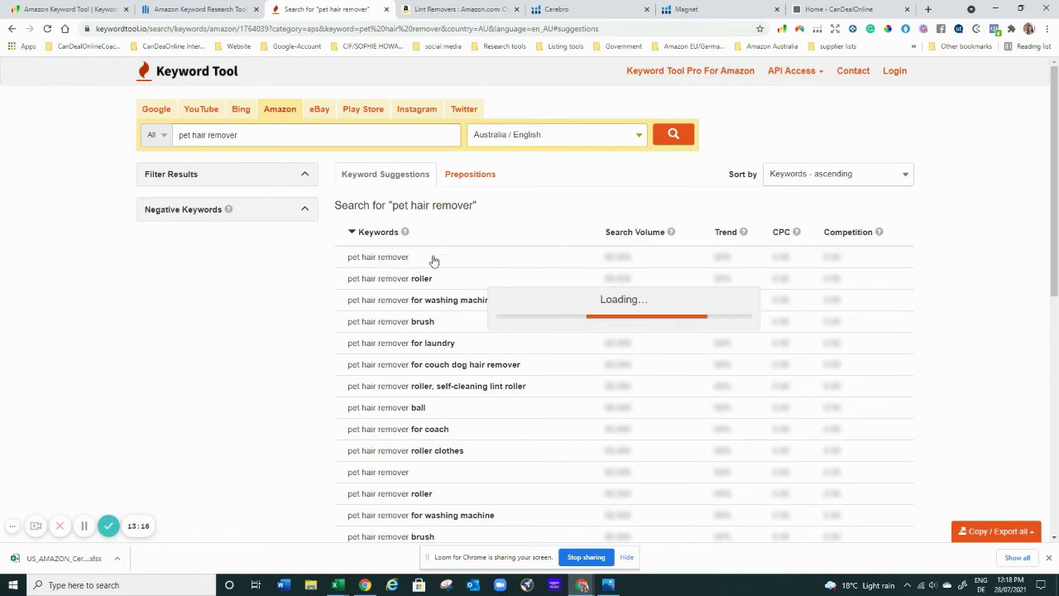
scroll(438, 451, down, 3)
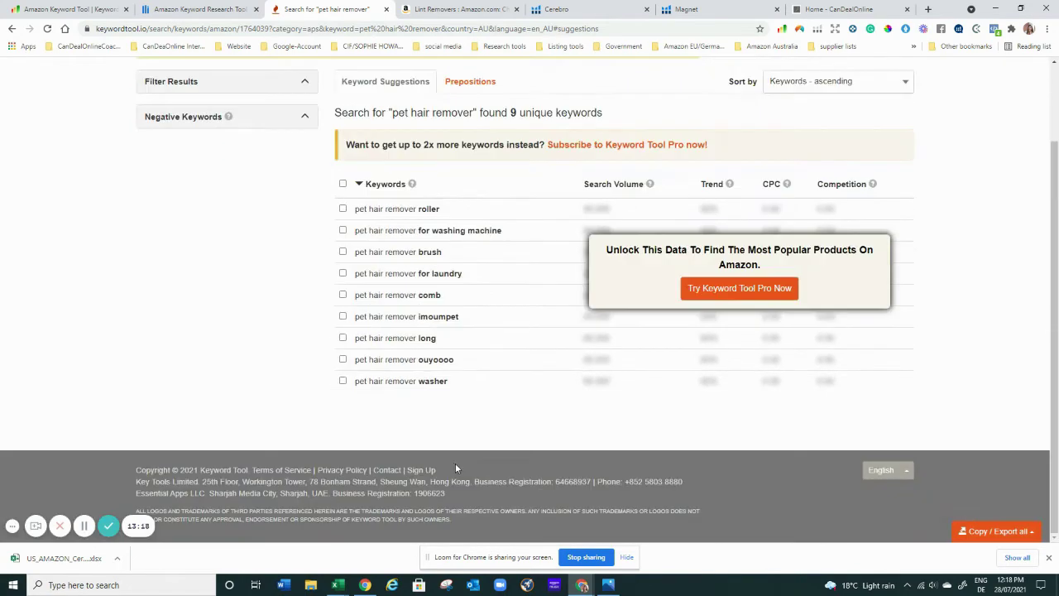
scroll(447, 397, up, 2)
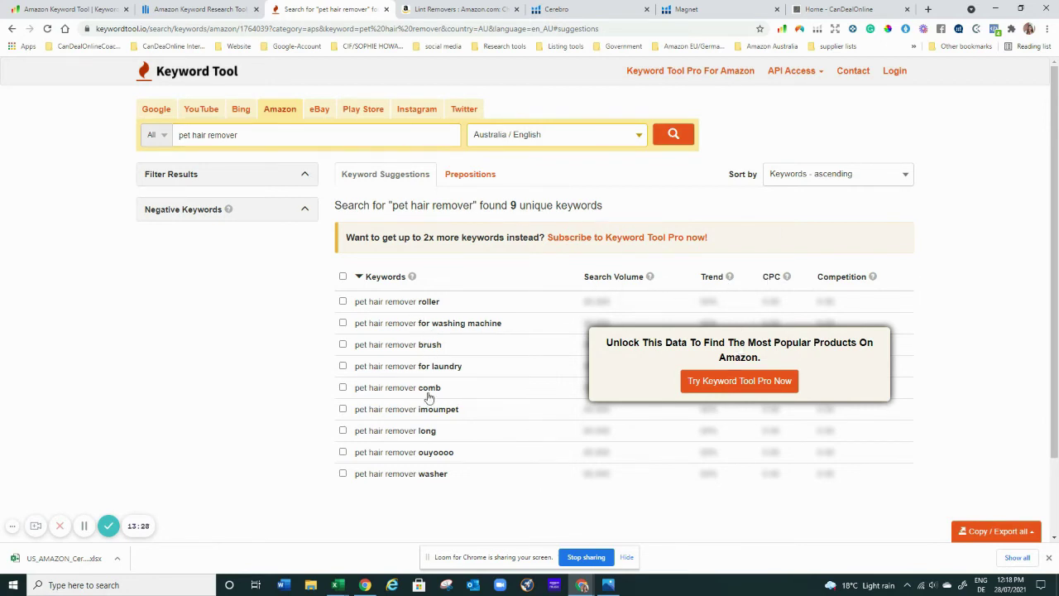
scroll(429, 399, down, 1)
Revisit the Cerebro keyword results for B00BAGTNAQ and the ChomChom Roller's Amazon product page
click(579, 10)
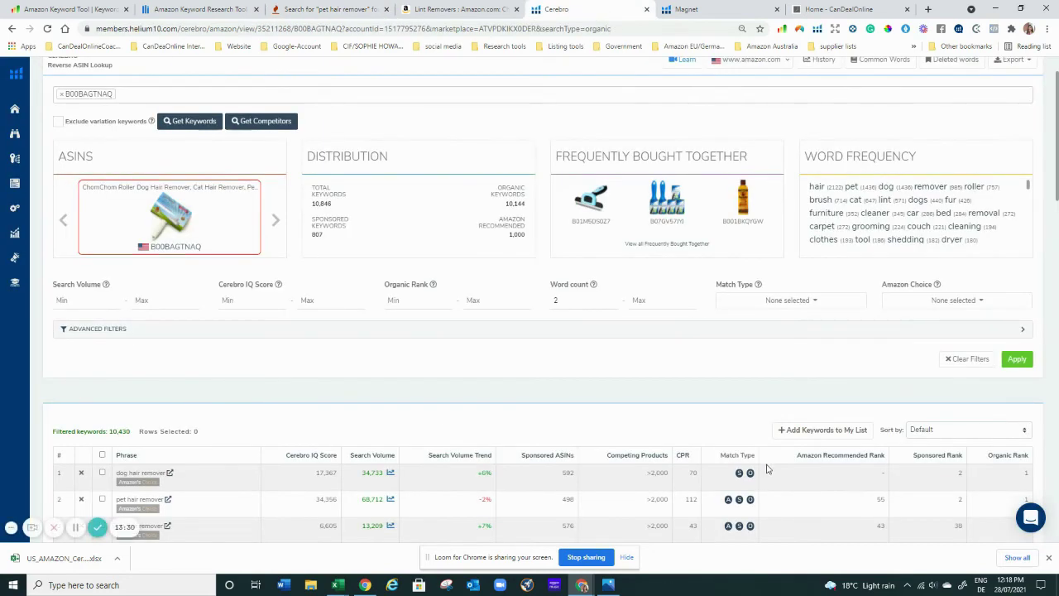
scroll(396, 463, down, 1)
scroll(395, 463, down, 1)
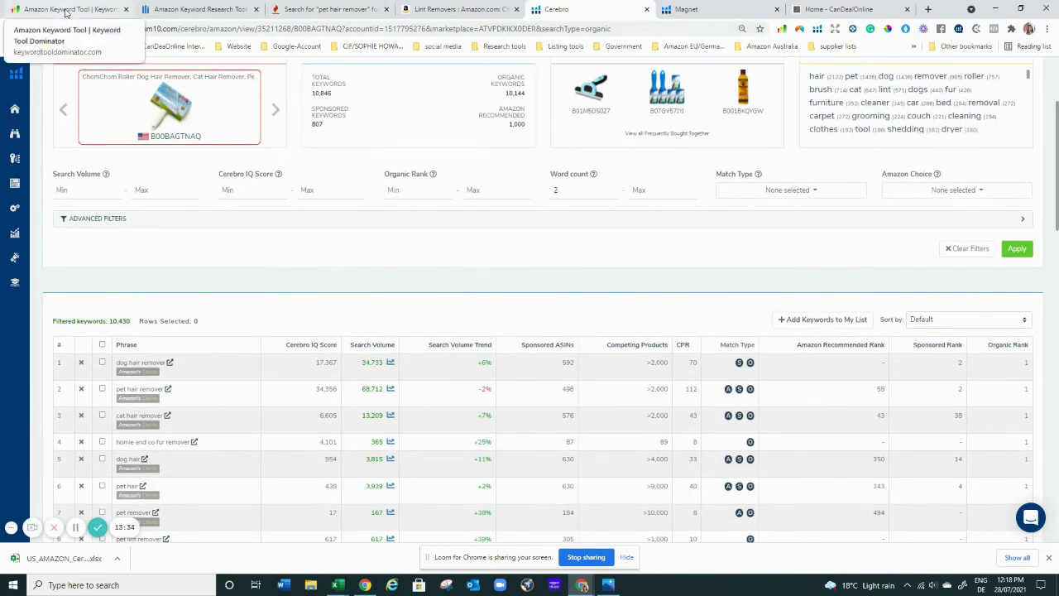
click(453, 10)
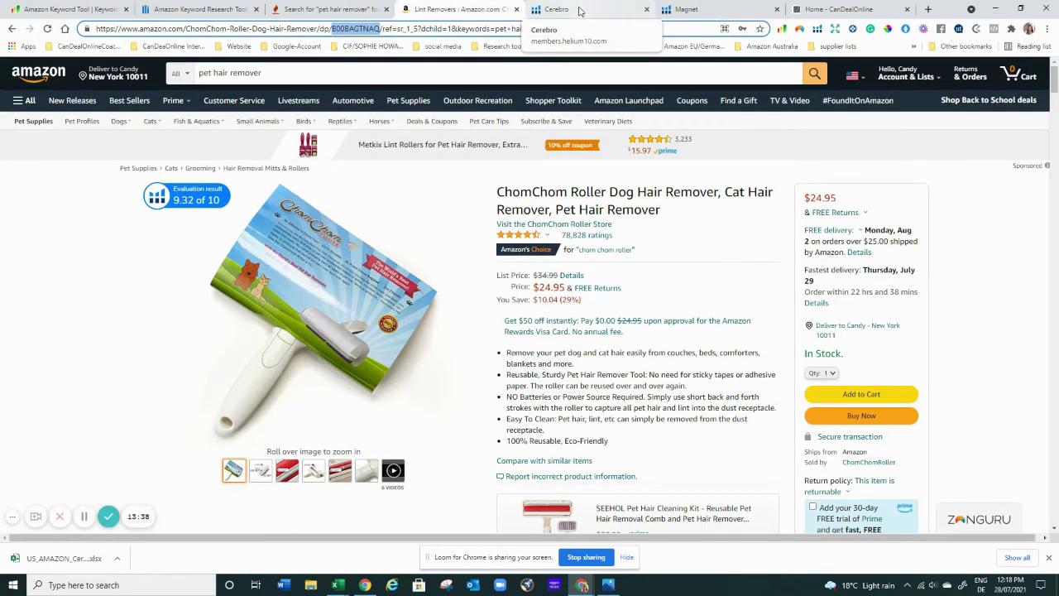
Switch to the keywords_excel workbook in Excel, go through the keywords in A3 and A4, and reselect A2
click(338, 585)
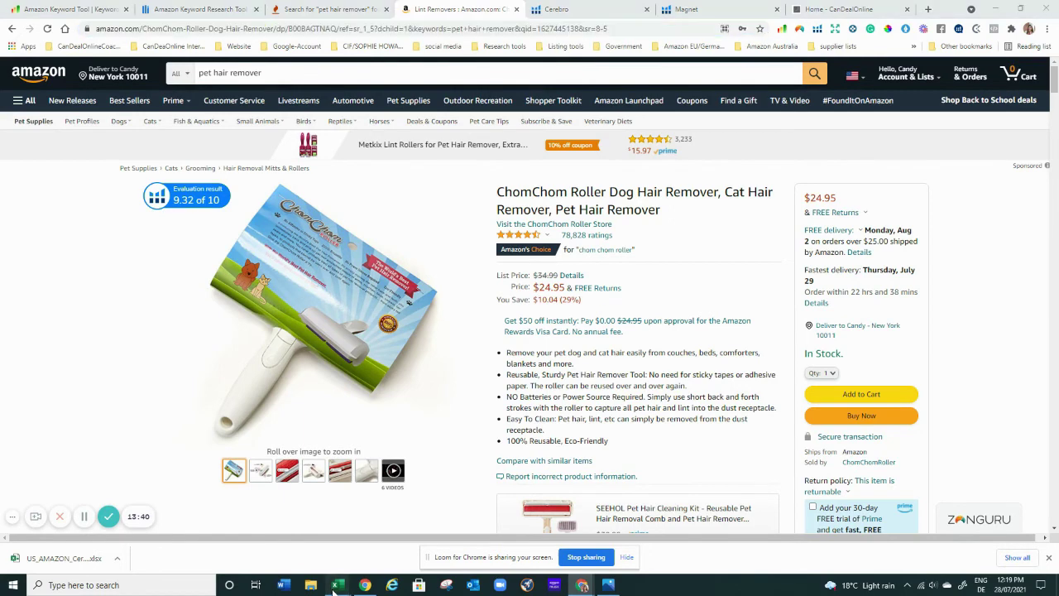
click(323, 539)
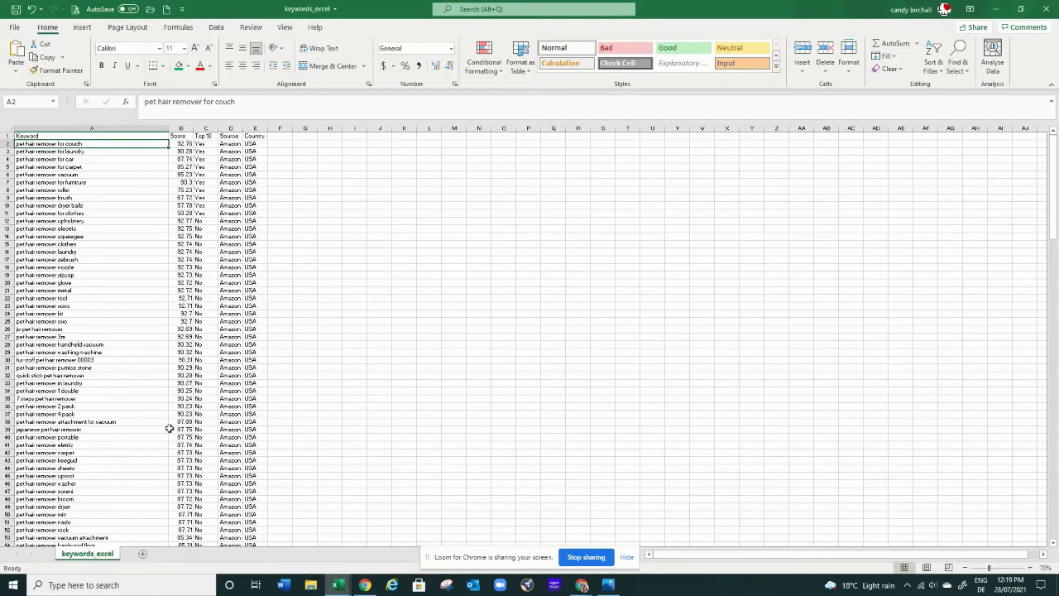
click(45, 150)
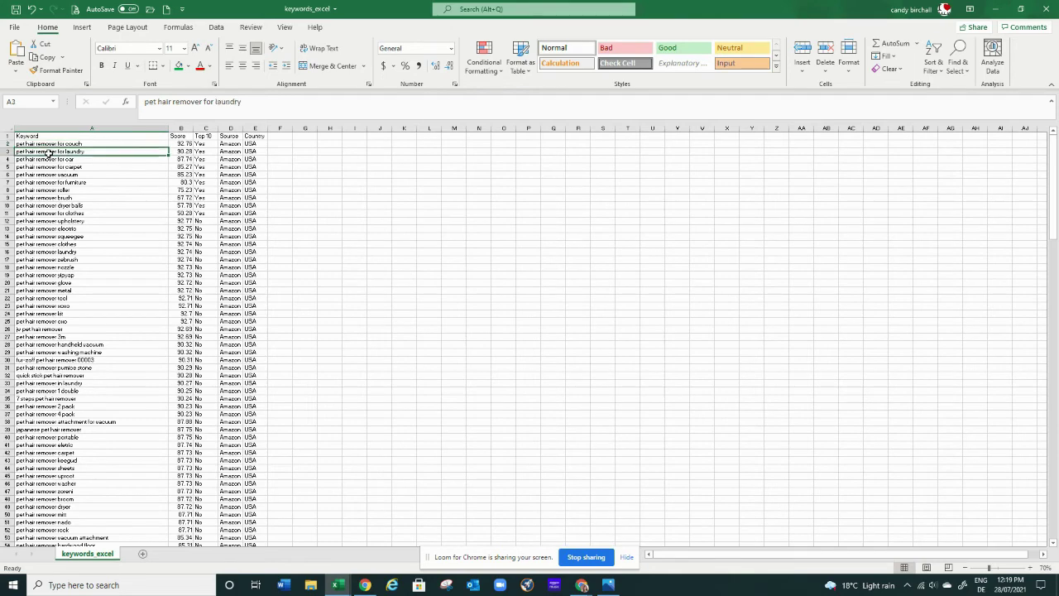
click(51, 156)
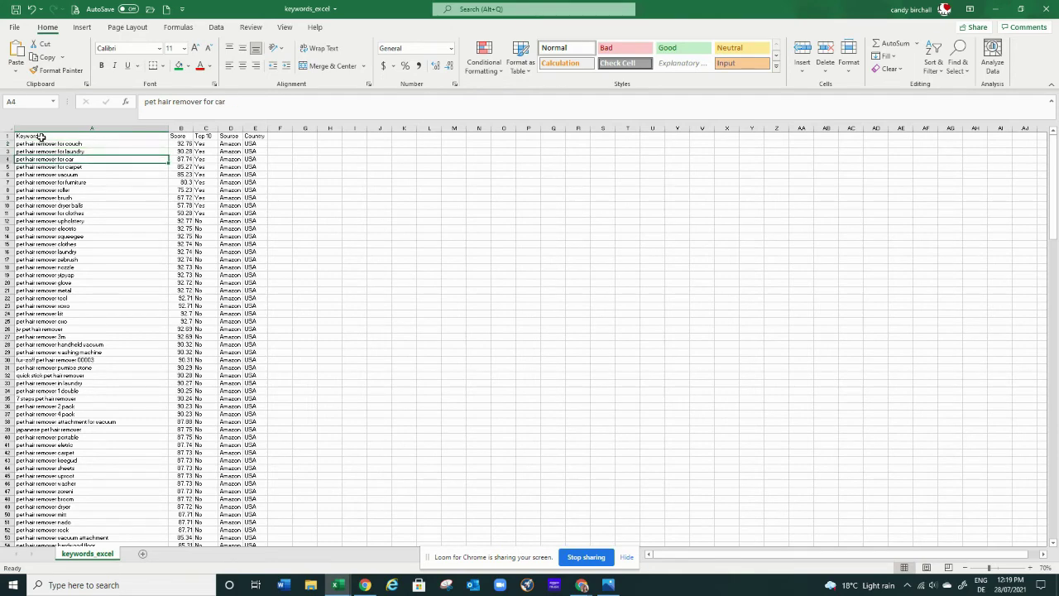
click(48, 144)
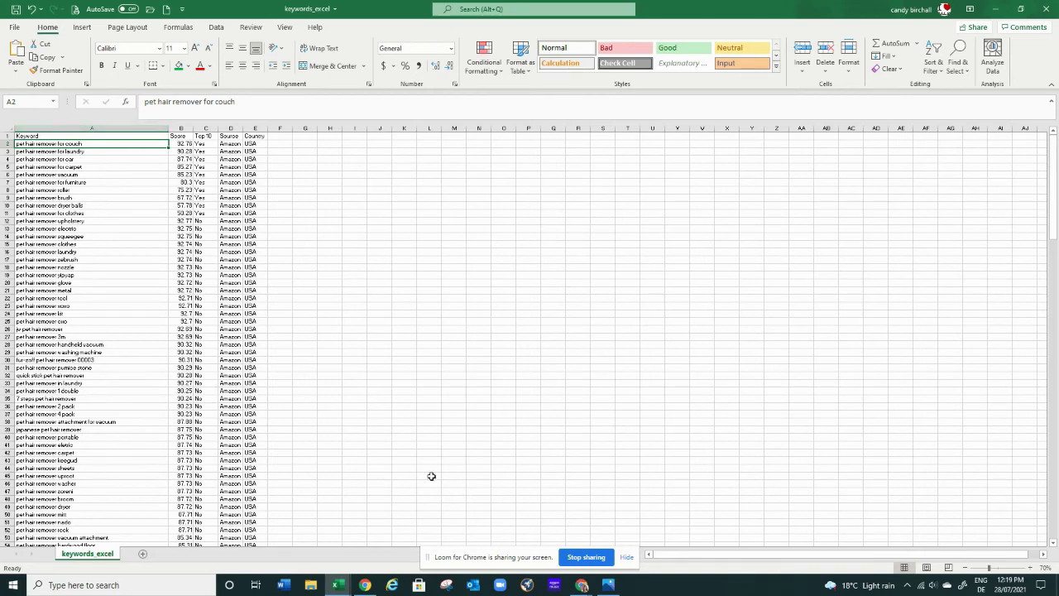
Switch to Chrome and search Amazon for "pet hair remover for couch"
mouse_move(581, 584)
mouse_move(539, 546)
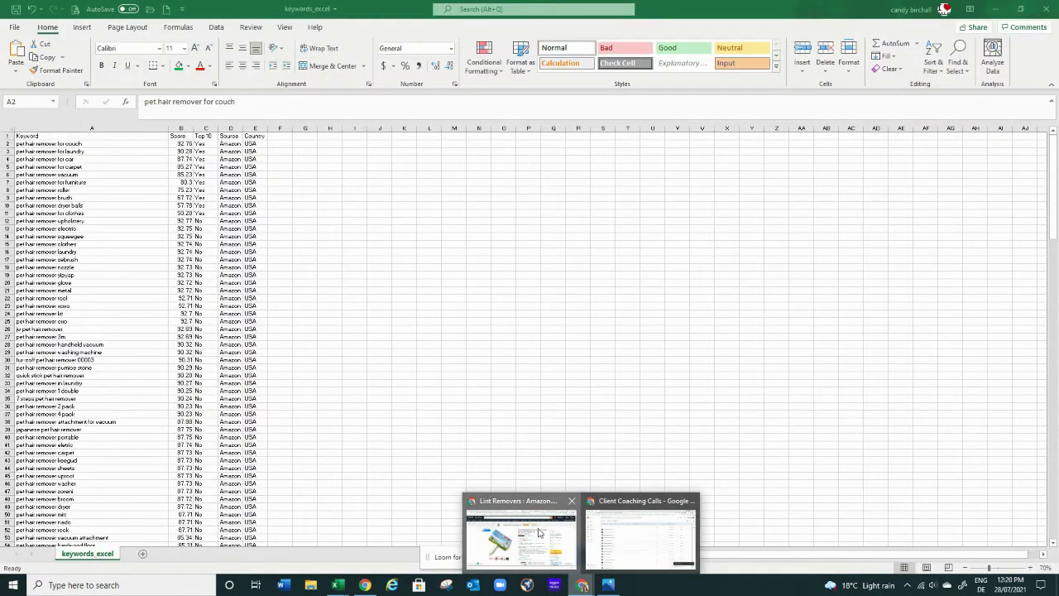
click(541, 536)
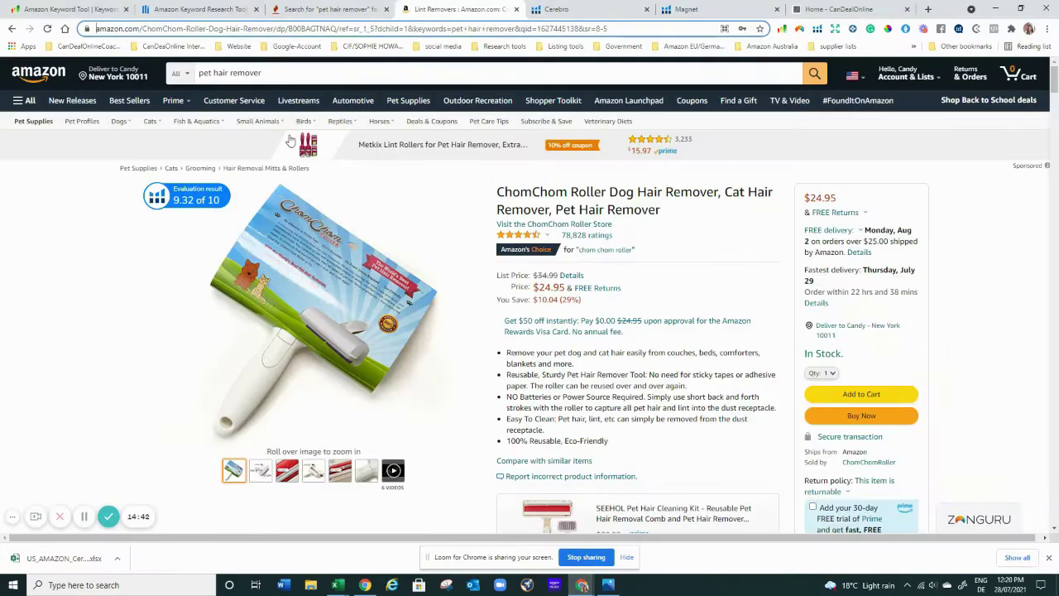
click(297, 72)
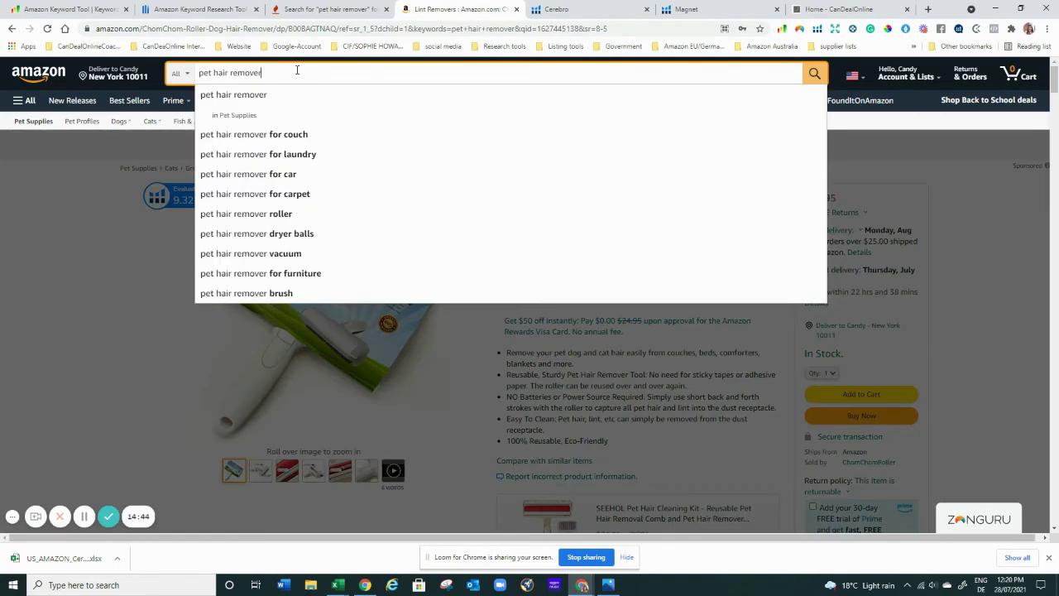
text(for couch)
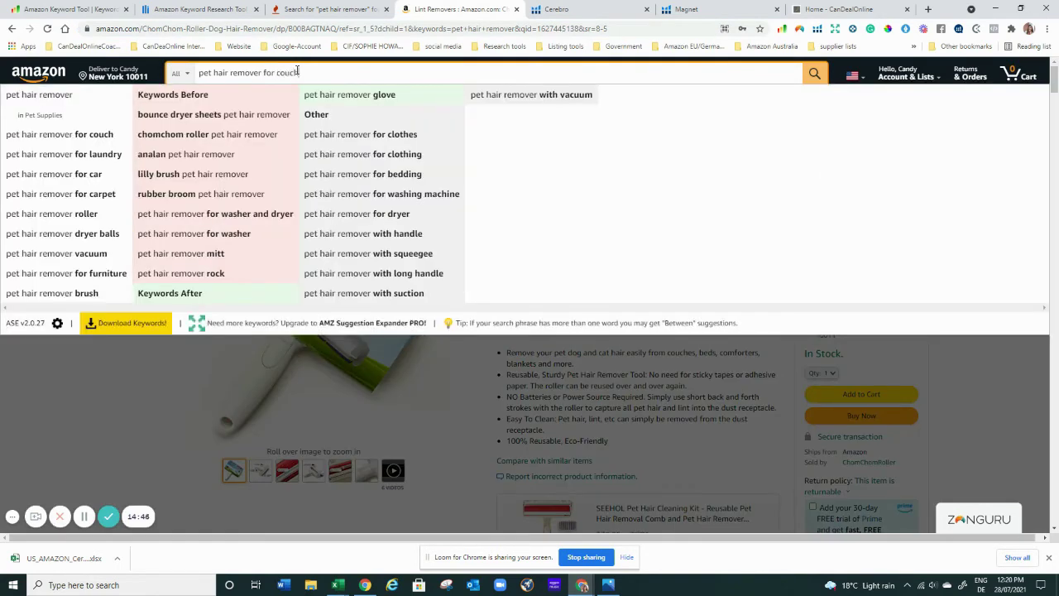
key(Return)
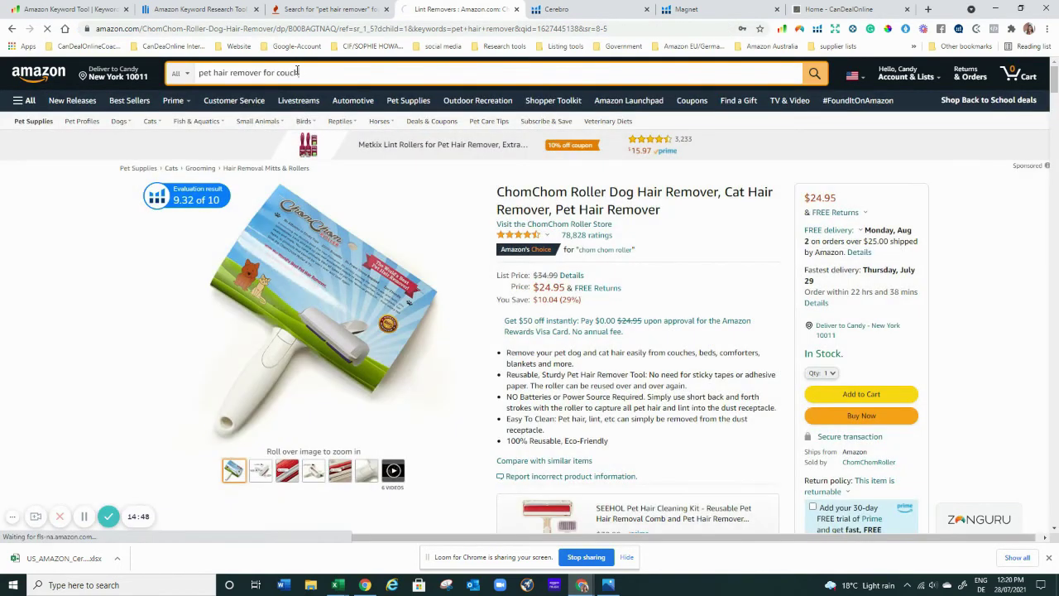
Look through the Amazon results for the couch keyword, comparing the listed products and their titles
scroll(541, 300, down, 3)
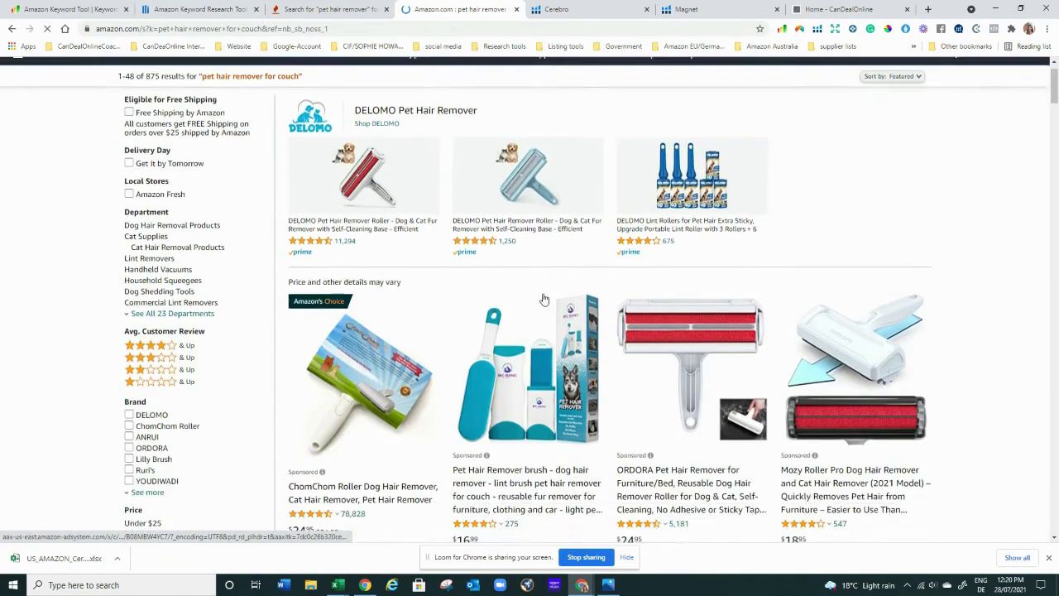
scroll(860, 494, down, 5)
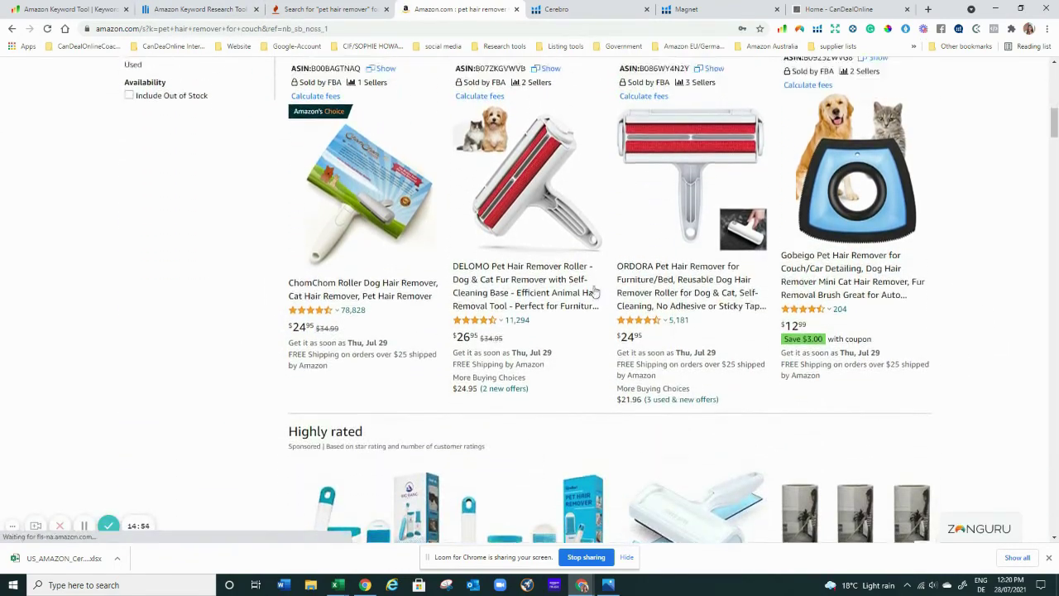
scroll(497, 248, down, 3)
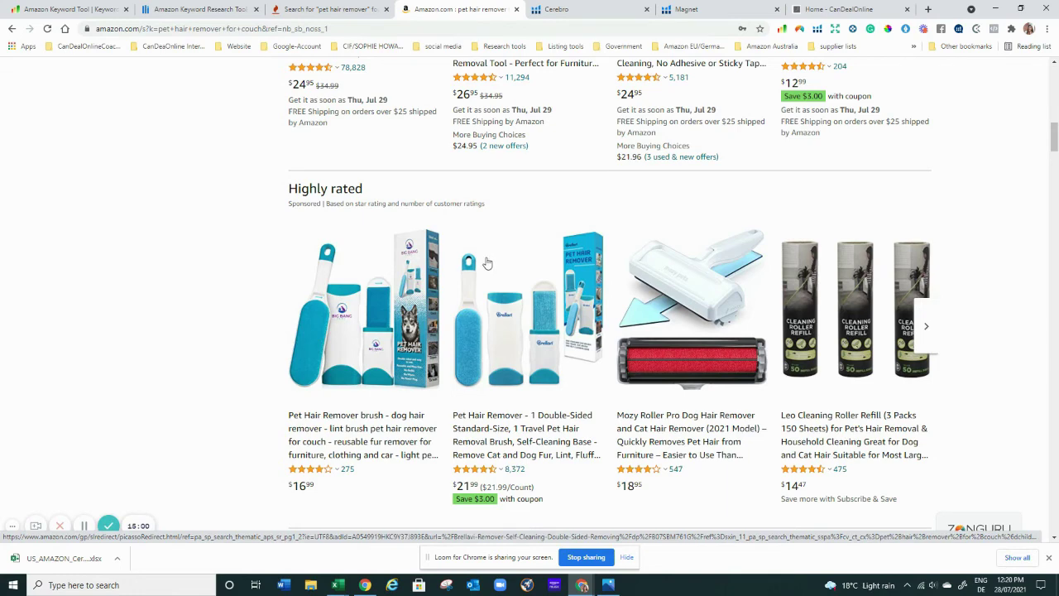
scroll(488, 248, down, 3)
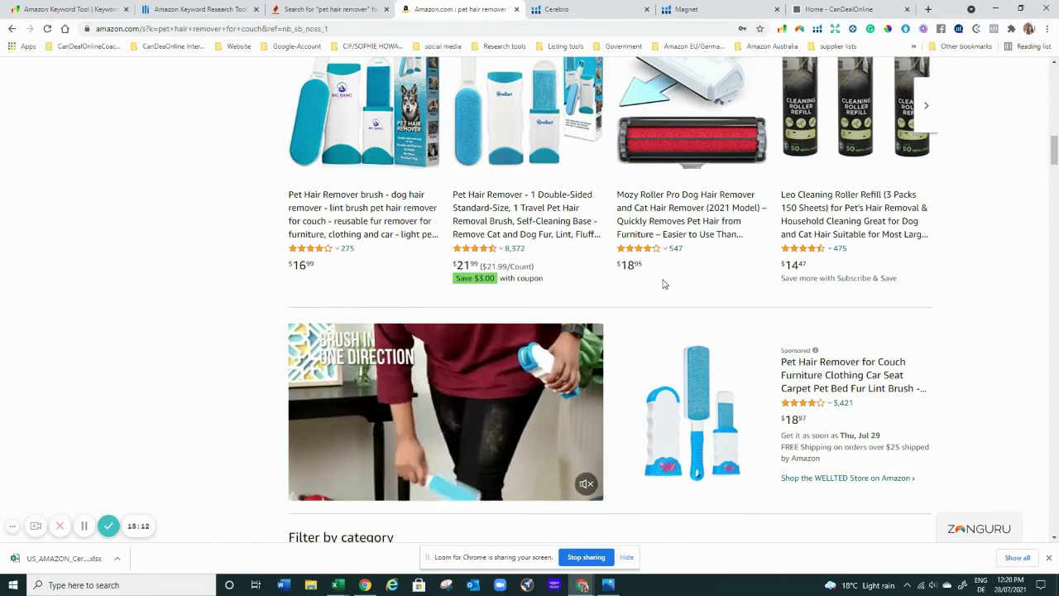
scroll(657, 297, down, 5)
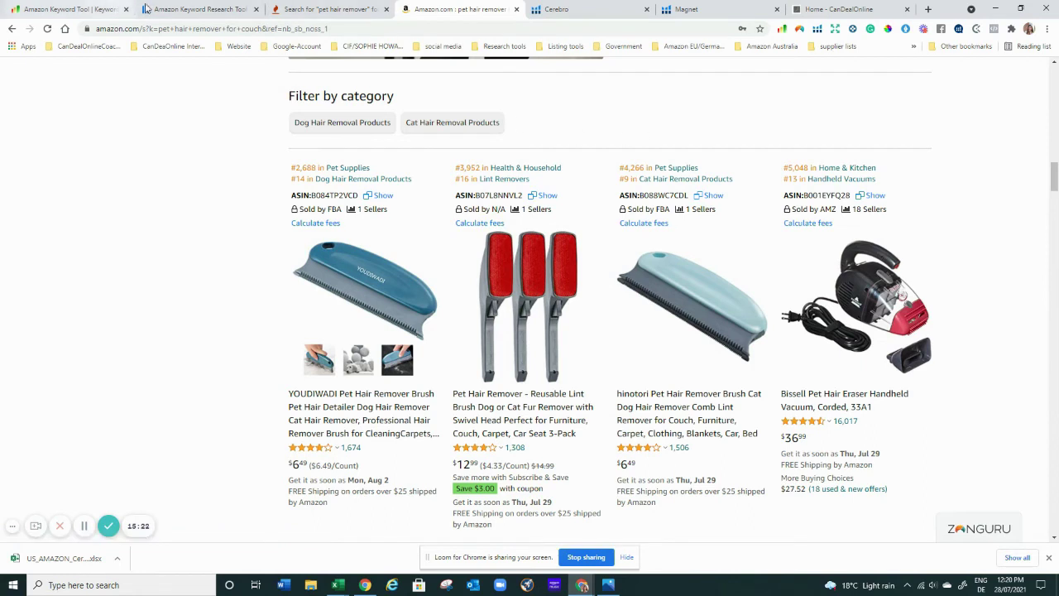
View the Listing Optimizer sheet in Book1 in Excel, then revisit the Sellics Sonar and CanDealOnline pages in Chrome
click(336, 585)
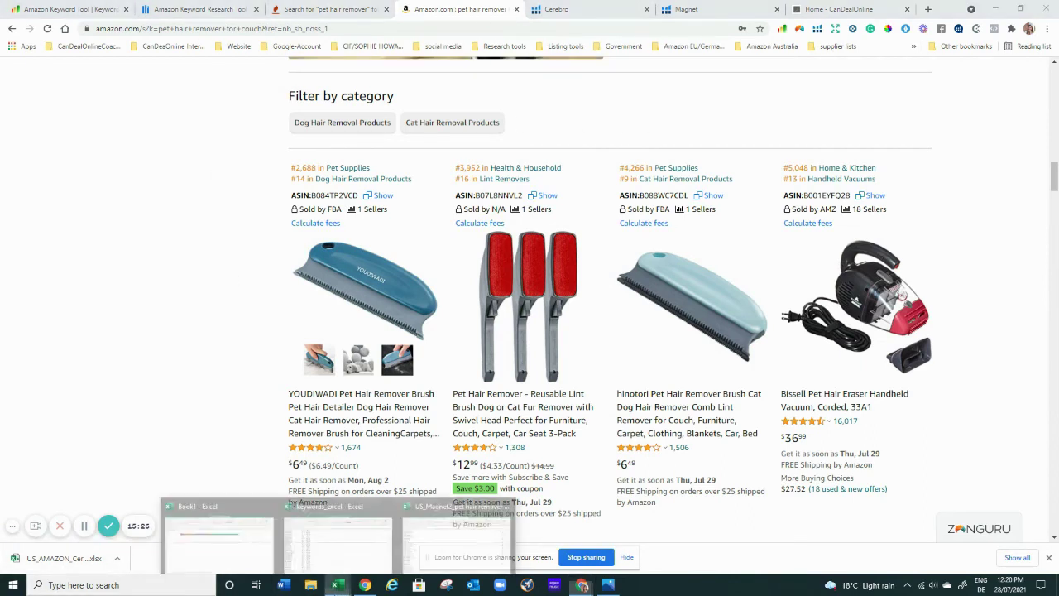
click(198, 549)
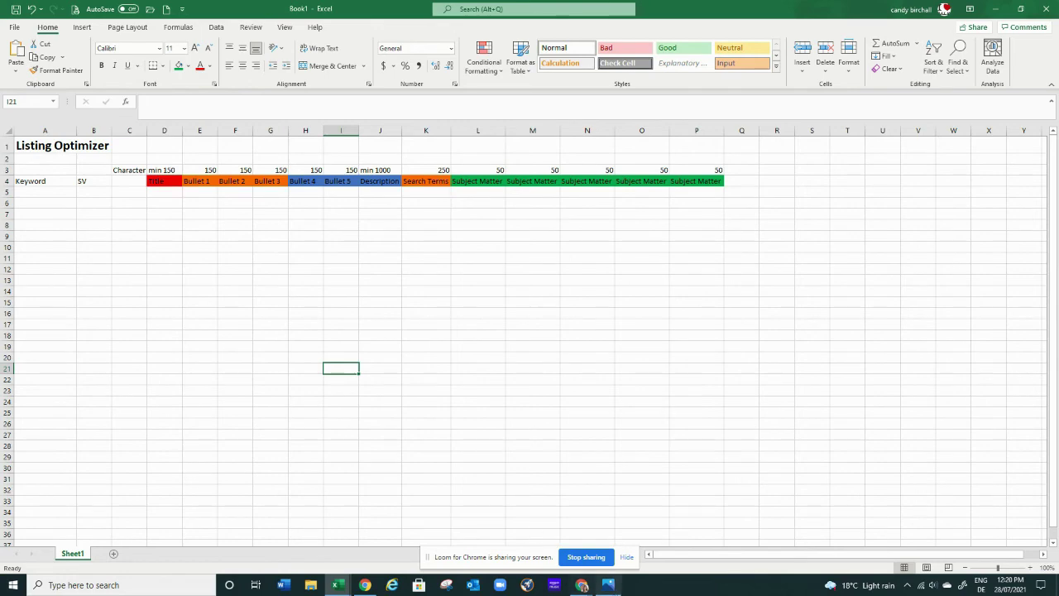
click(584, 585)
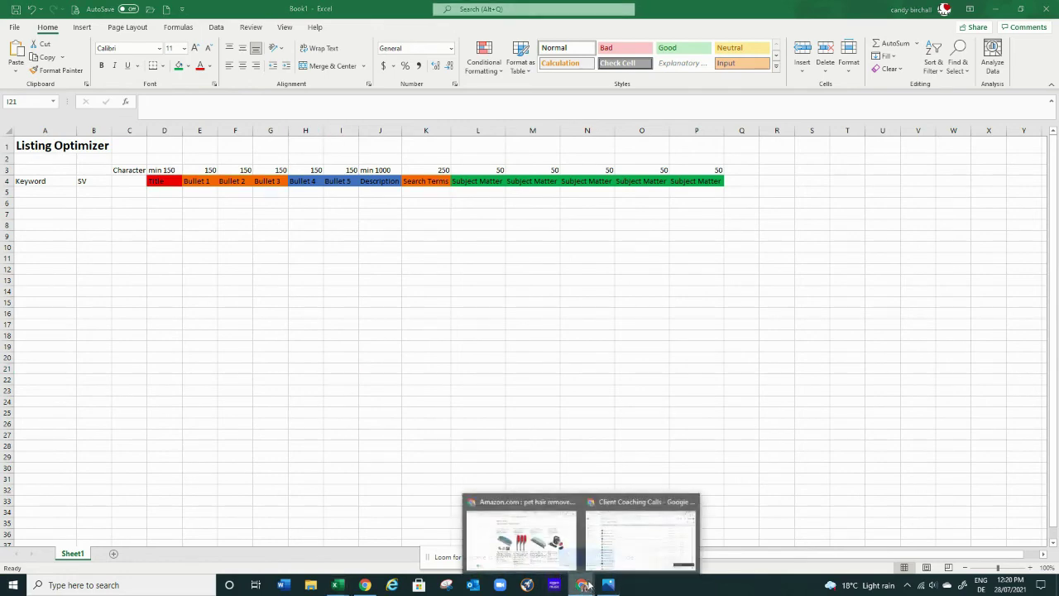
click(520, 536)
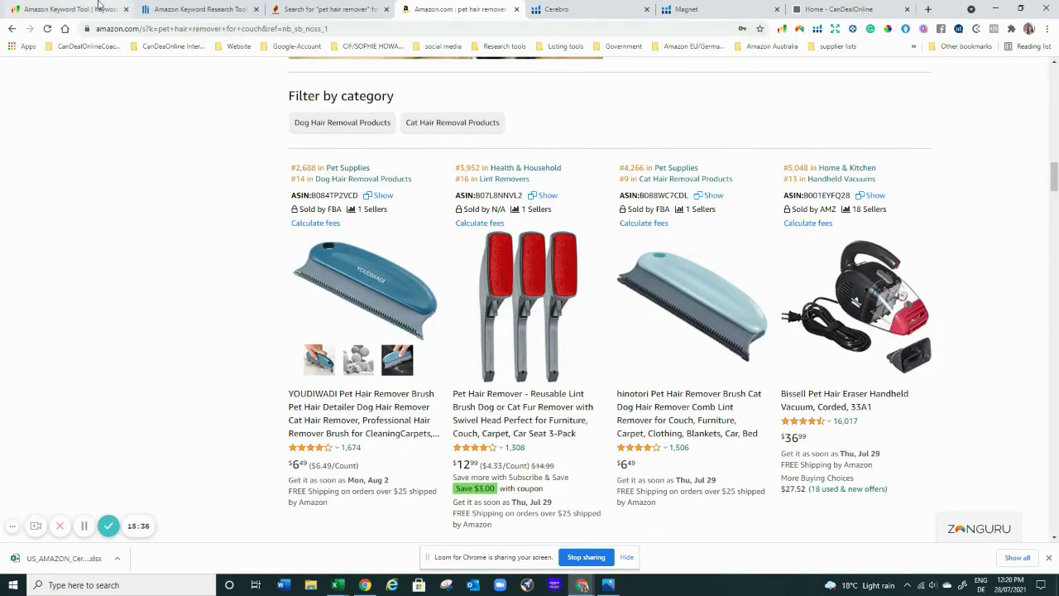
click(153, 9)
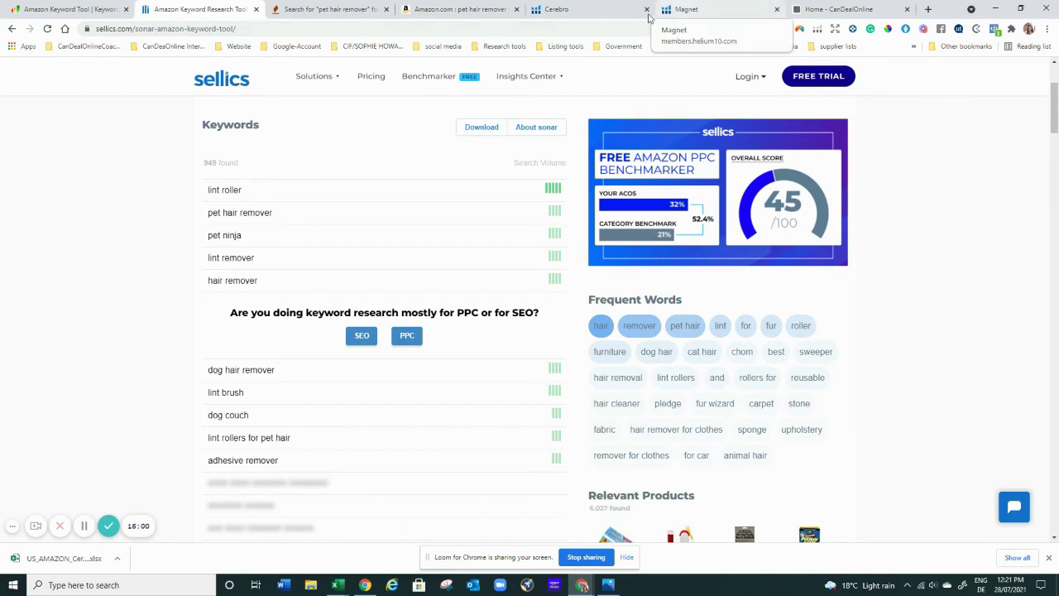
click(830, 12)
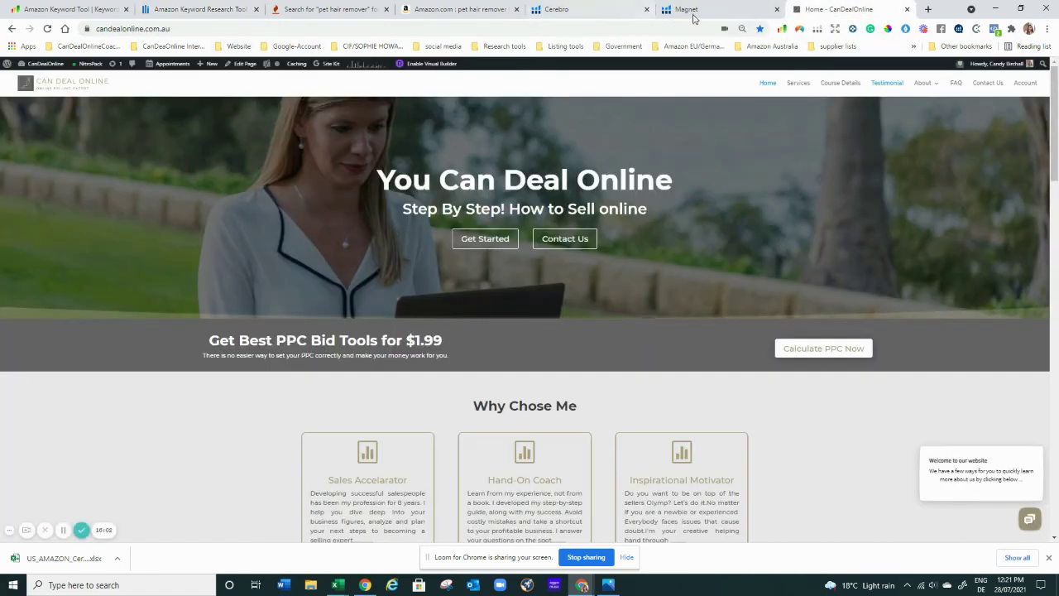
Search Google for "googletrends" in a new tab and open the Google Trends site from the results
click(928, 10)
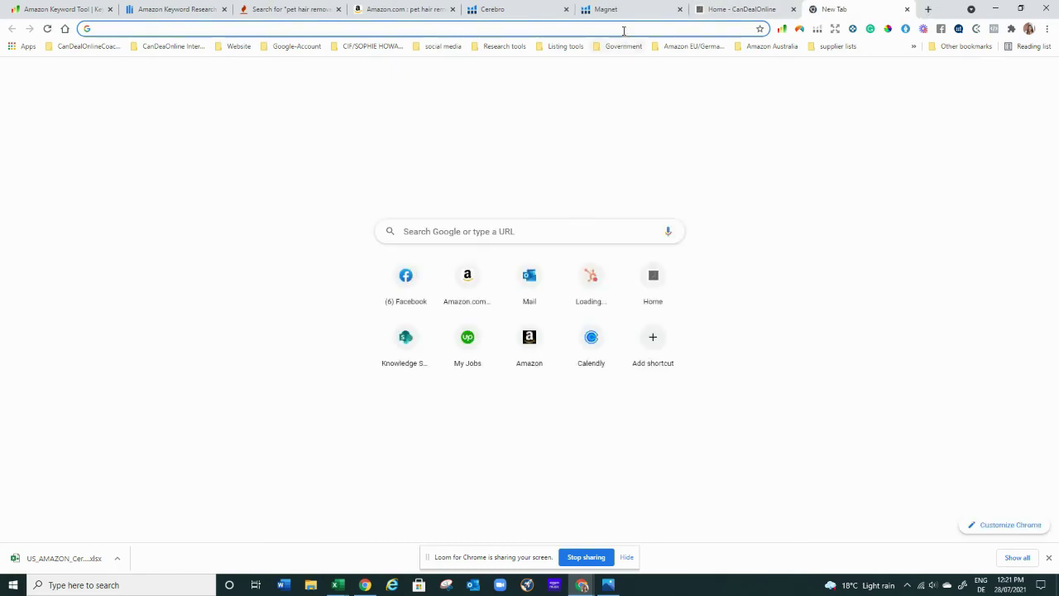
click(622, 28)
text(google)
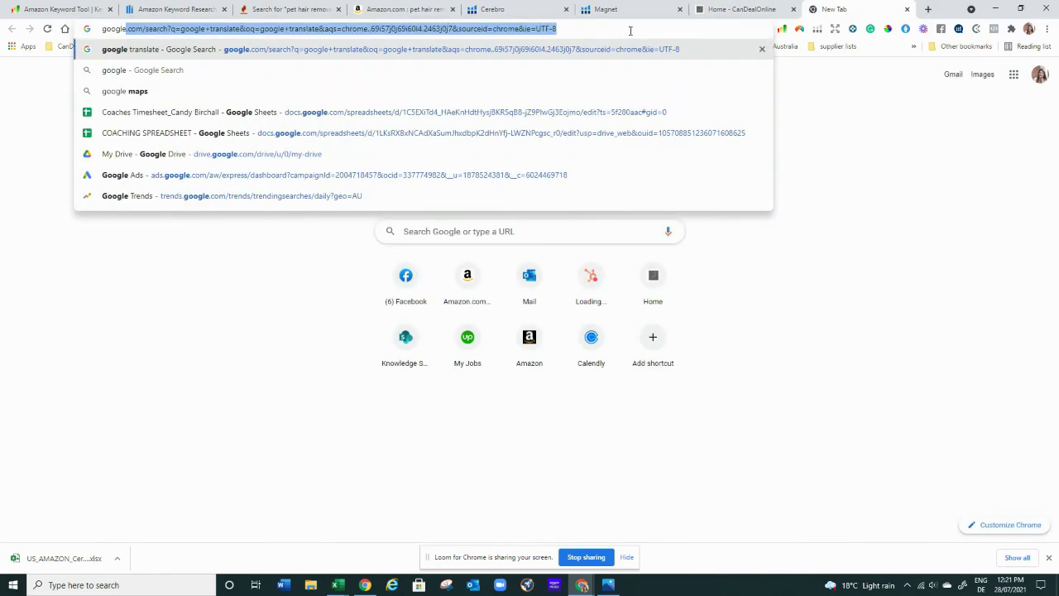
text(trends)
key(Return)
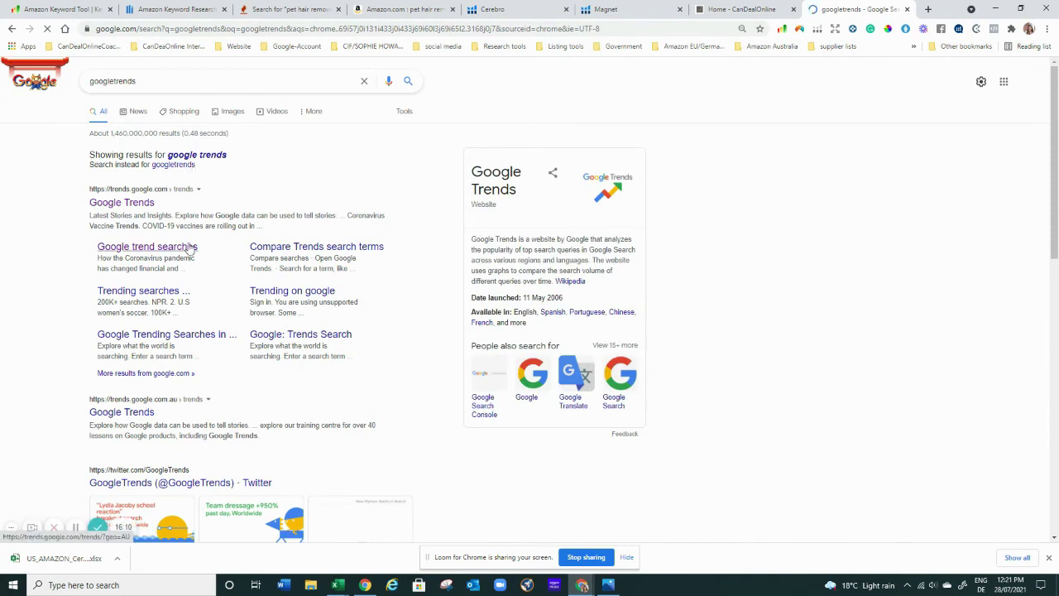
click(189, 252)
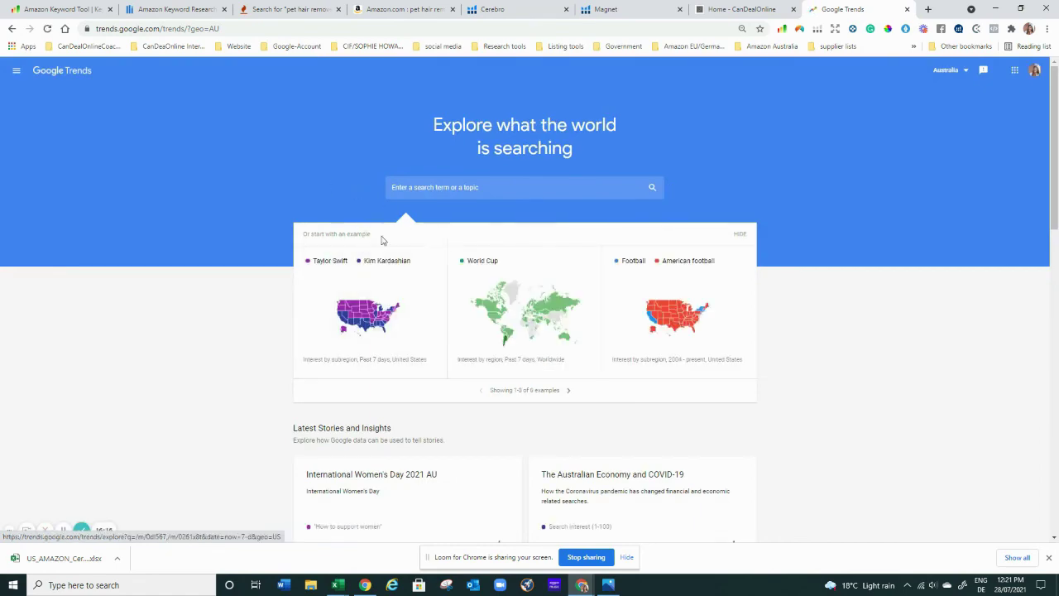
Explore the search term "pet hair remover" in Google Trends
click(429, 187)
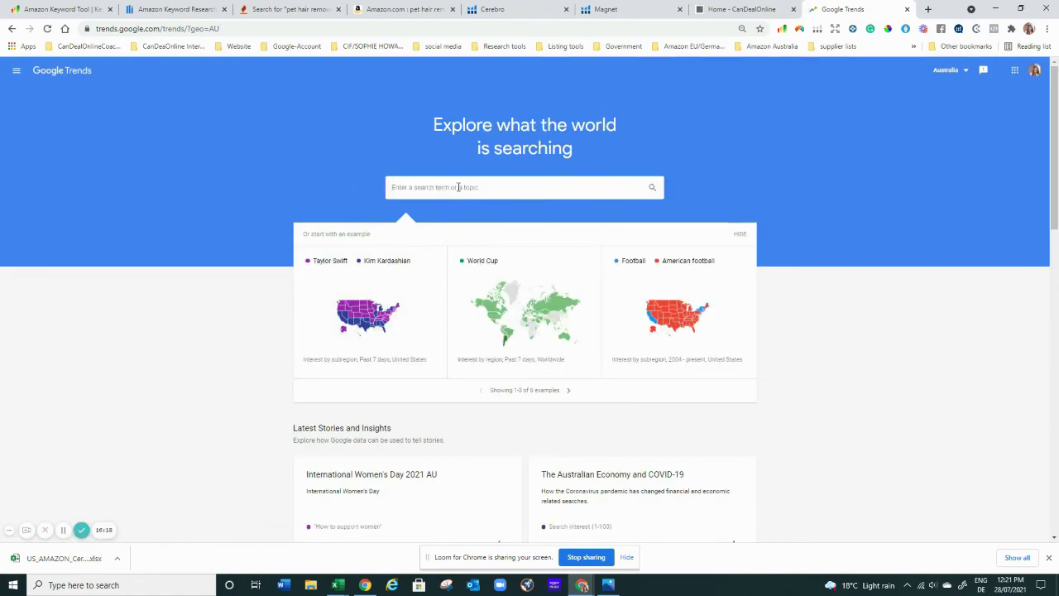
scroll(506, 307, down, 2)
scroll(490, 163, up, 2)
text(pert rem)
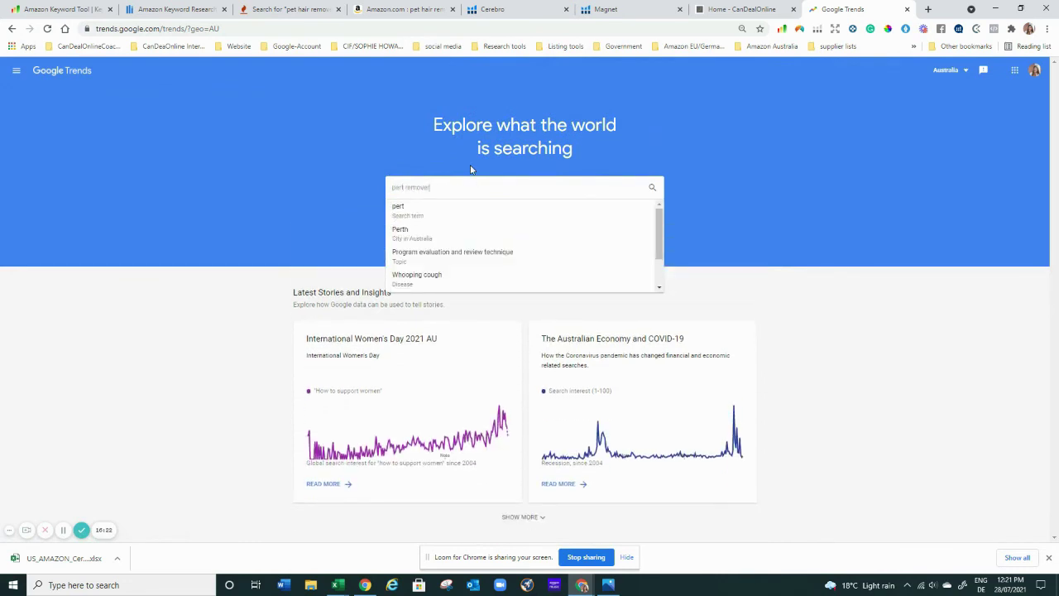
text(over)
key(BackSpace)
key(BackSpace)
key(BackSpace)
key(BackSpace)
key(BackSpace)
key(BackSpace)
key(BackSpace)
key(BackSpace)
text(hair remover)
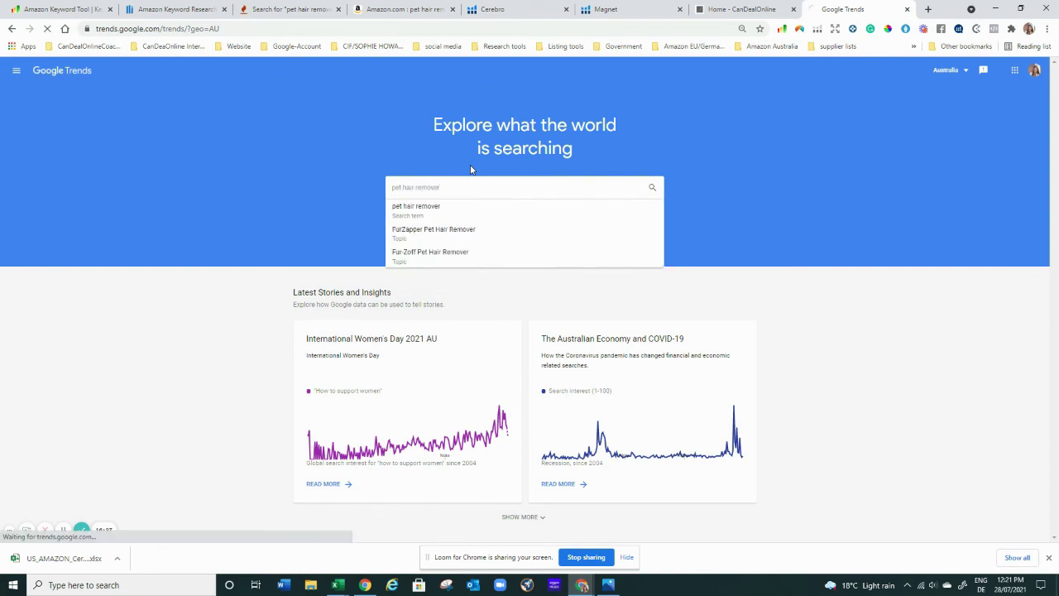
key(Return)
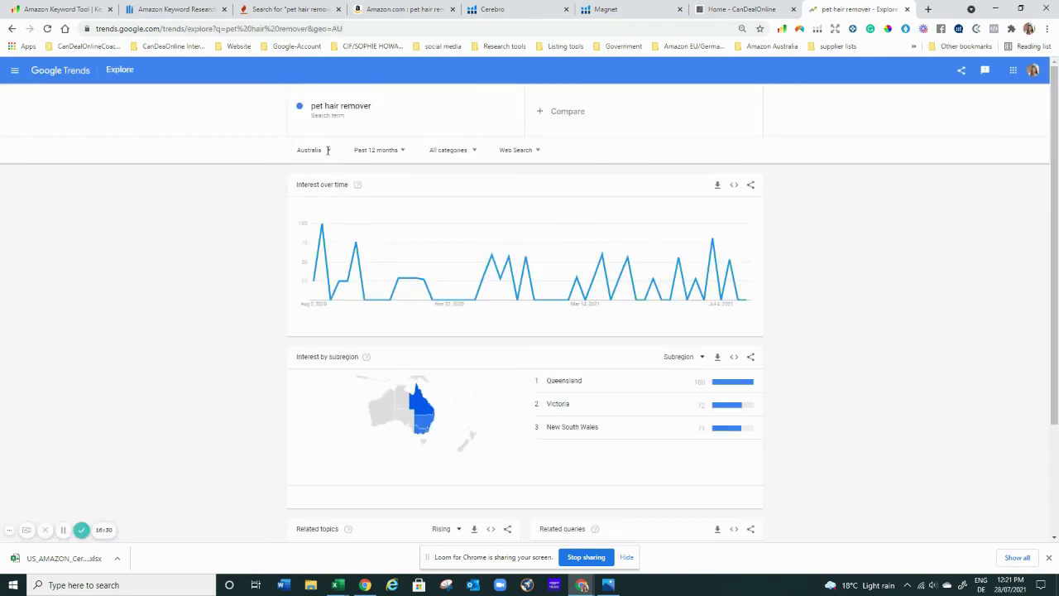
Set the region of the pet hair remover trend to United States
click(326, 152)
scroll(341, 248, down, 3)
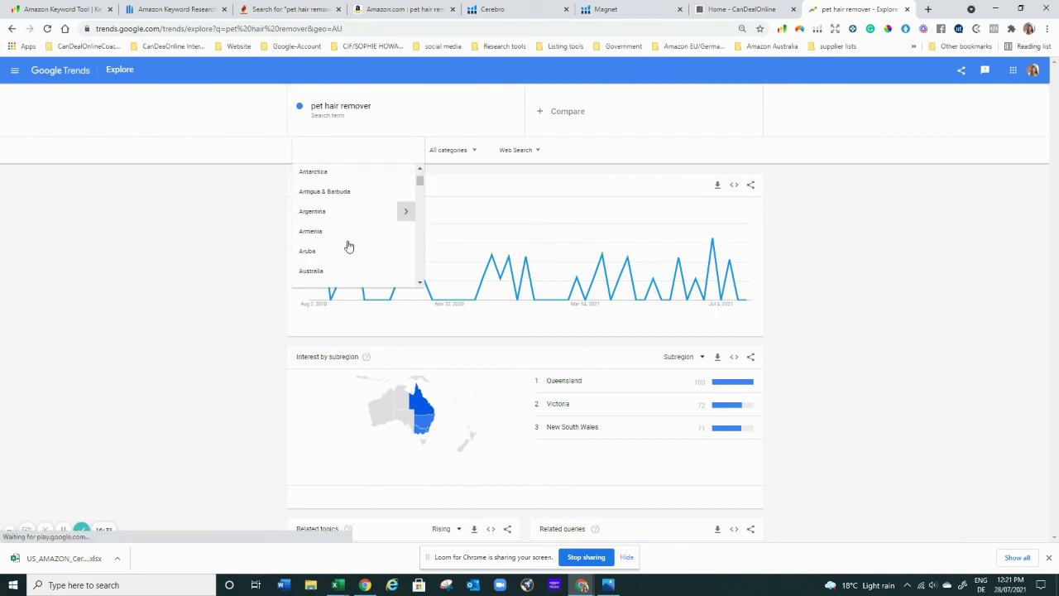
scroll(350, 245, down, 3)
text(u)
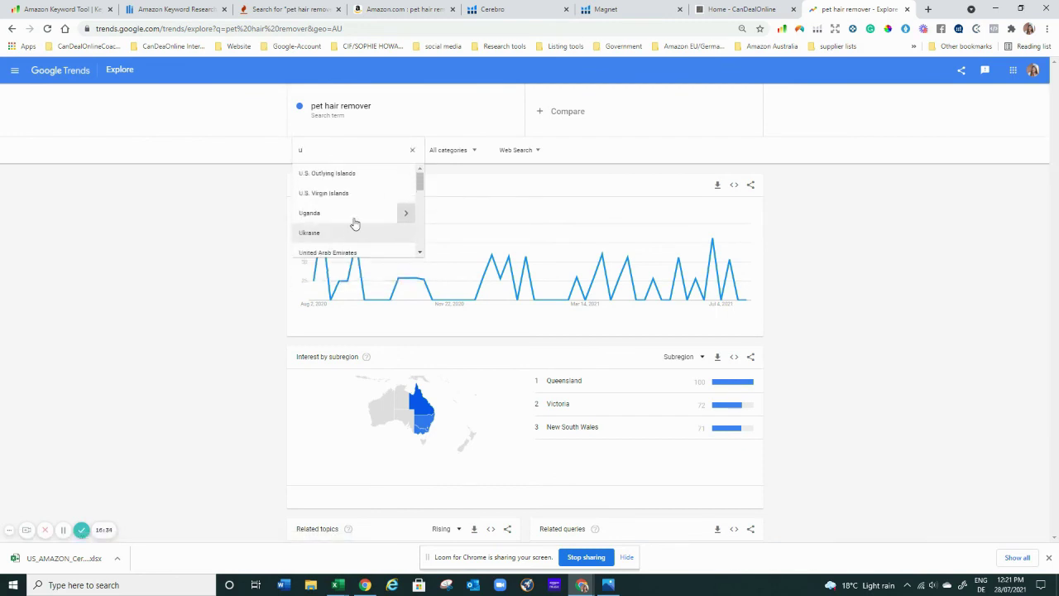
scroll(371, 244, up, 1)
scroll(372, 233, down, 1)
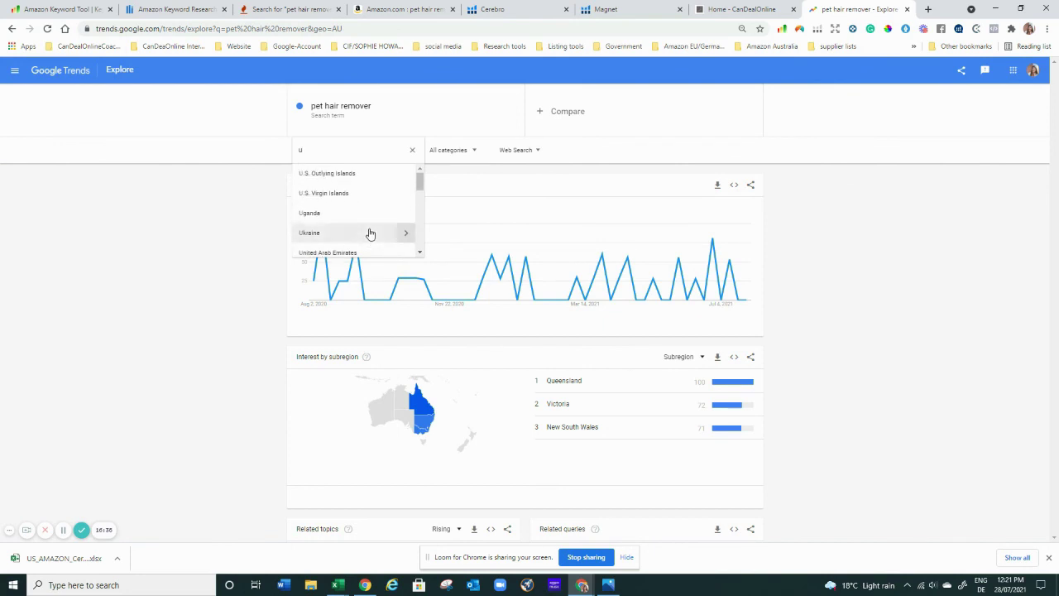
scroll(364, 205, down, 1)
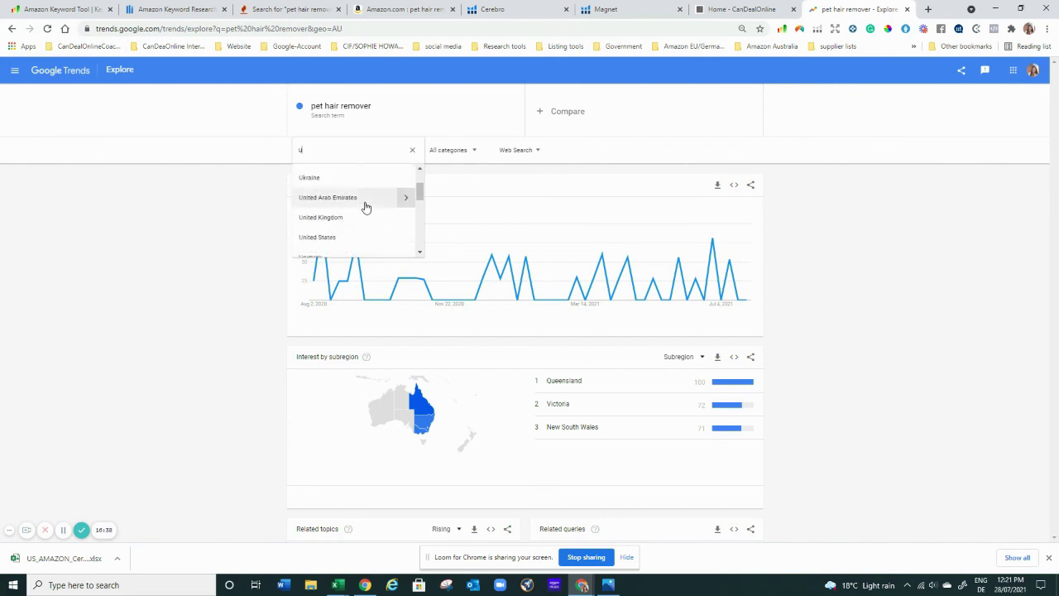
click(367, 237)
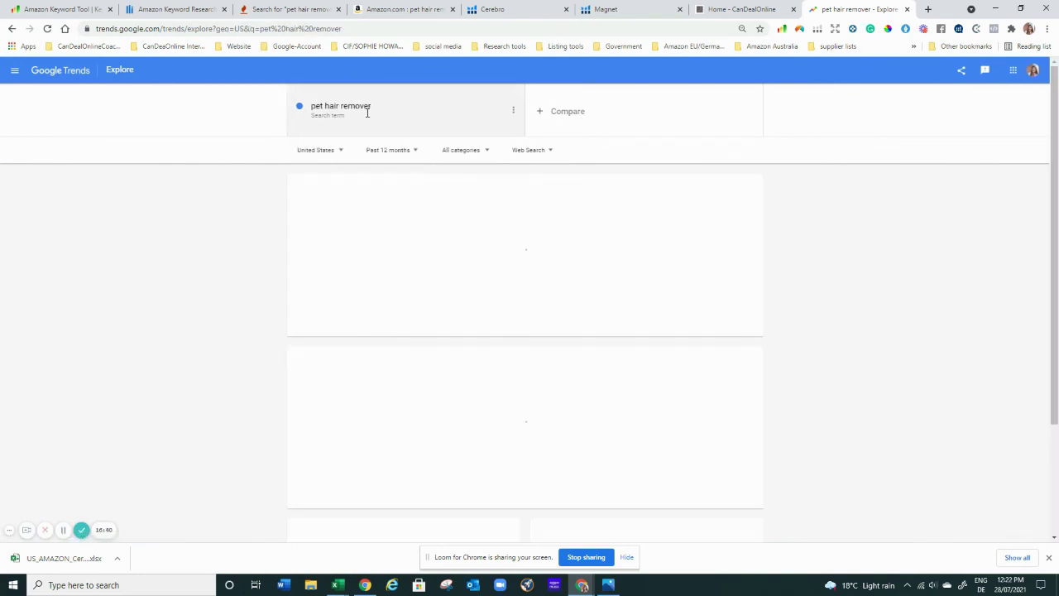
Add "pet hair remover for couch" as a comparison term to the trend
click(616, 117)
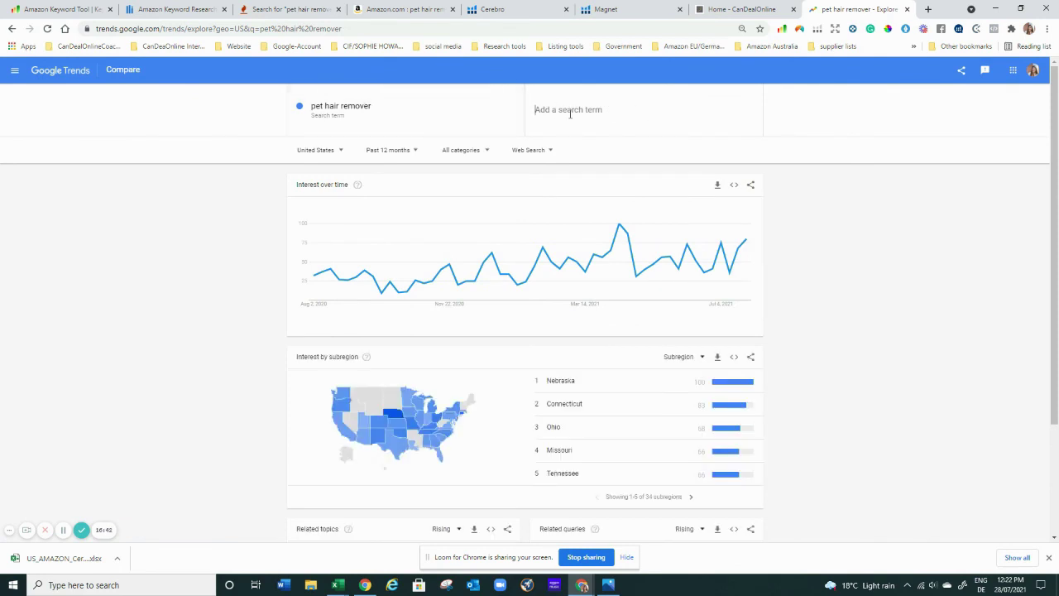
text(pet )
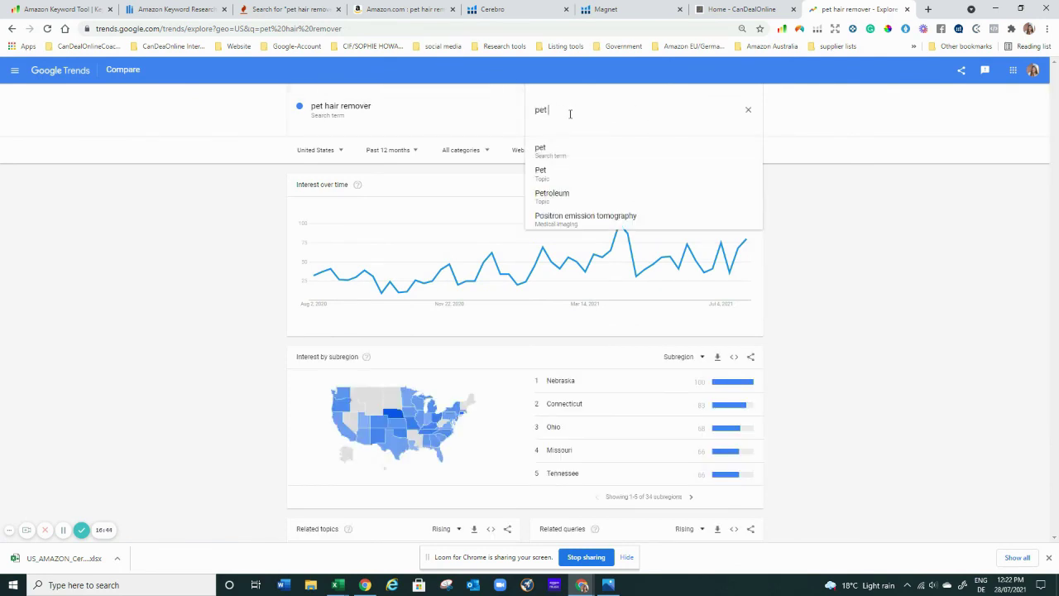
text(hair rem)
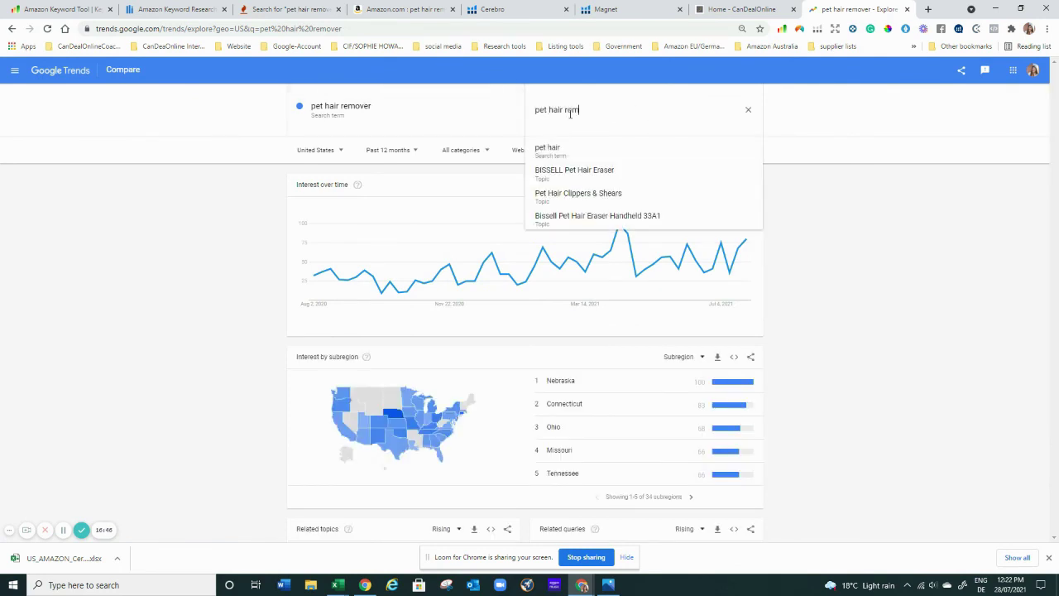
text(over)
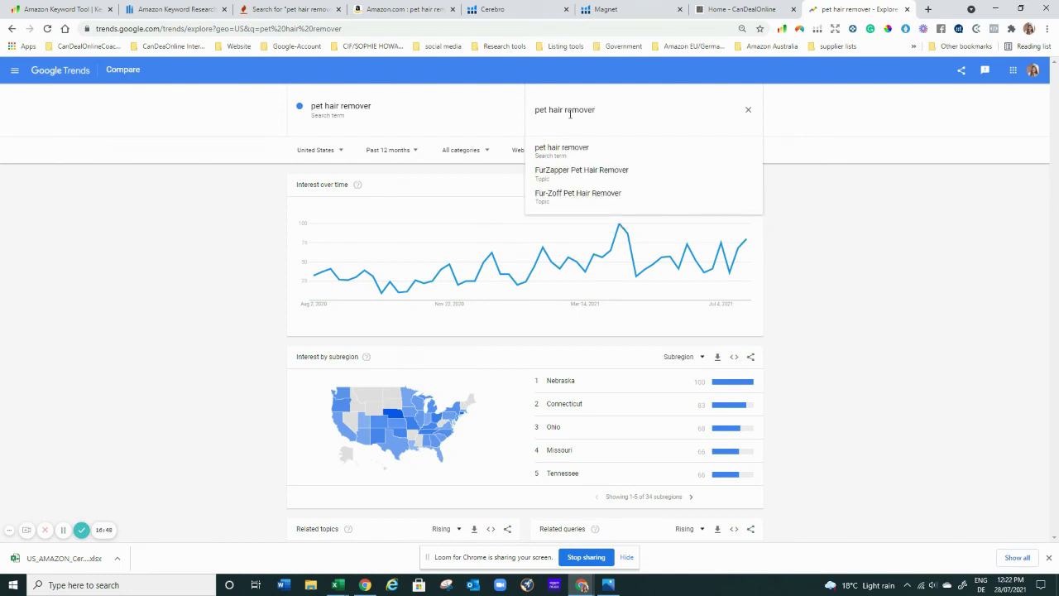
text( for h)
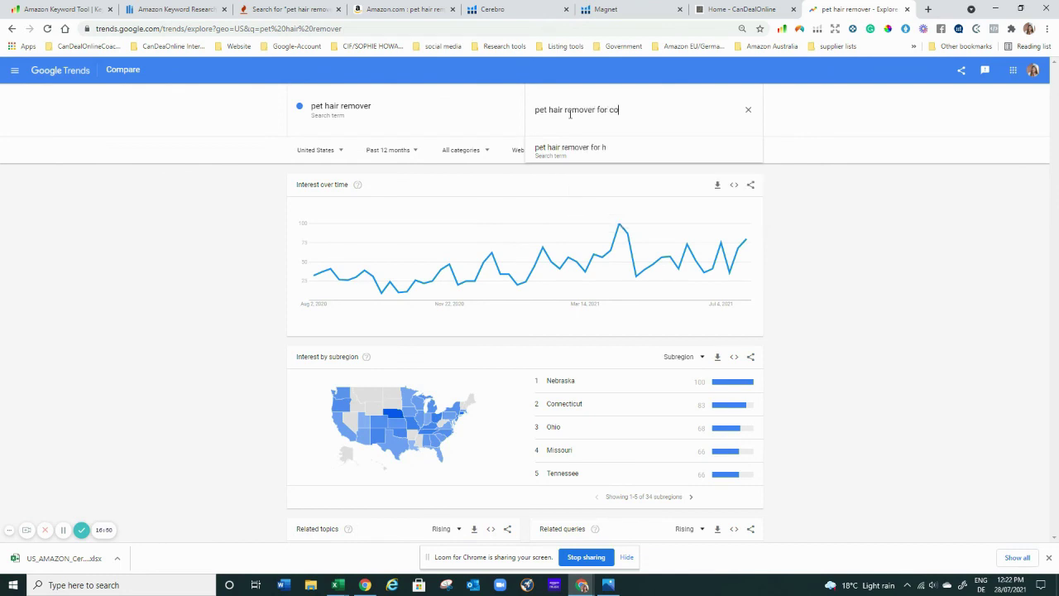
text(ouch)
key(Return)
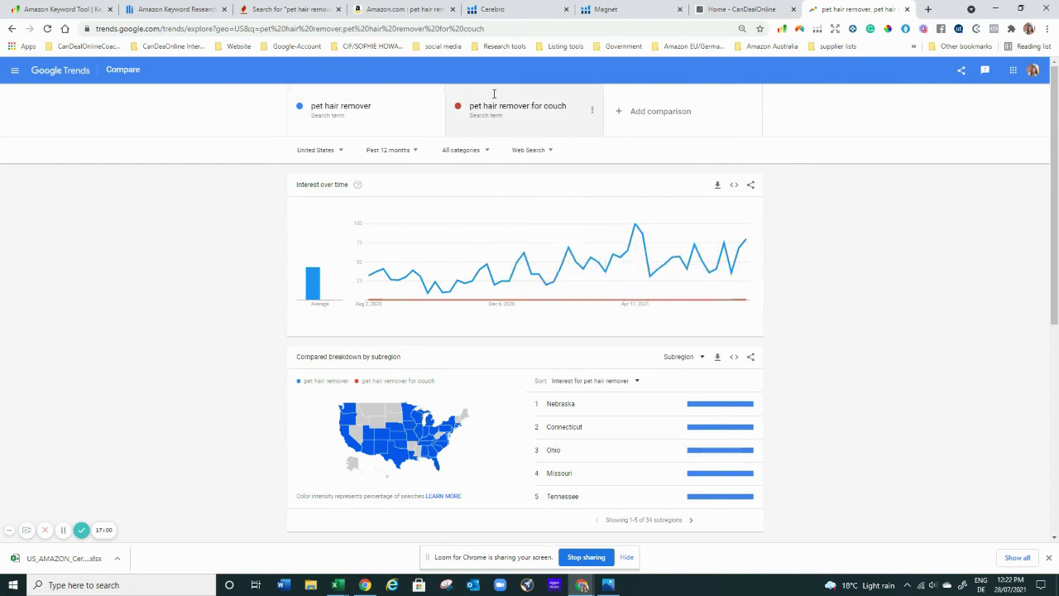
Add "pet hair remover for car" as a third search term to the trend comparison
click(647, 116)
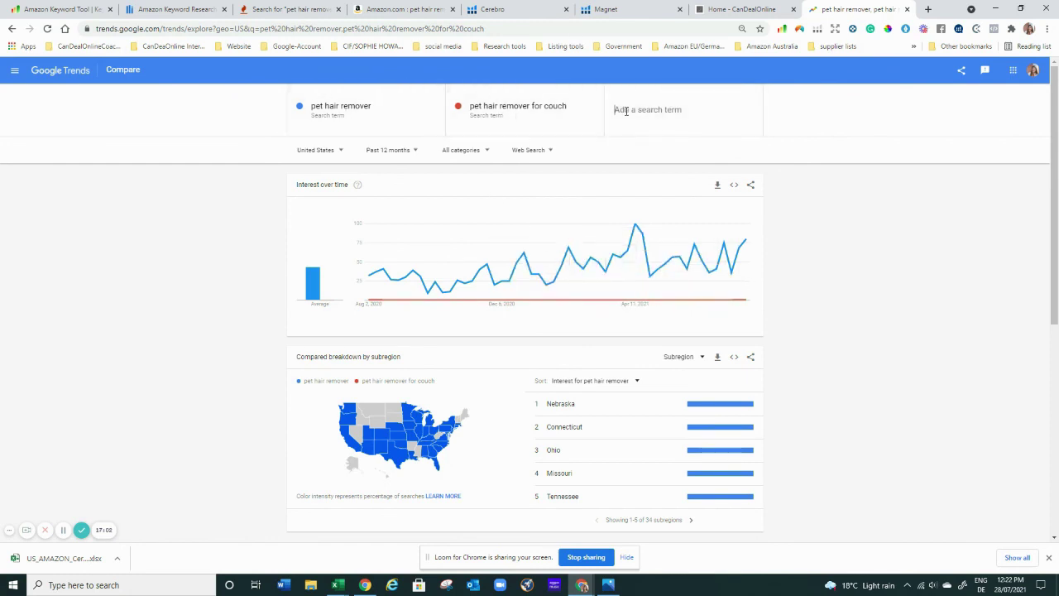
text(pet hair remov)
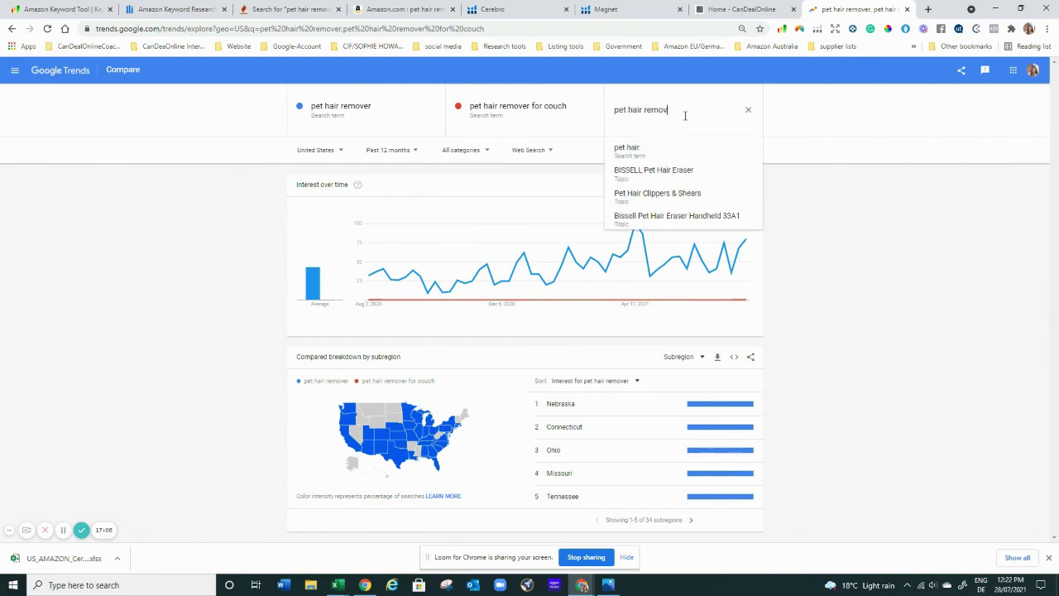
text(er for car)
key(Return)
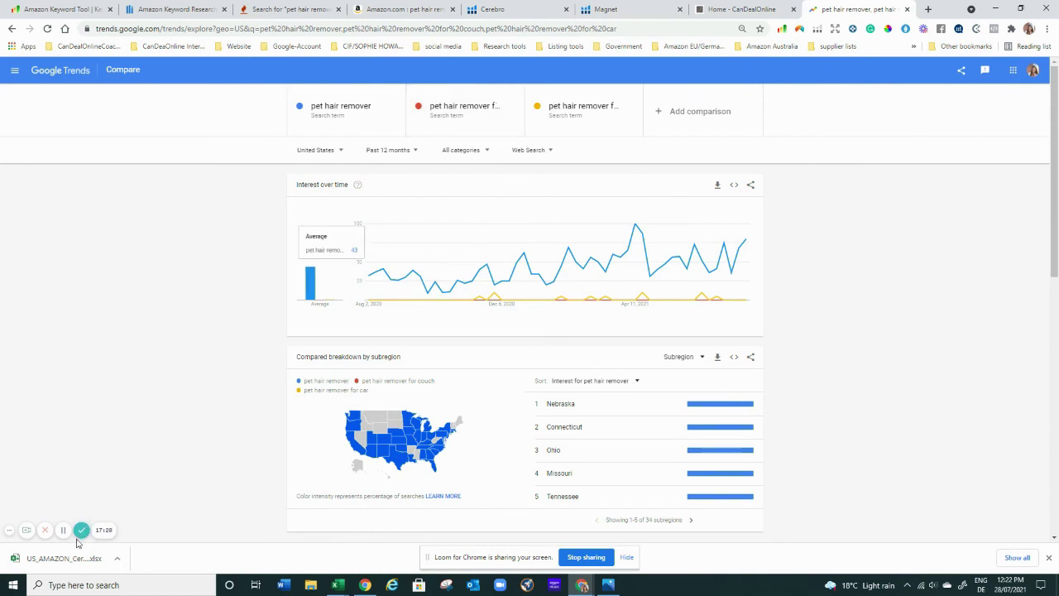
click(82, 530)
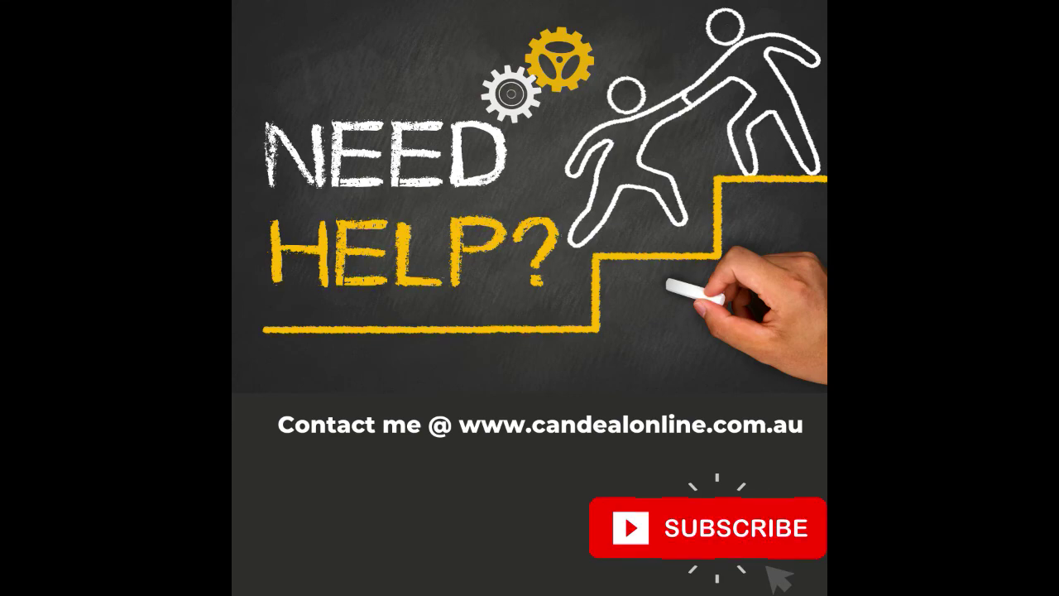